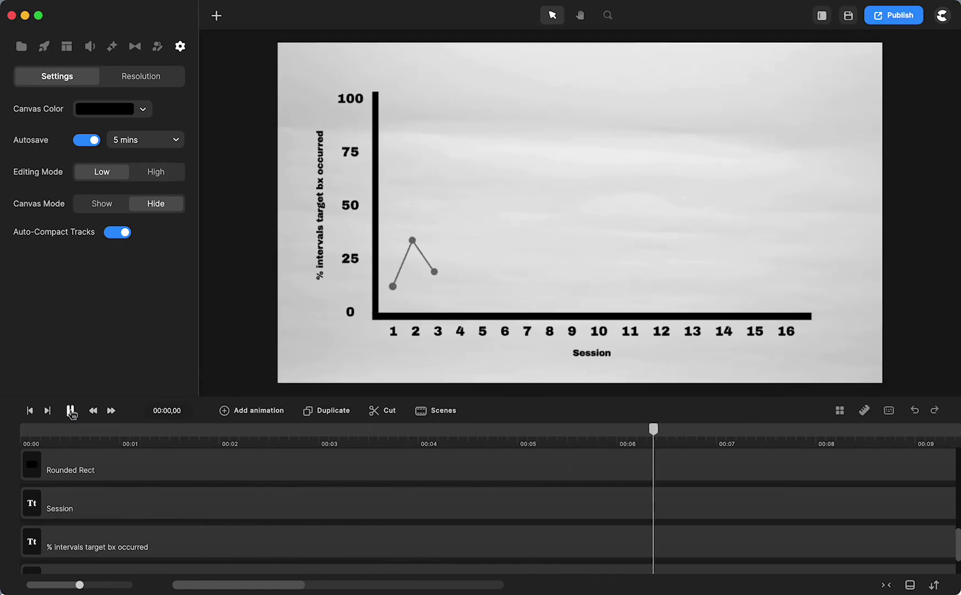
# Step: Pause and resume the line graph animation, then zoom the timeline out to show more time
pyautogui.click(70, 410)
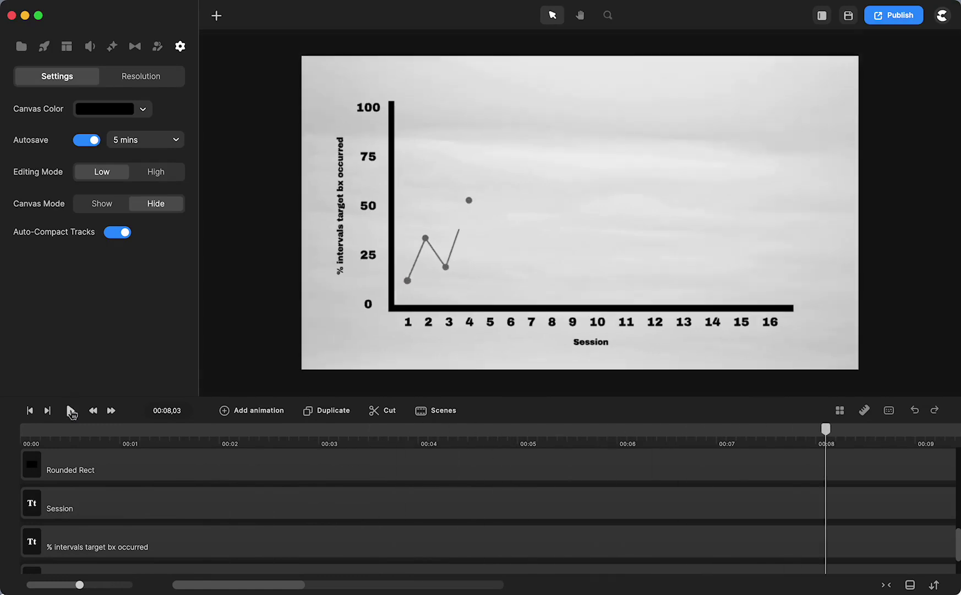
pyautogui.click(71, 411)
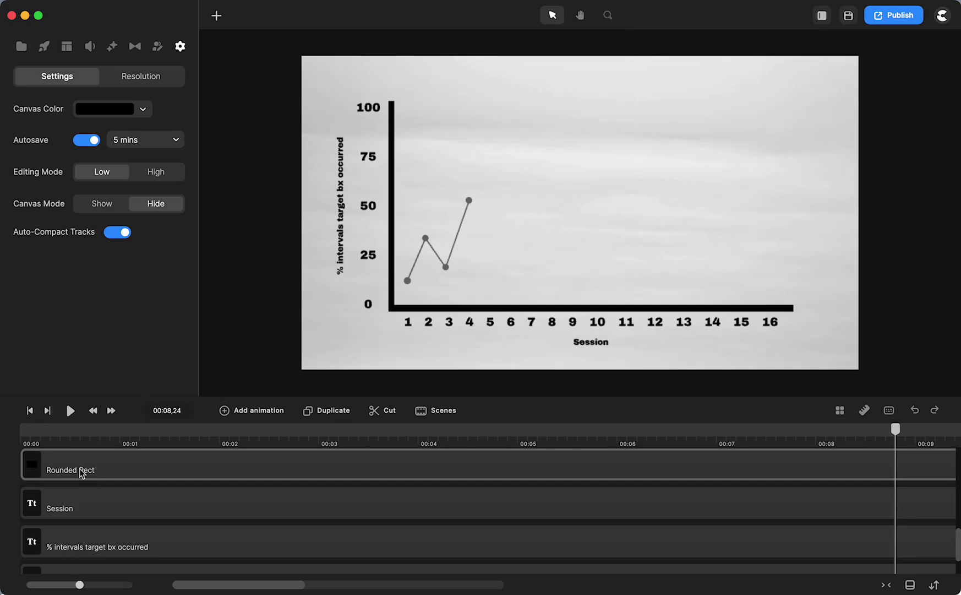
pyautogui.hscroll(10, 81, 474)
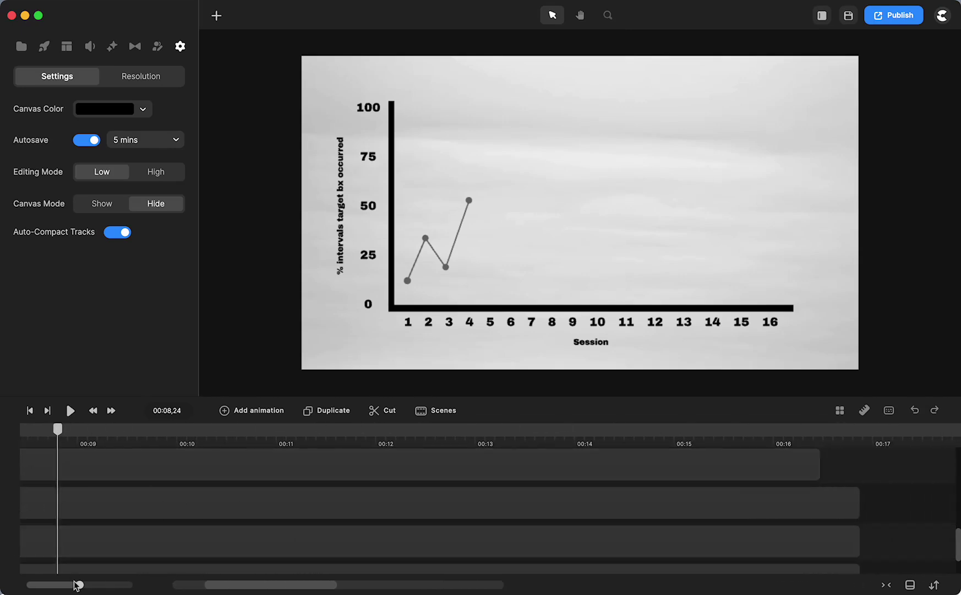
pyautogui.moveTo(82, 584); pyautogui.dragTo(62, 584)
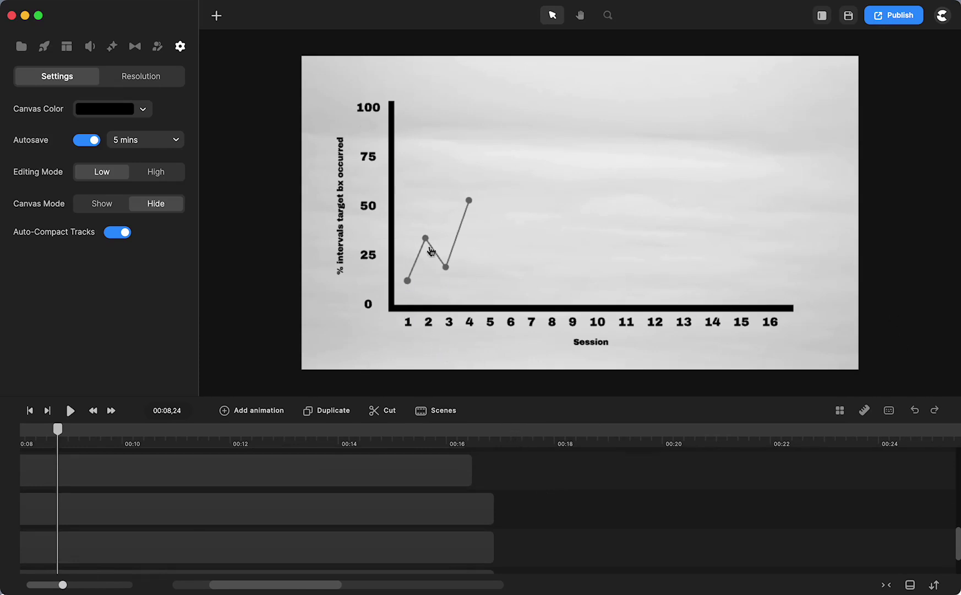
# Step: Stretch the paper-texture background clip well past the playhead at 00:17,12
pyautogui.click(528, 435)
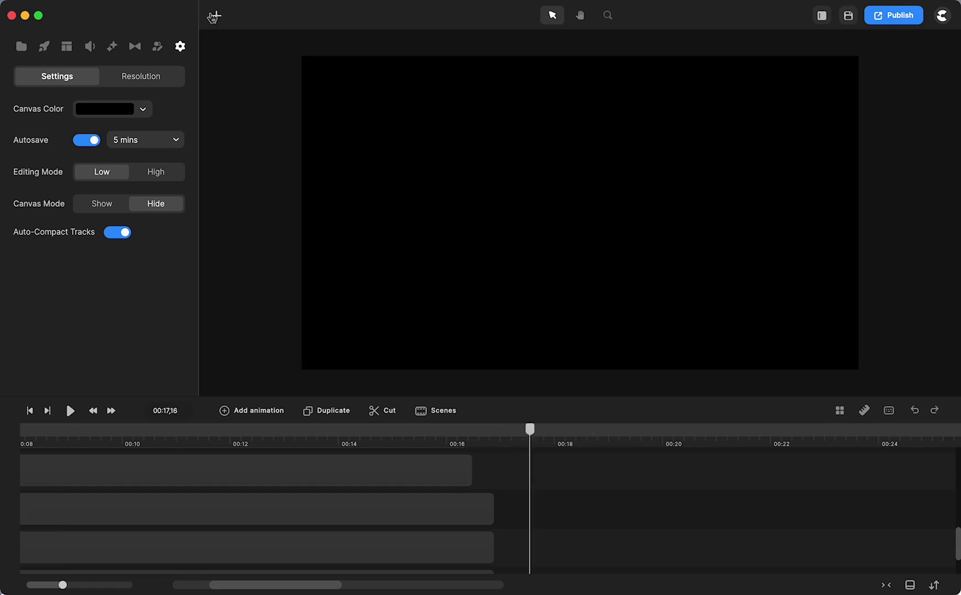
pyautogui.scroll(-3, 279, 484)
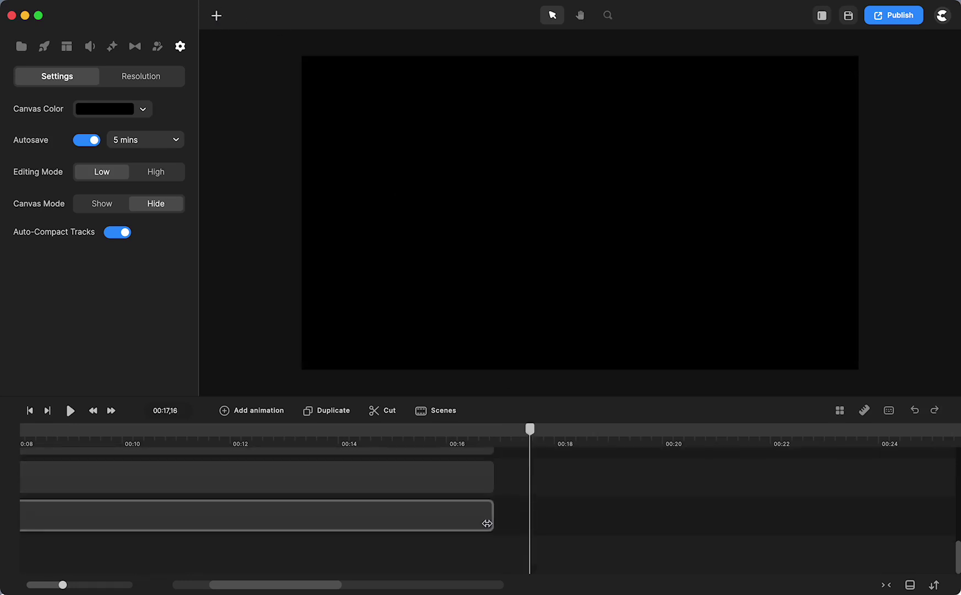
pyautogui.moveTo(493, 515); pyautogui.dragTo(956, 515)
pyautogui.hscroll(5, 489, 507)
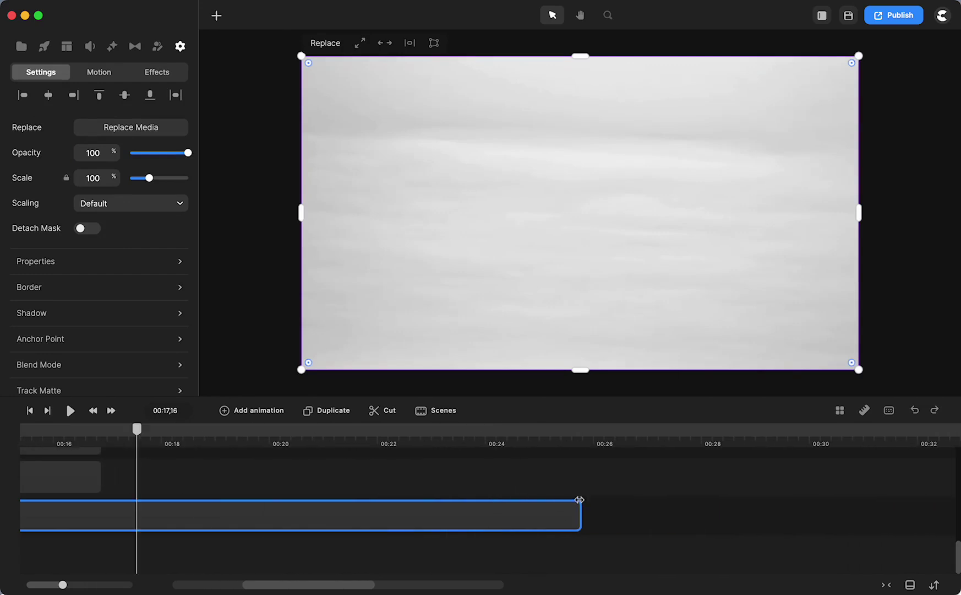
pyautogui.moveTo(660, 516); pyautogui.dragTo(889, 505)
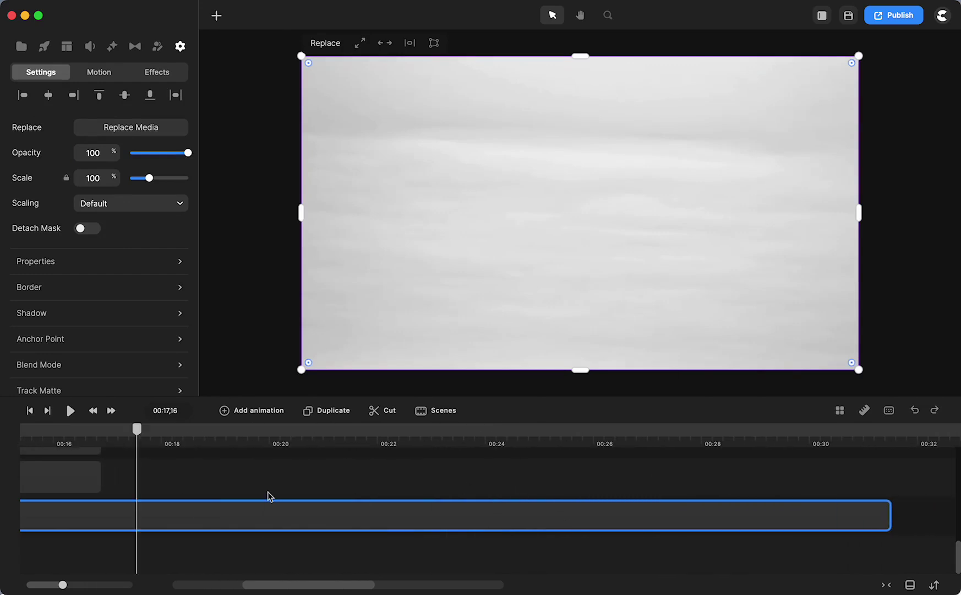
pyautogui.hscroll(-3, 270, 493)
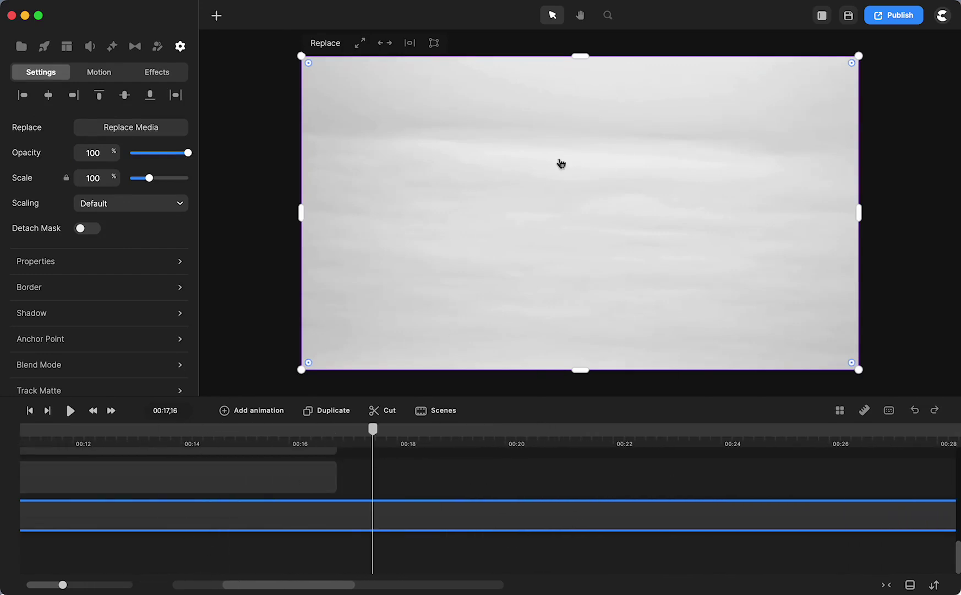
pyautogui.moveTo(371, 438); pyautogui.dragTo(364, 437)
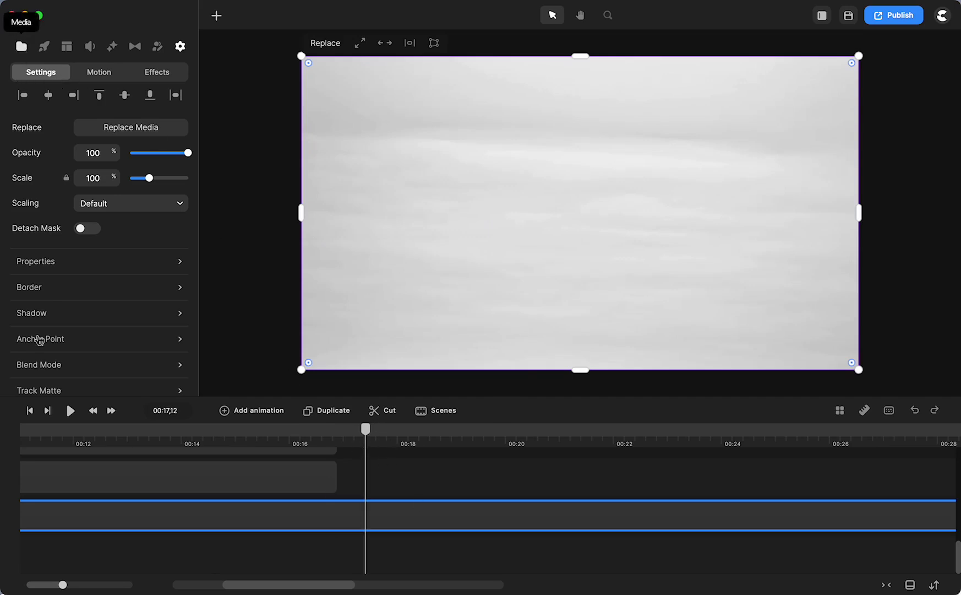
# Step: Check the background image in the media library and view its options
pyautogui.hscroll(-9, 156, 510)
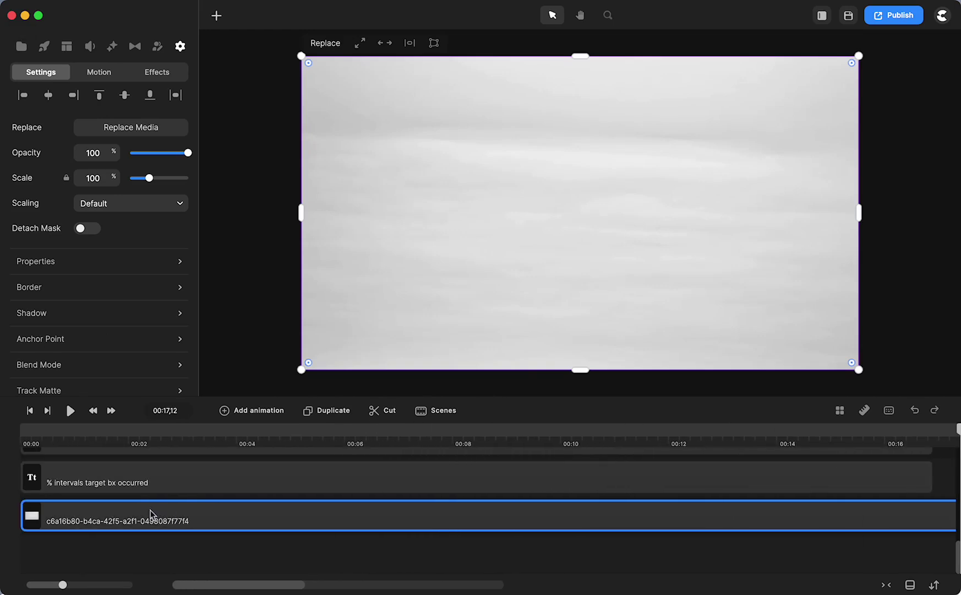
pyautogui.scroll(4, 150, 515)
pyautogui.scroll(-6, 86, 520)
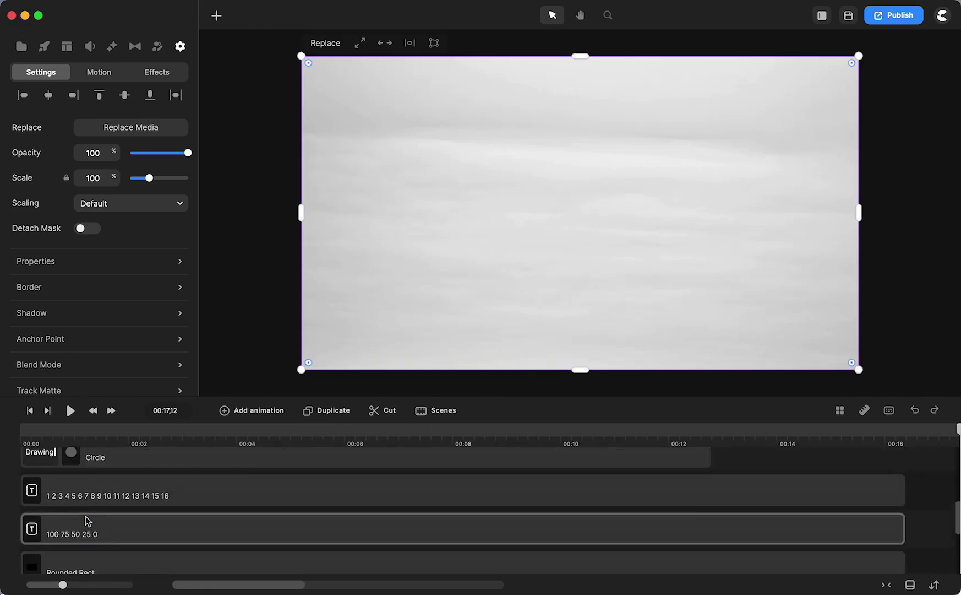
pyautogui.hscroll(10, 91, 514)
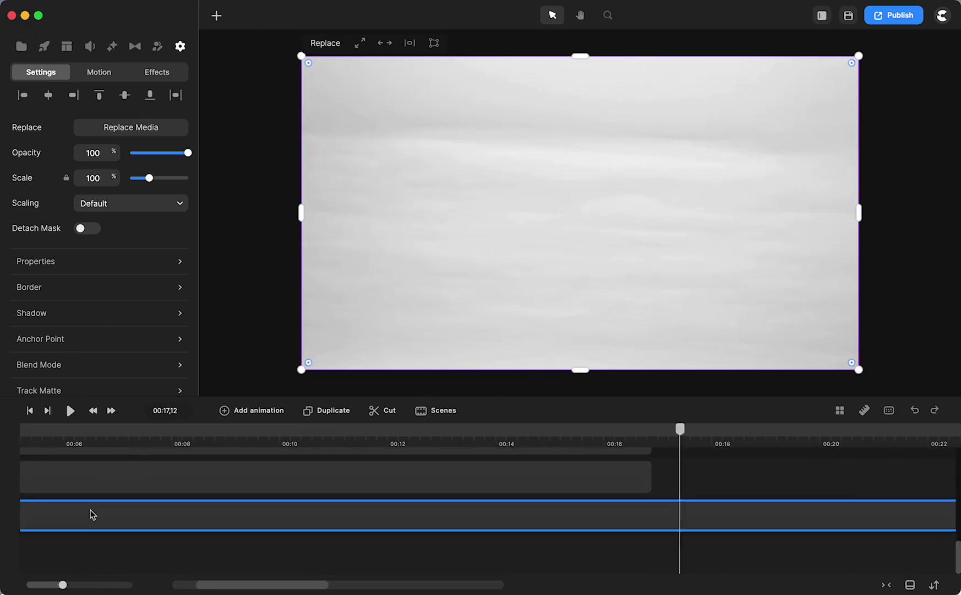
pyautogui.hscroll(-3, 92, 514)
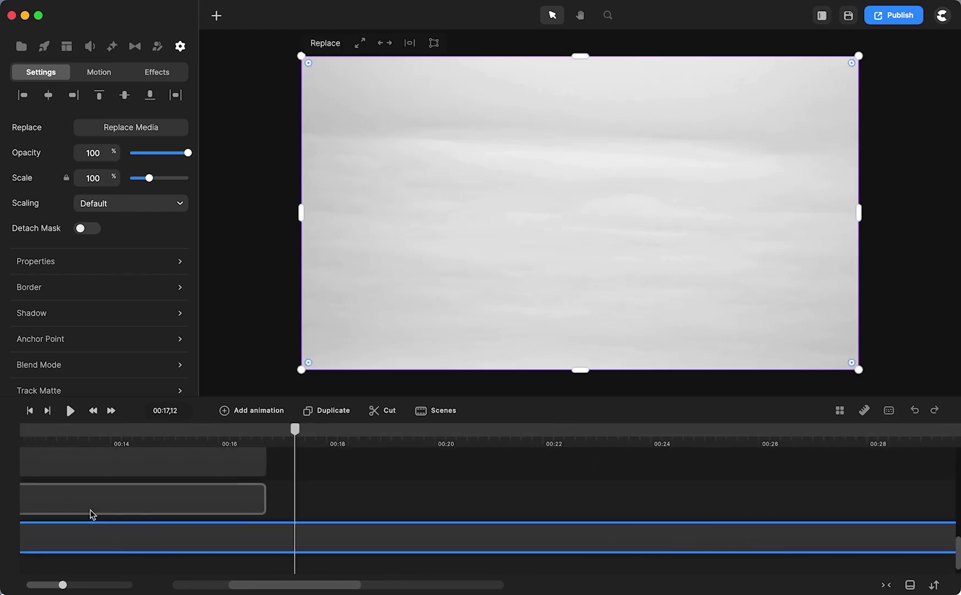
pyautogui.click(32, 46)
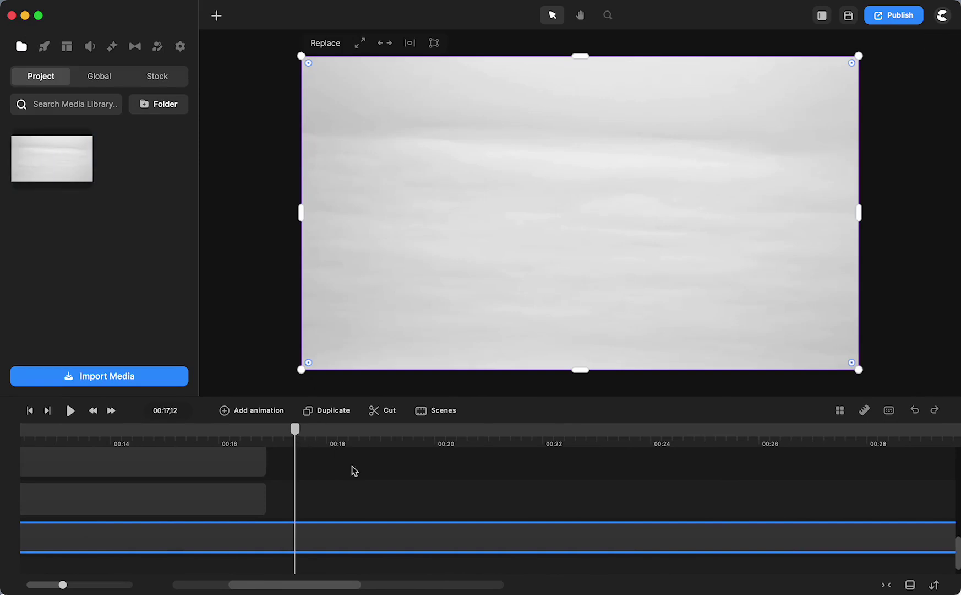
pyautogui.rightClick(538, 222)
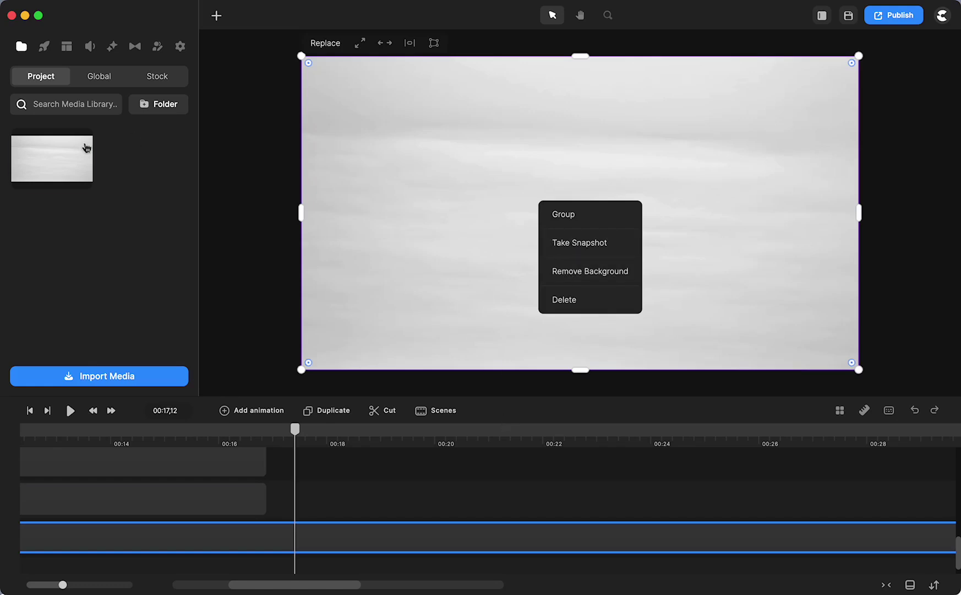
# Step: Insert a square shape and reshape it into a thin, tall bar near the canvas's left side
pyautogui.click(313, 472)
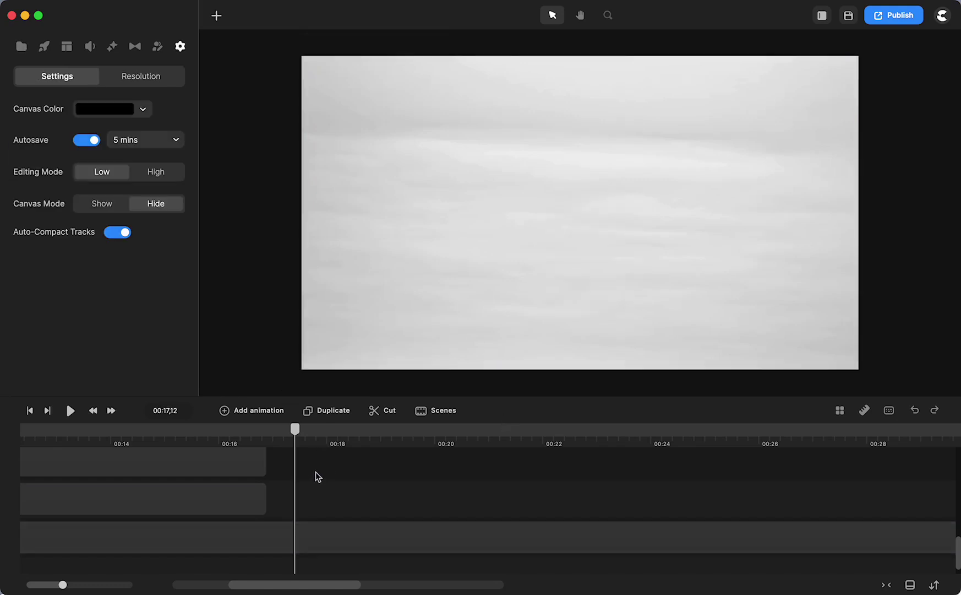
pyautogui.click(217, 16)
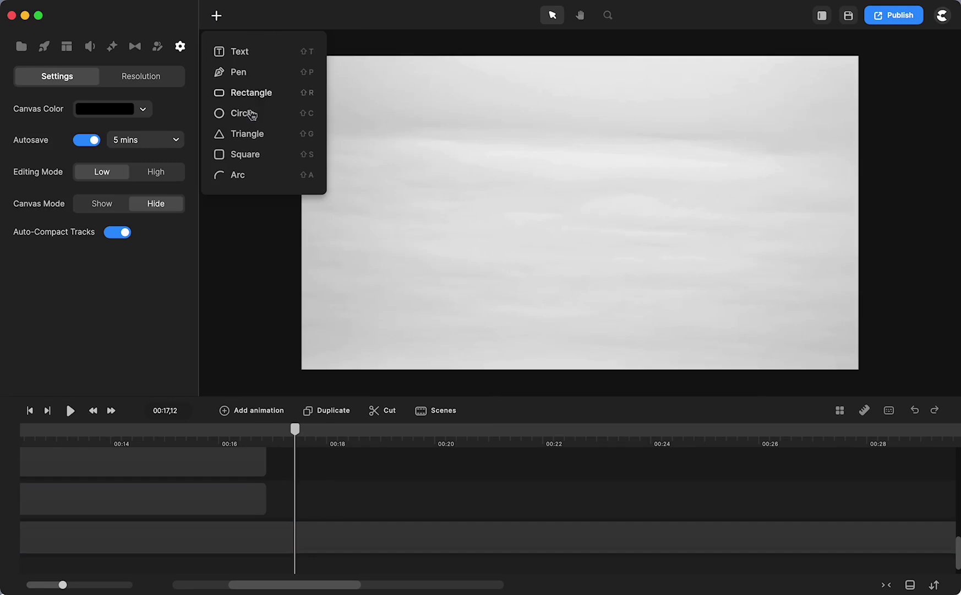
pyautogui.click(252, 157)
pyautogui.click(553, 240)
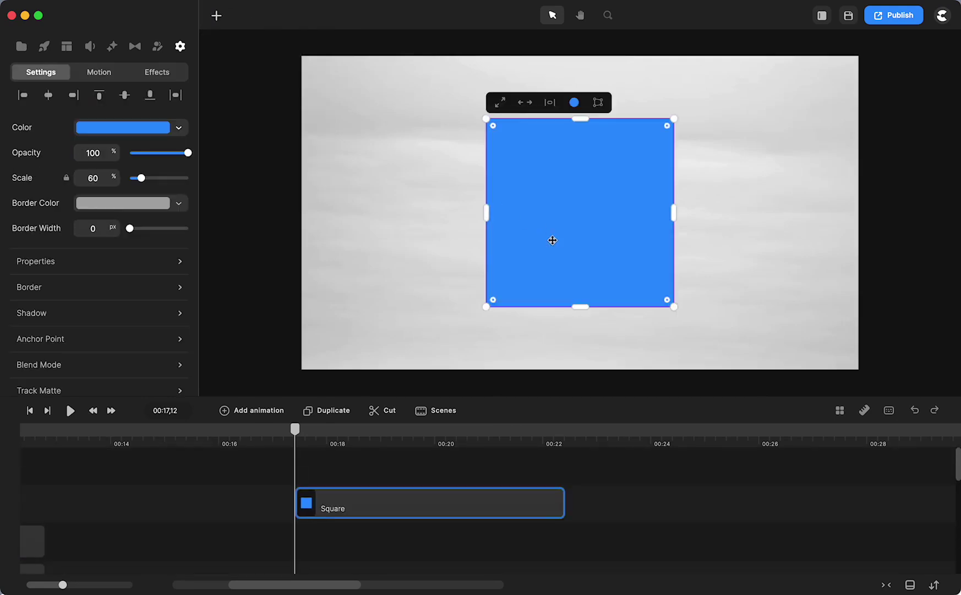
pyautogui.moveTo(558, 225); pyautogui.dragTo(444, 211)
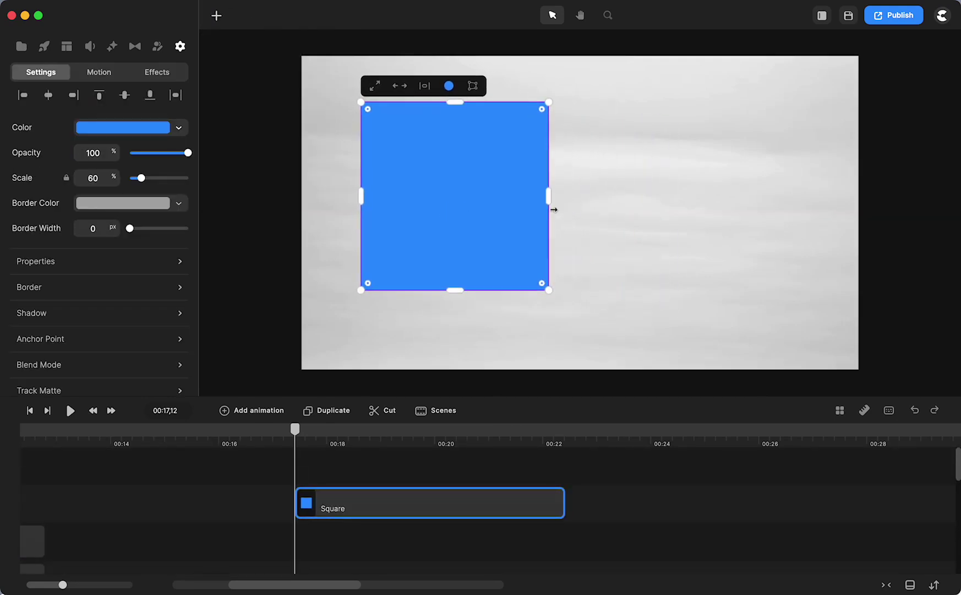
pyautogui.moveTo(550, 203); pyautogui.dragTo(412, 209)
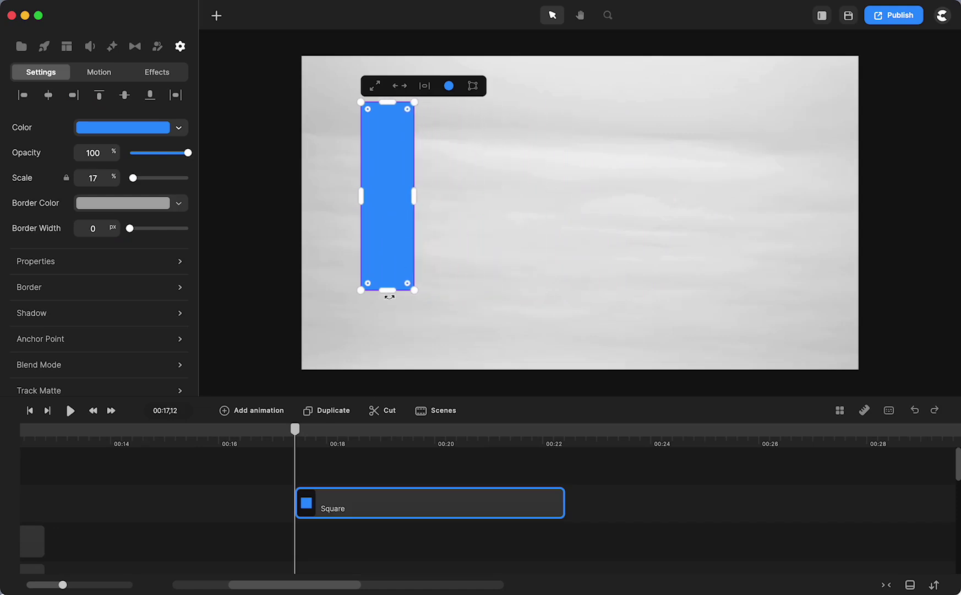
pyautogui.moveTo(390, 297); pyautogui.dragTo(388, 311)
pyautogui.moveTo(410, 211); pyautogui.dragTo(367, 211)
# Step: Set the bar's fill colour to white, then to black
pyautogui.click(450, 86)
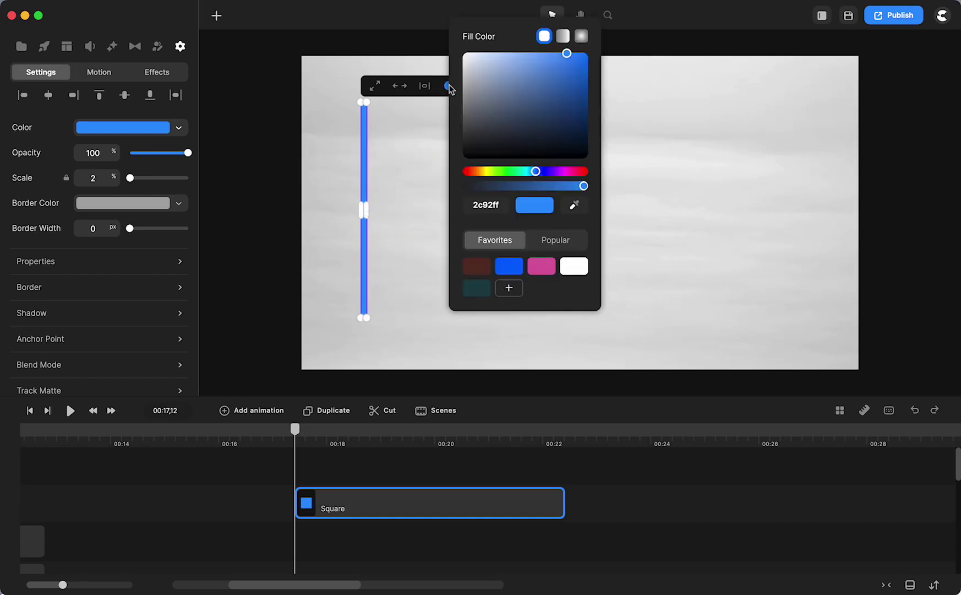
pyautogui.click(579, 268)
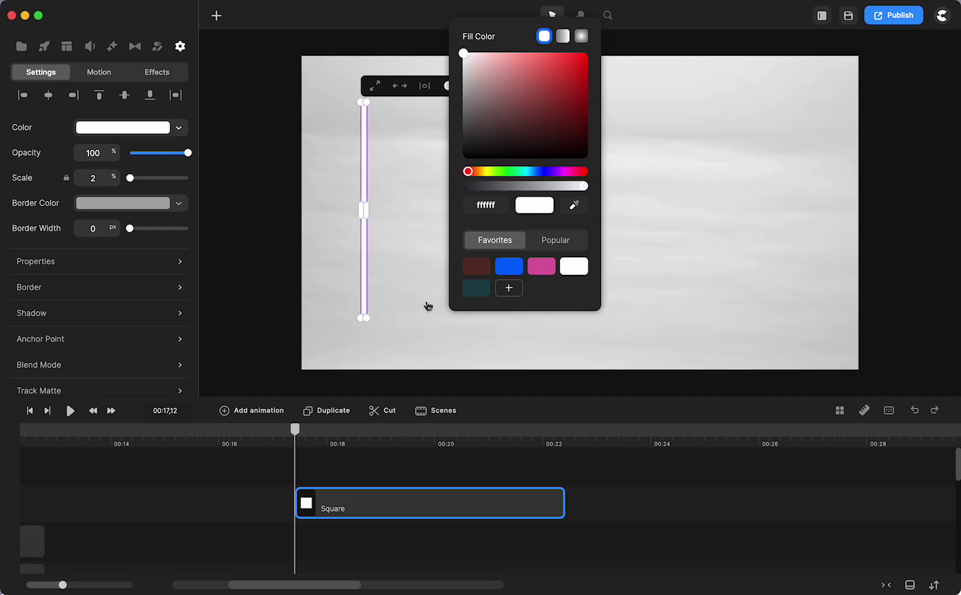
pyautogui.click(419, 220)
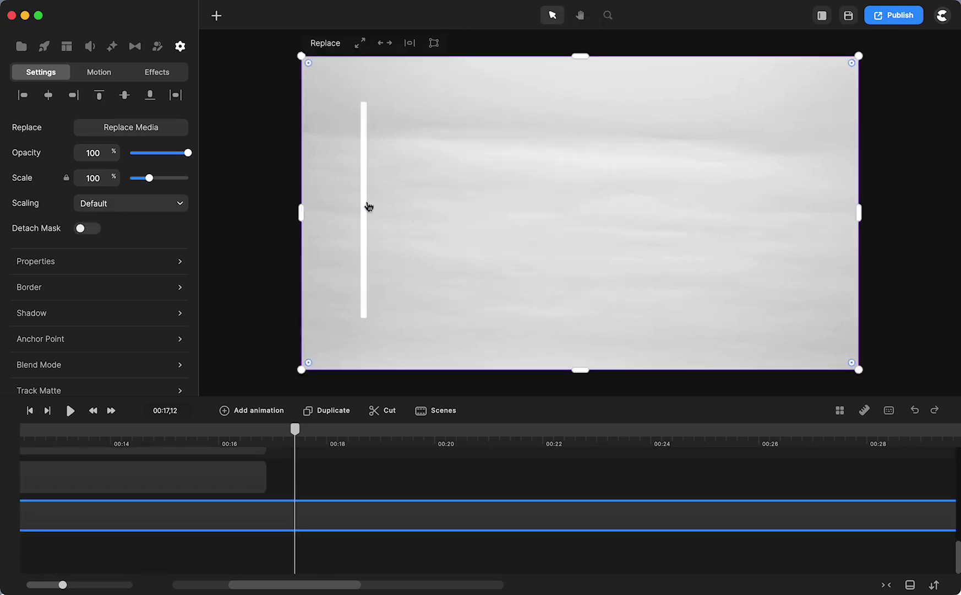
pyautogui.click(364, 211)
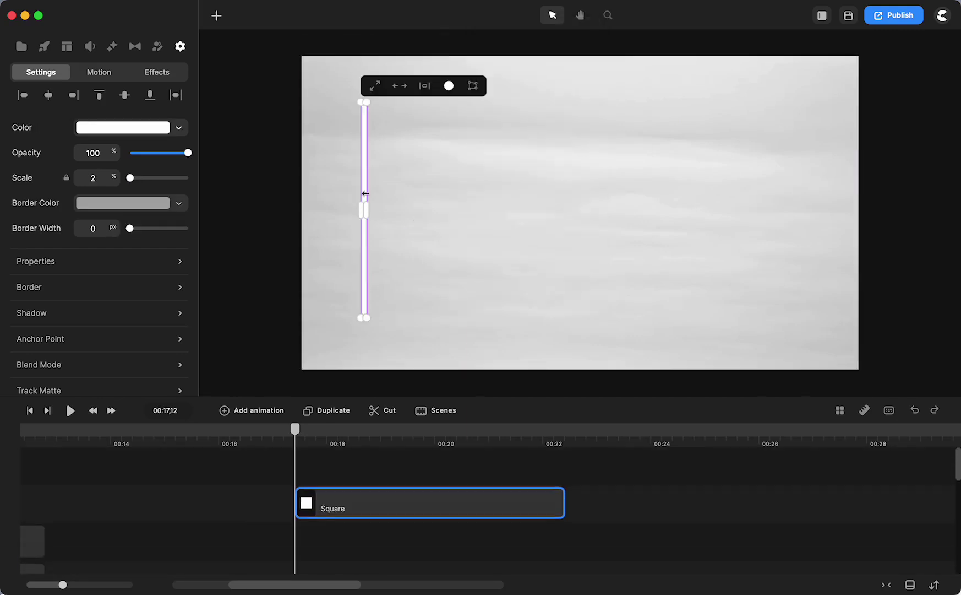
pyautogui.click(447, 85)
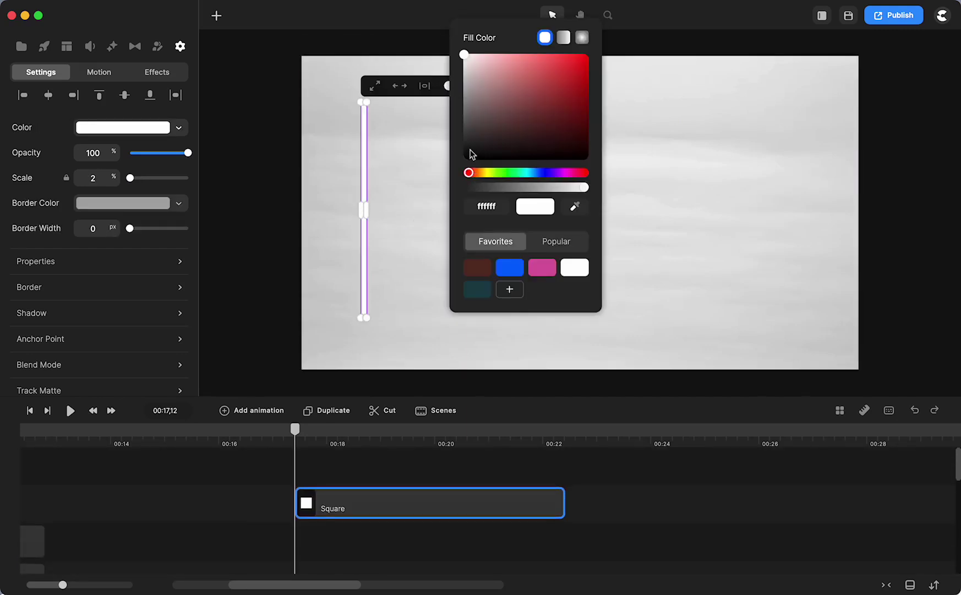
pyautogui.moveTo(471, 153); pyautogui.dragTo(450, 179)
pyautogui.click(416, 265)
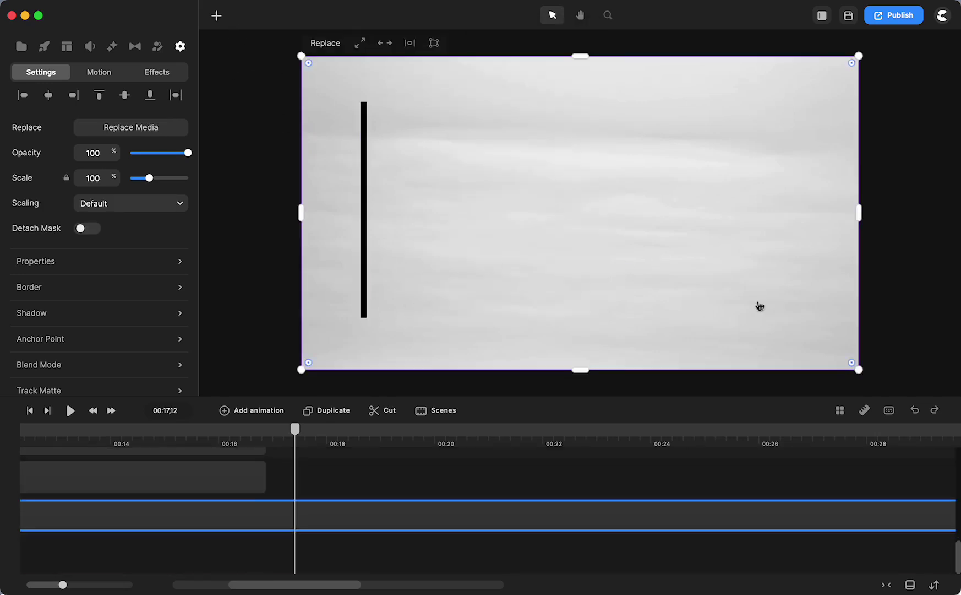
# Step: Duplicate the black bar and move the copy to the right of the original
pyautogui.click(364, 198)
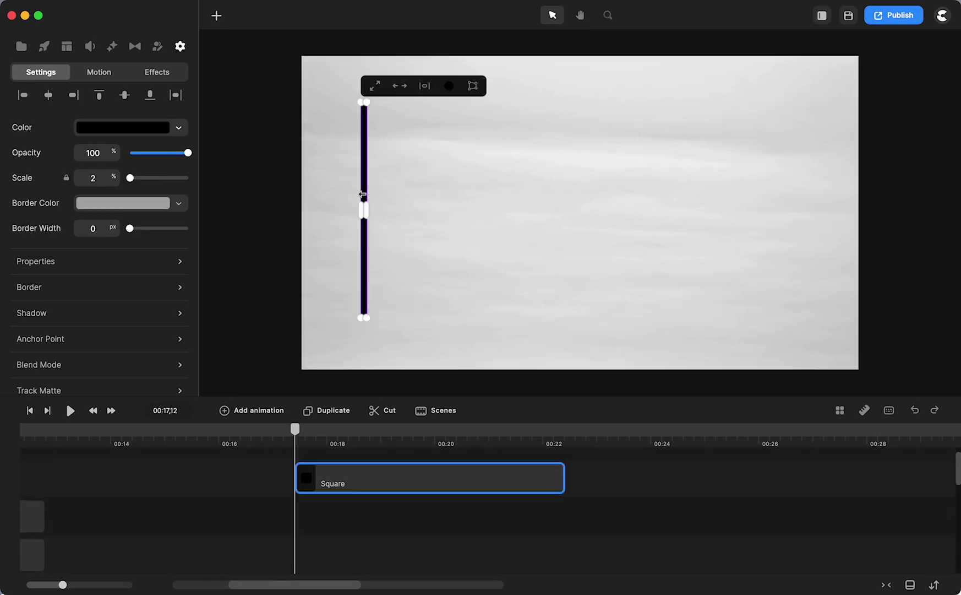
pyautogui.press('super+d')
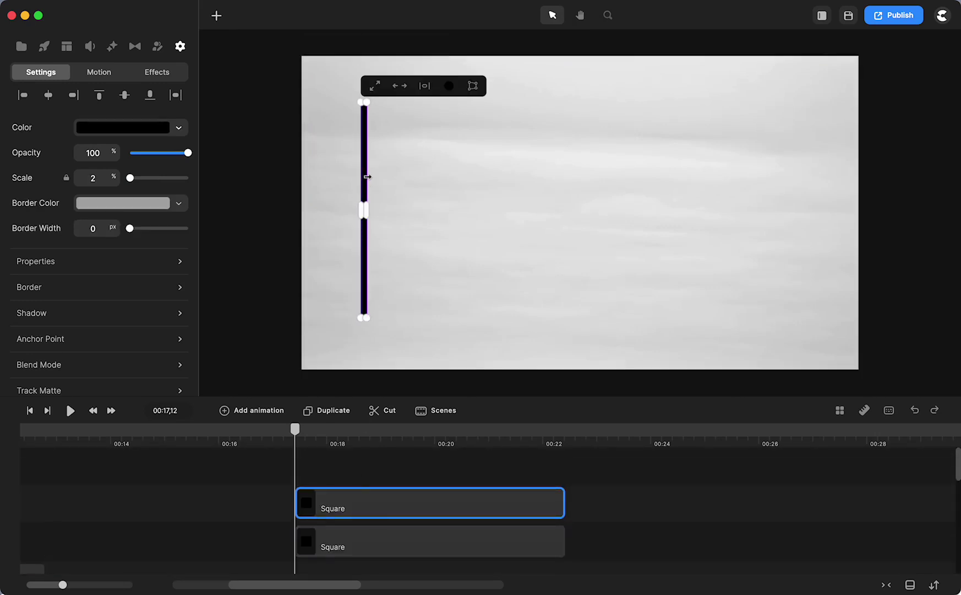
pyautogui.scroll(5, 367, 176)
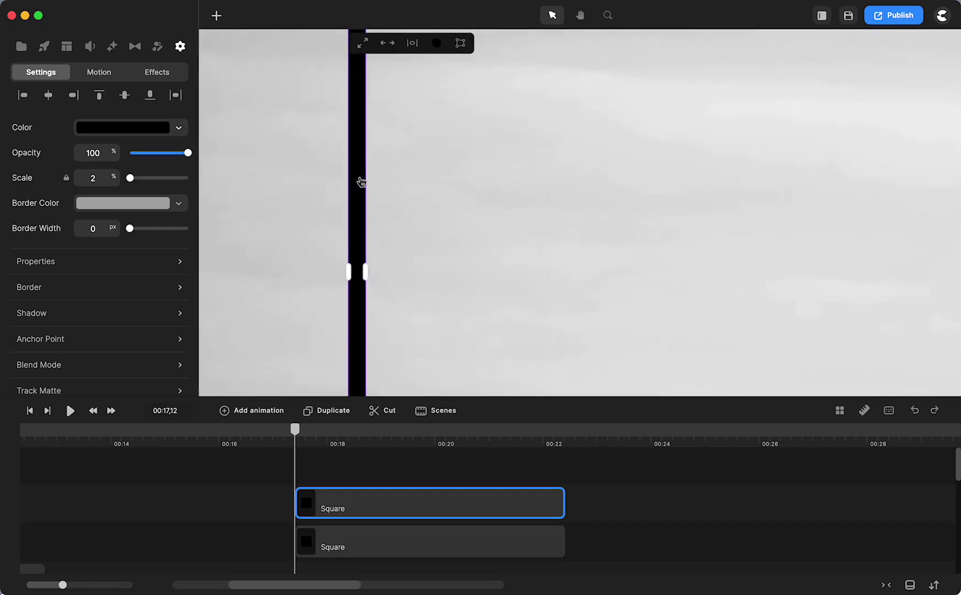
pyautogui.moveTo(362, 182); pyautogui.dragTo(404, 179)
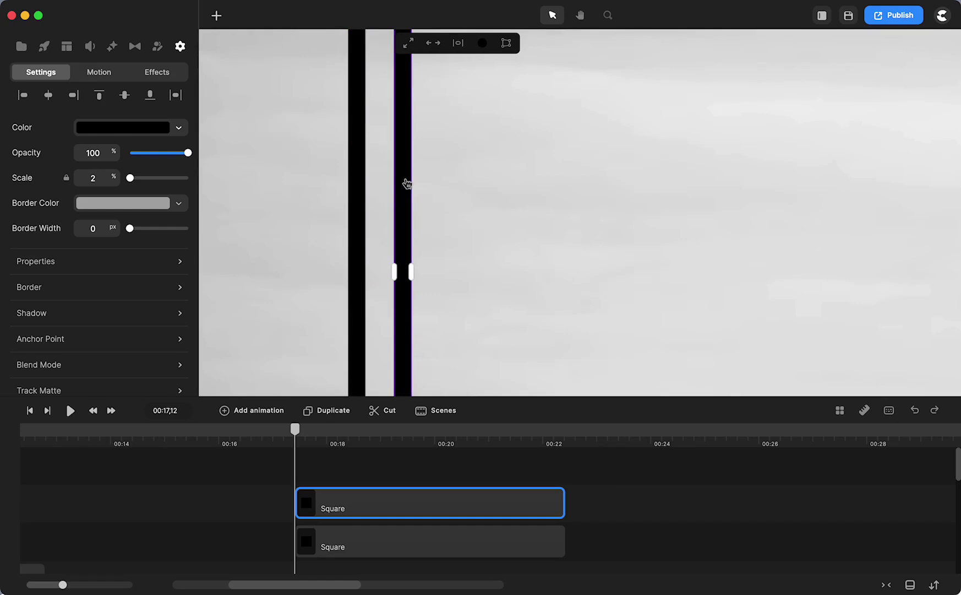
# Step: Rotate the copied bar from vertical to horizontal, leaving its width unchanged
pyautogui.scroll(-5, 406, 184)
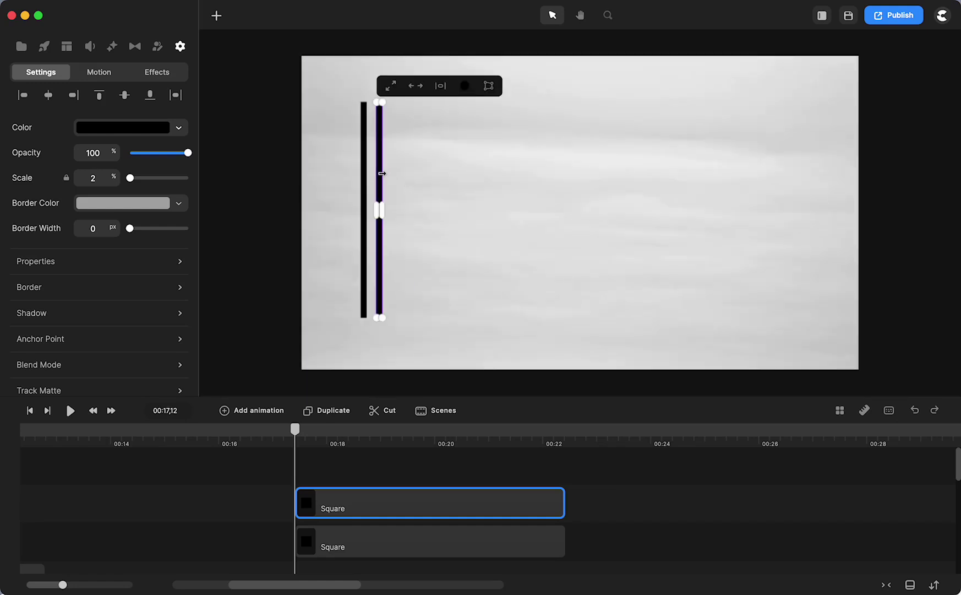
pyautogui.moveTo(382, 172); pyautogui.dragTo(382, 173)
pyautogui.scroll(5, 382, 172)
pyautogui.scroll(-5, 406, 192)
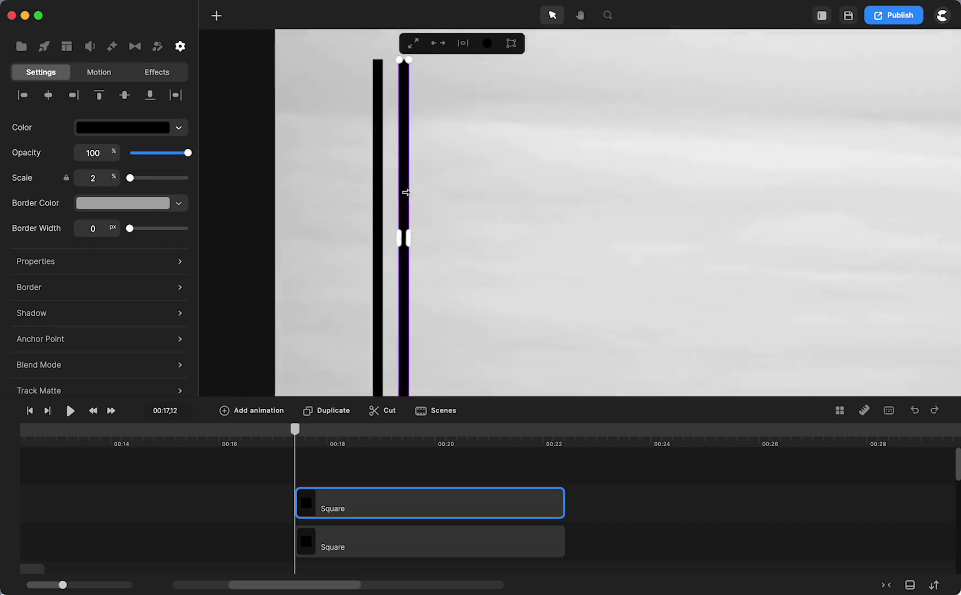
pyautogui.moveTo(410, 296); pyautogui.dragTo(354, 216)
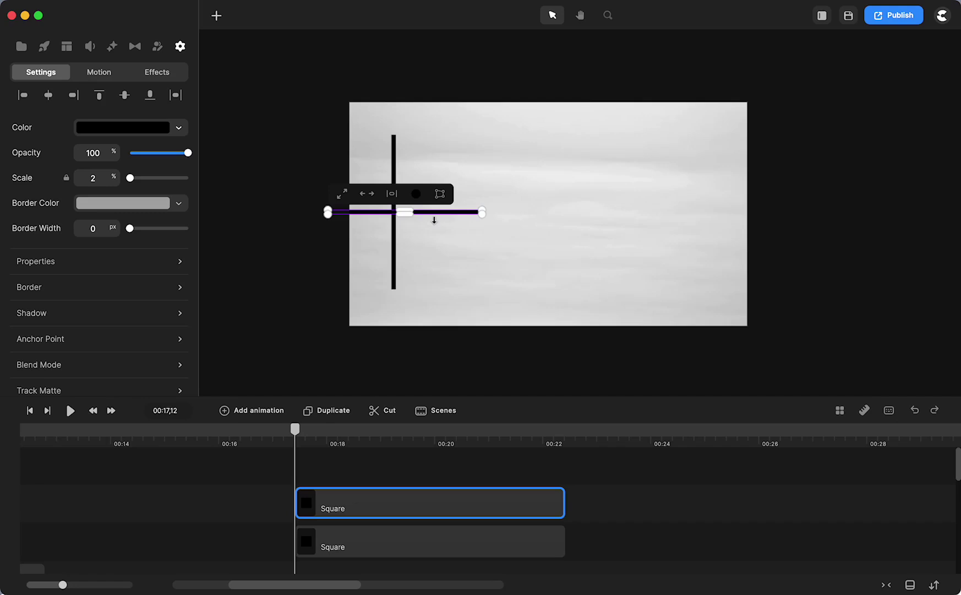
# Step: Nudge the horizontal bar down and right to the vertical bar's base
pyautogui.press('Down')
pyautogui.press('Down')
pyautogui.press('Down')
pyautogui.press('Down')
pyautogui.press('Down')
pyautogui.press('Down')
pyautogui.press('Down')
pyautogui.press('Down')
pyautogui.press('Down')
pyautogui.press('Down')
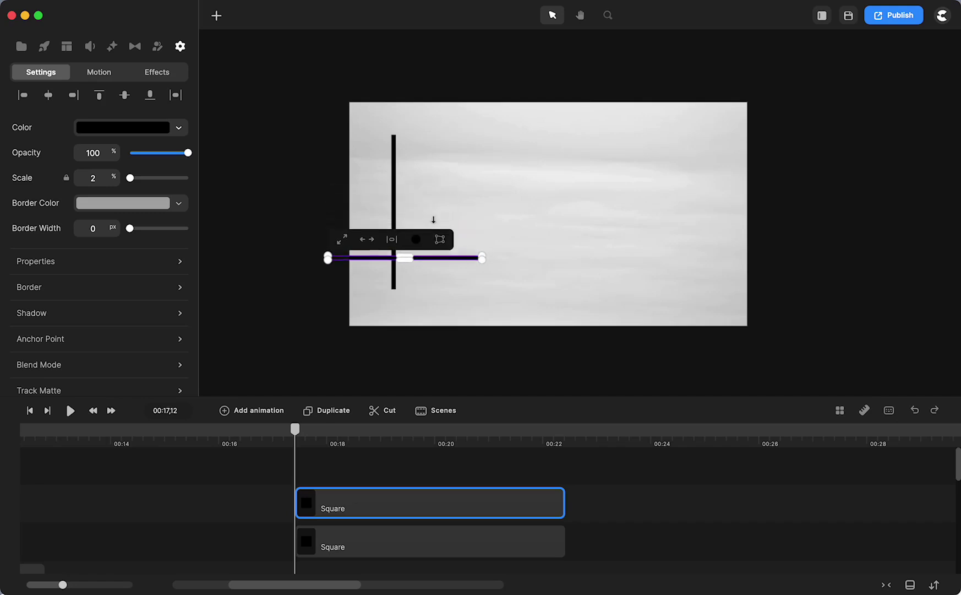
pyautogui.press('Down')
pyautogui.press('Down')
pyautogui.press('Down')
pyautogui.press('Down')
pyautogui.press('Down')
pyautogui.press('Down')
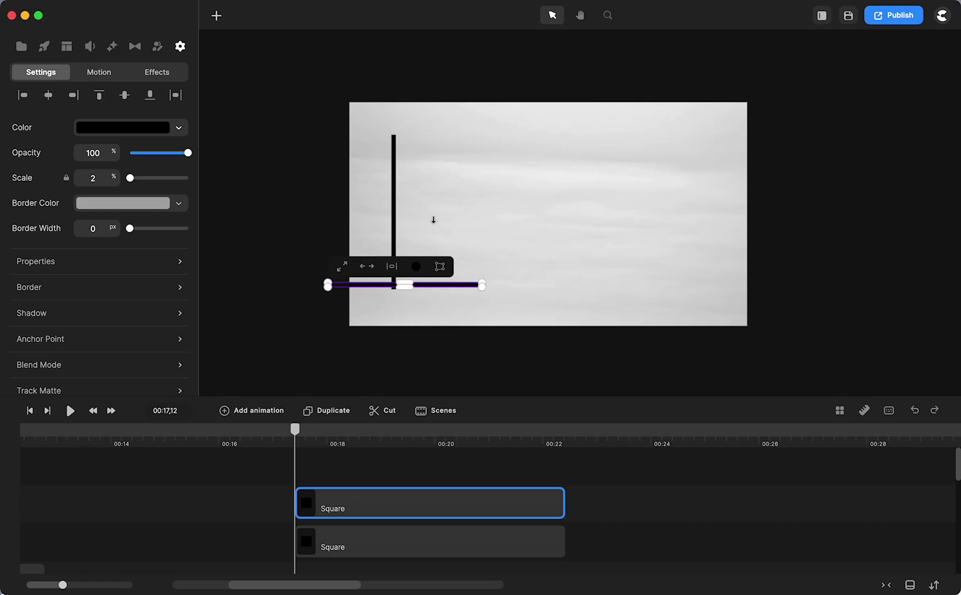
pyautogui.press('Right')
pyautogui.press('Right')
pyautogui.press('Right')
pyautogui.press('Right')
pyautogui.press('Right')
pyautogui.press('Right')
pyautogui.press('Right')
pyautogui.press('Right')
pyautogui.press('Right')
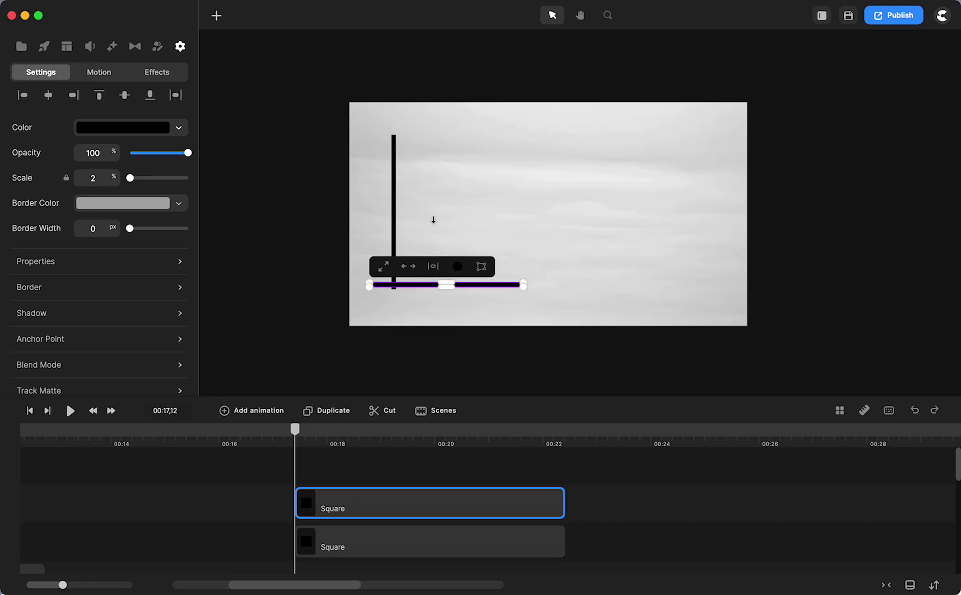
pyautogui.press('Right')
pyautogui.press('Right')
pyautogui.press('Right')
pyautogui.press('Right')
pyautogui.press('Right')
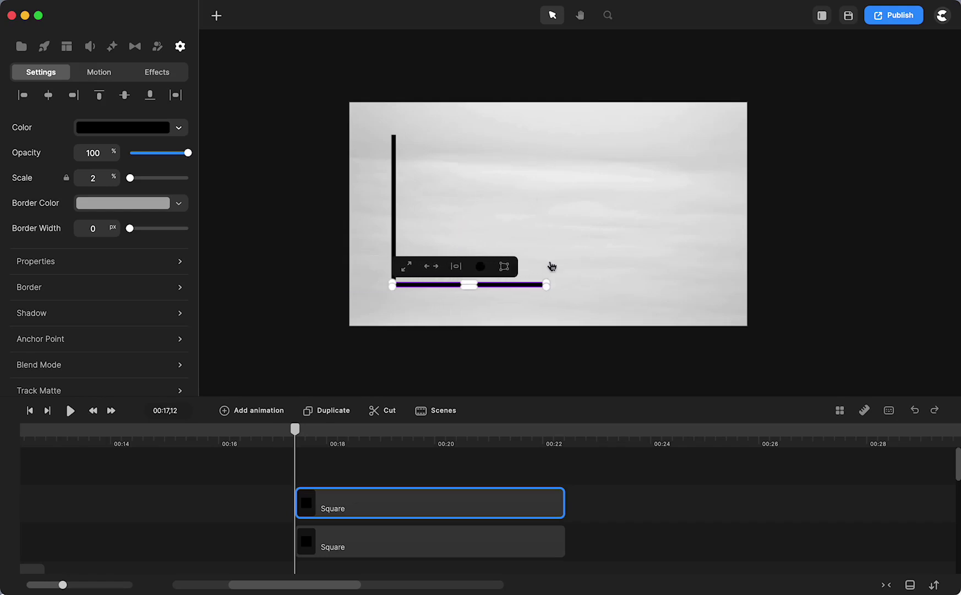
pyautogui.scroll(5, 546, 269)
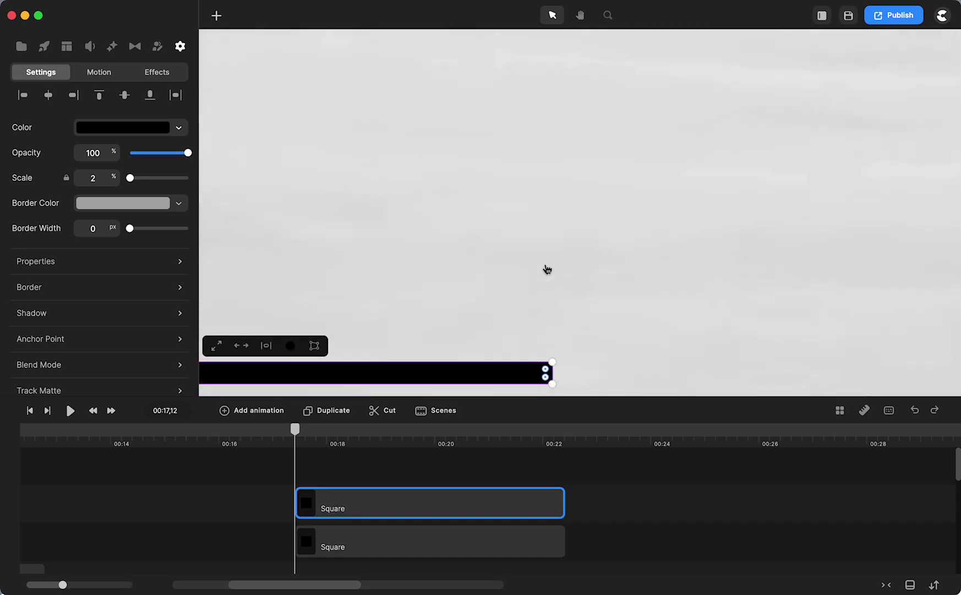
pyautogui.press('h')
pyautogui.moveTo(446, 264); pyautogui.dragTo(924, 145)
pyautogui.press('v')
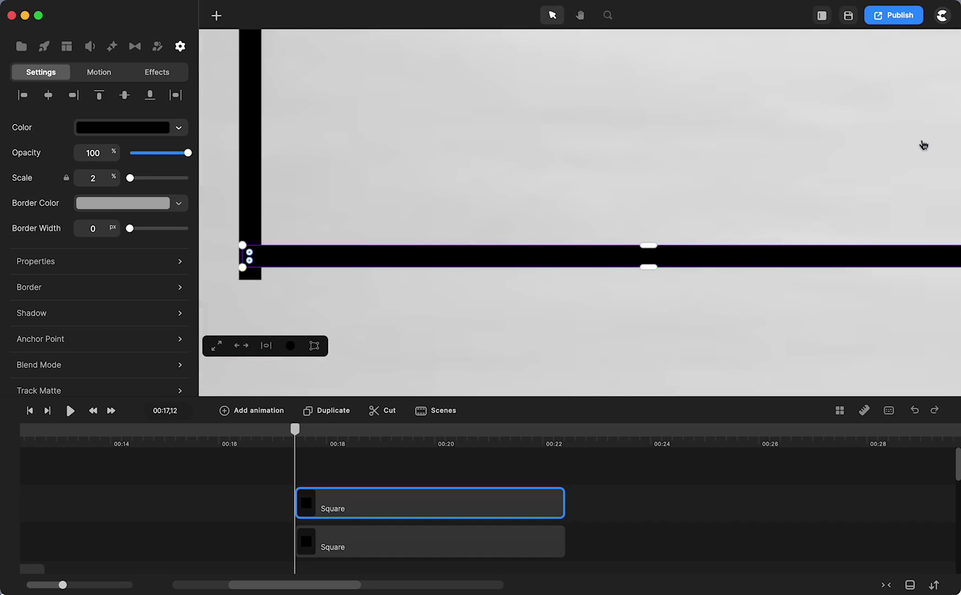
pyautogui.hotkey('shift', 'Down')
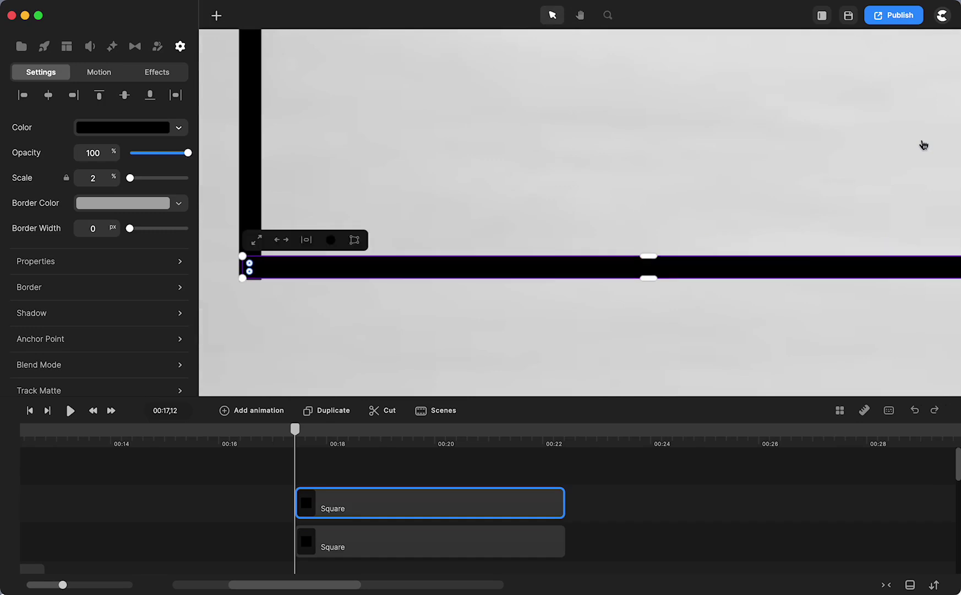
pyautogui.press('Down')
pyautogui.press('Down')
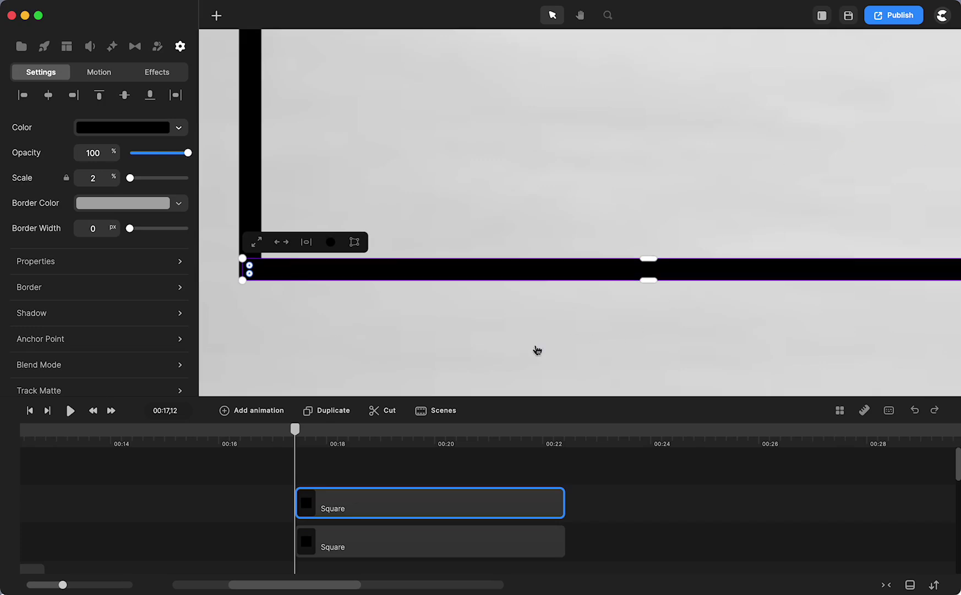
pyautogui.click(536, 348)
# Step: Fine-tune the horizontal bar left and right so it meets the vertical bar's corner
pyautogui.scroll(5, 246, 296)
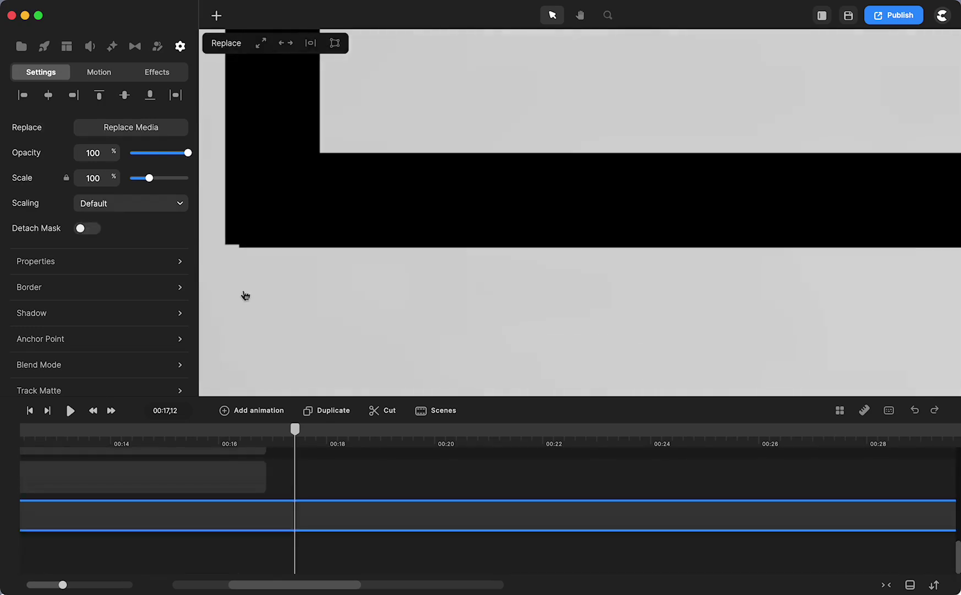
pyautogui.click(321, 215)
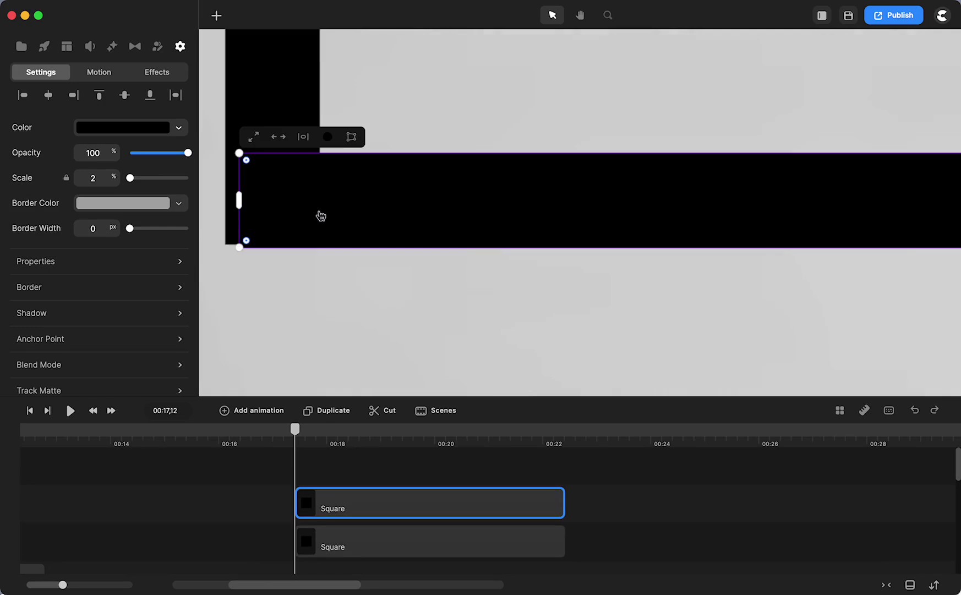
pyautogui.press('Left')
pyautogui.press('Left')
pyautogui.press('Left')
pyautogui.press('Left')
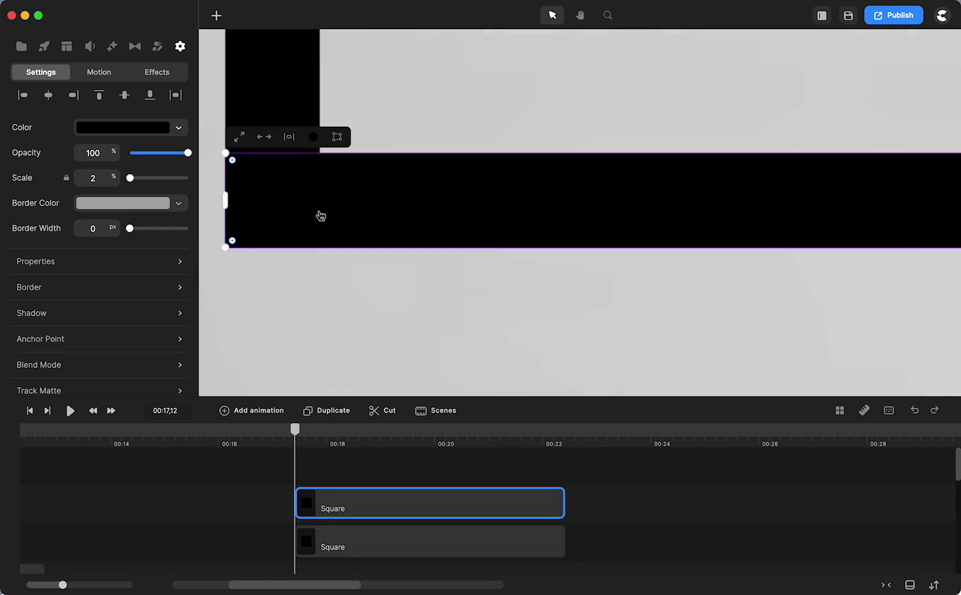
pyautogui.press('Right')
pyautogui.click(359, 301)
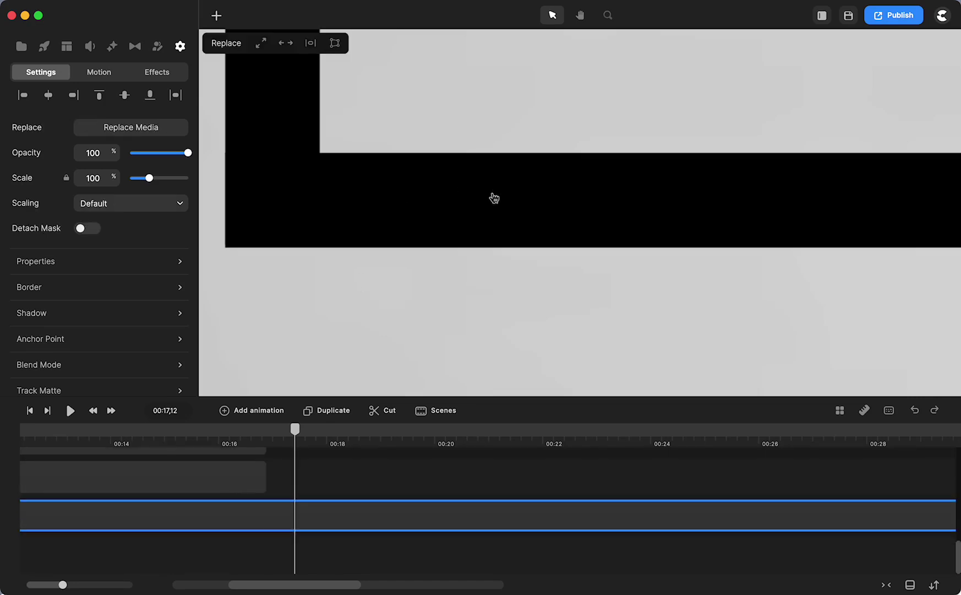
pyautogui.scroll(-5, 493, 200)
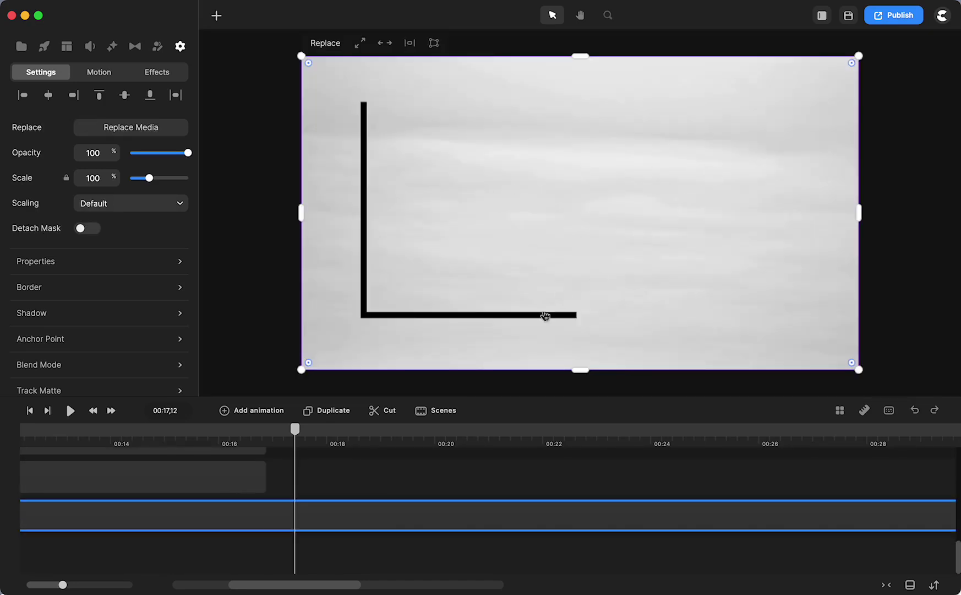
pyautogui.scroll(5, 568, 321)
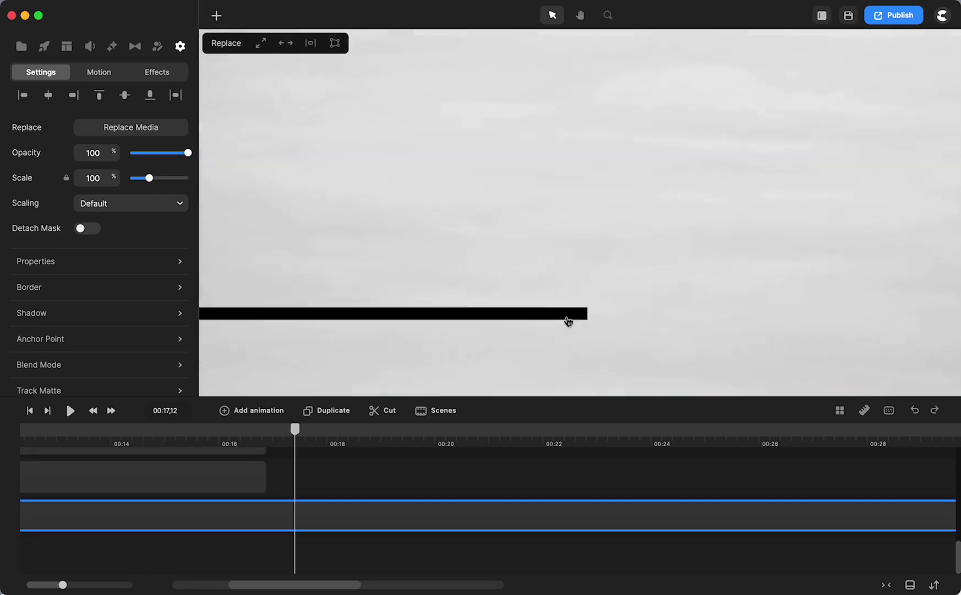
# Step: Lengthen the horizontal bar far to the right, then fit the frame to view the axes
pyautogui.press('h')
pyautogui.moveTo(719, 345); pyautogui.dragTo(369, 330)
pyautogui.press('v')
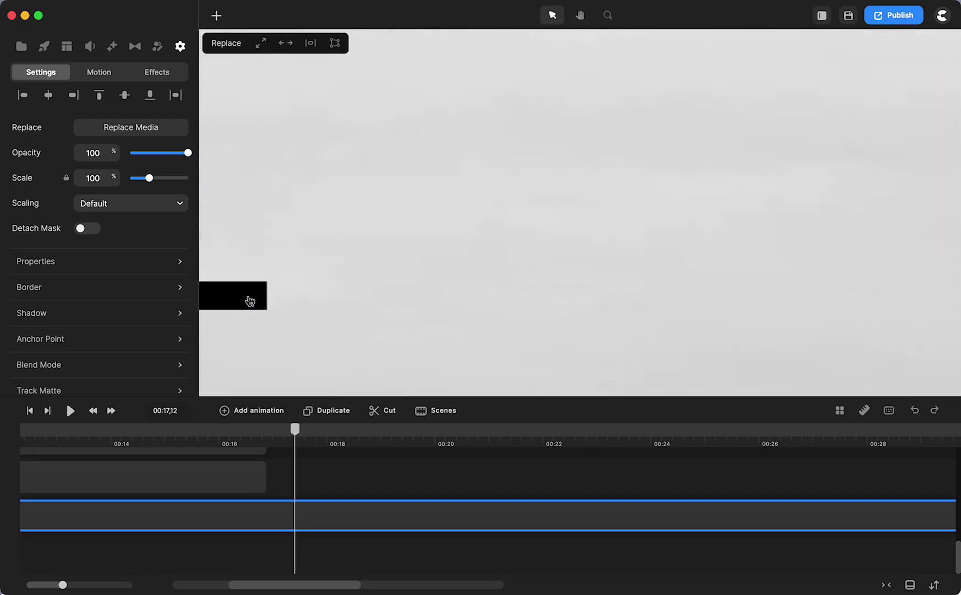
pyautogui.click(252, 298)
pyautogui.moveTo(264, 296); pyautogui.dragTo(960, 292)
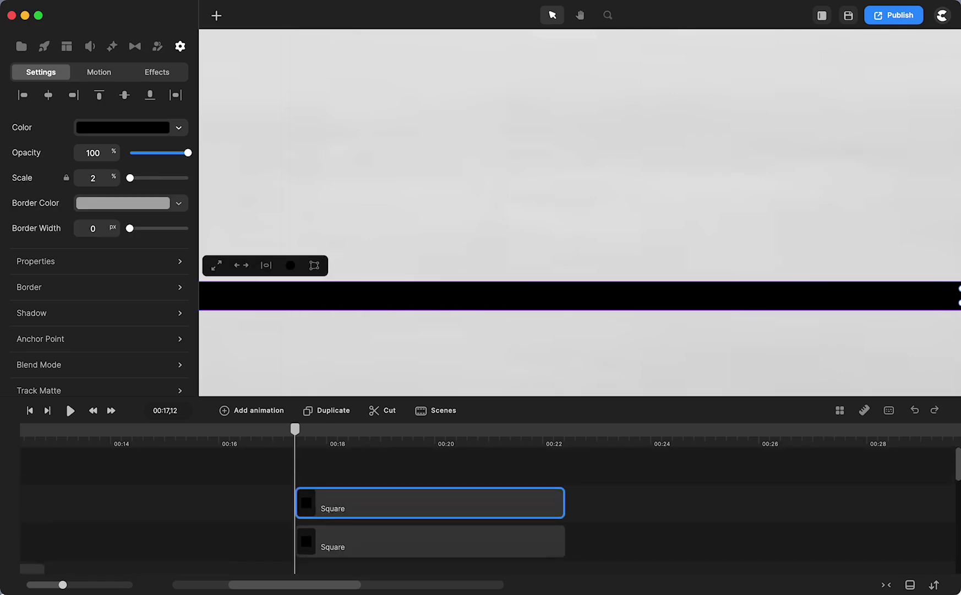
pyautogui.hotkey('shift', '1')
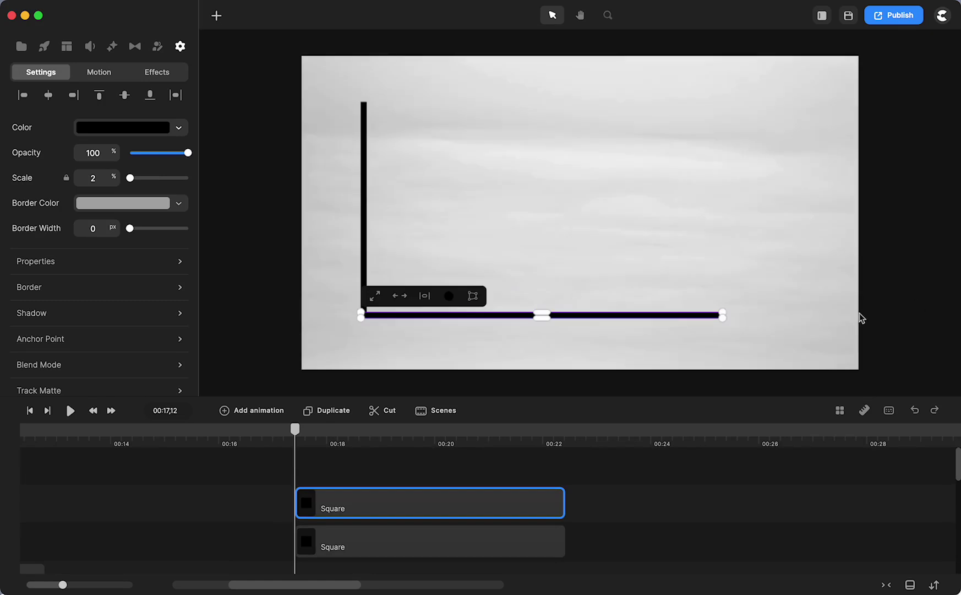
pyautogui.scroll(5, 743, 279)
pyautogui.scroll(-4, 743, 279)
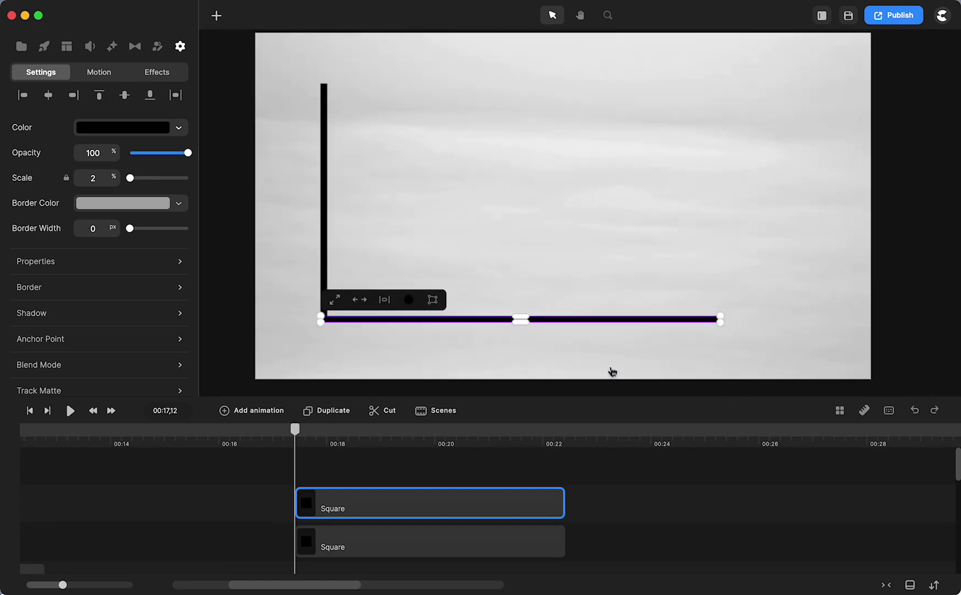
pyautogui.click(650, 534)
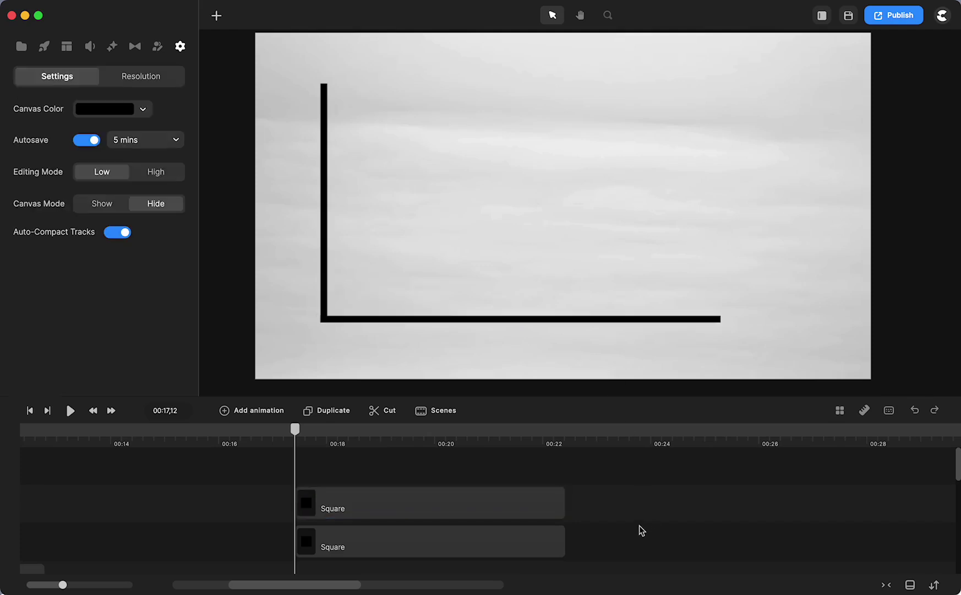
# Step: Add a Text Box component with background alpha 0 and black text colour
pyautogui.click(110, 46)
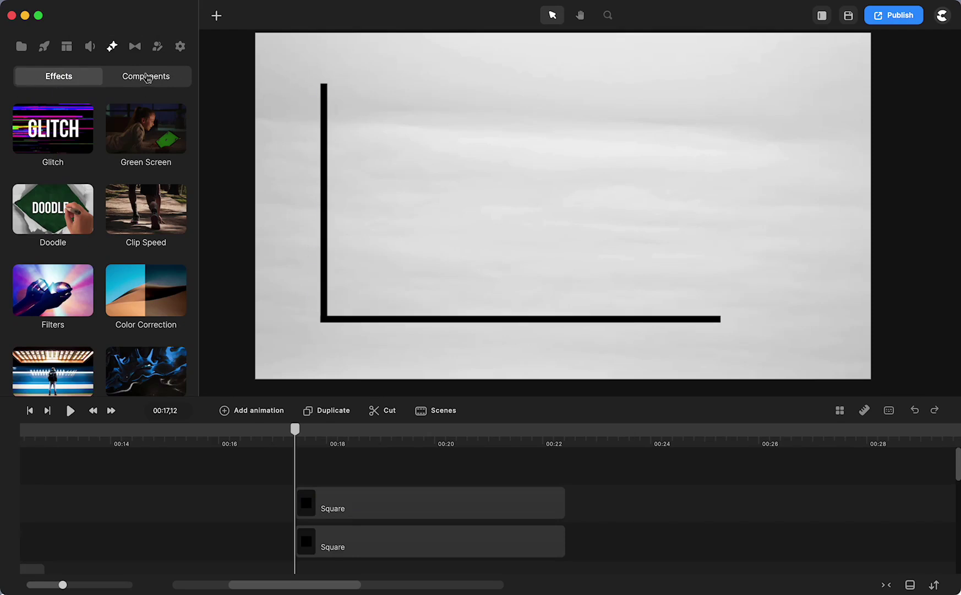
pyautogui.click(150, 77)
pyautogui.scroll(-3, 88, 251)
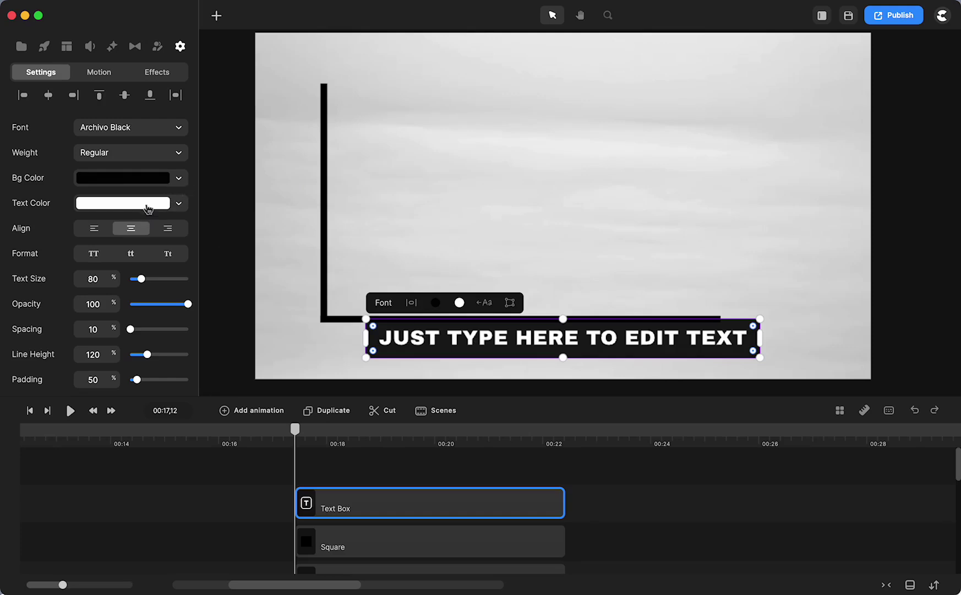
pyautogui.click(179, 179)
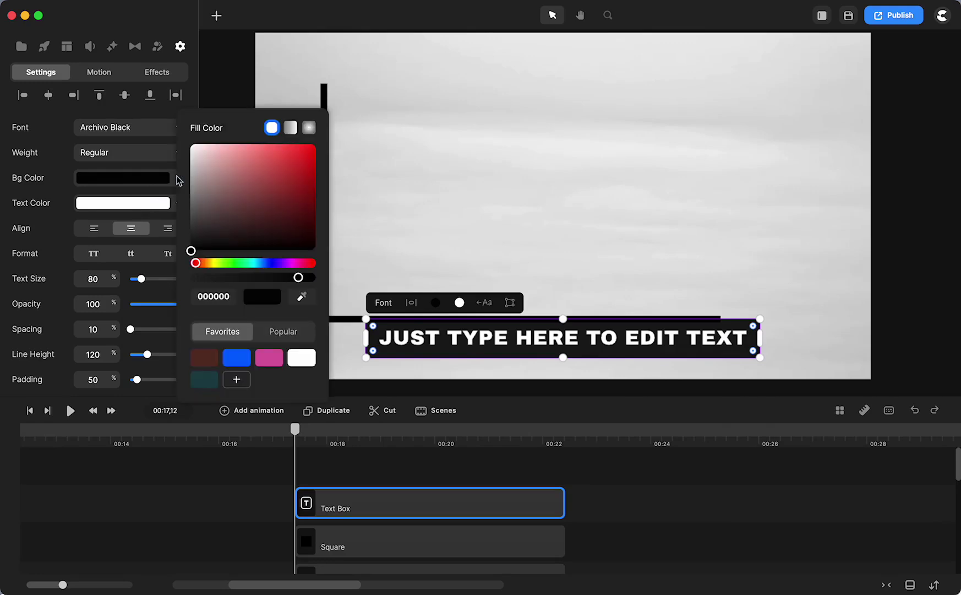
pyautogui.moveTo(297, 278); pyautogui.dragTo(172, 275)
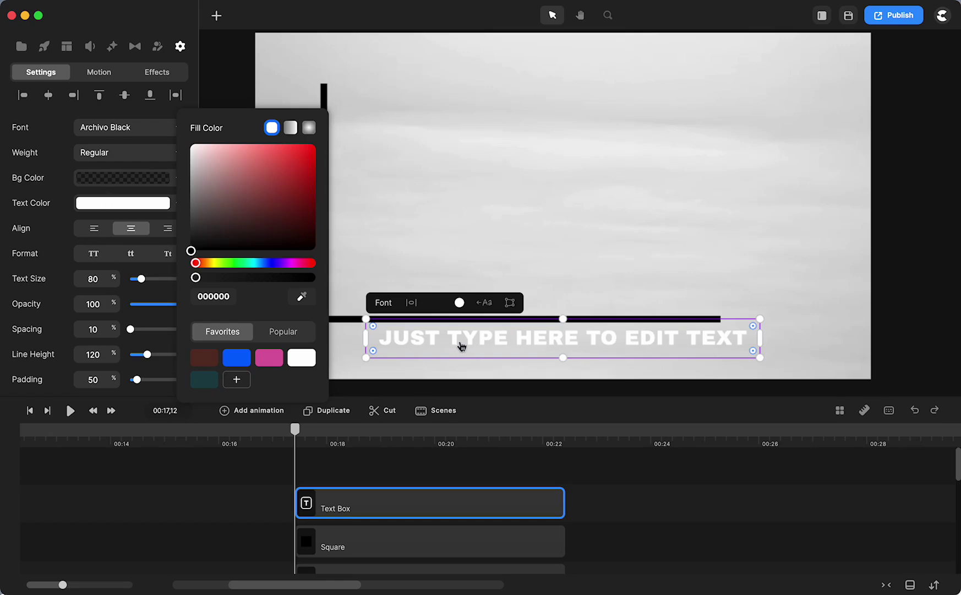
pyautogui.click(459, 302)
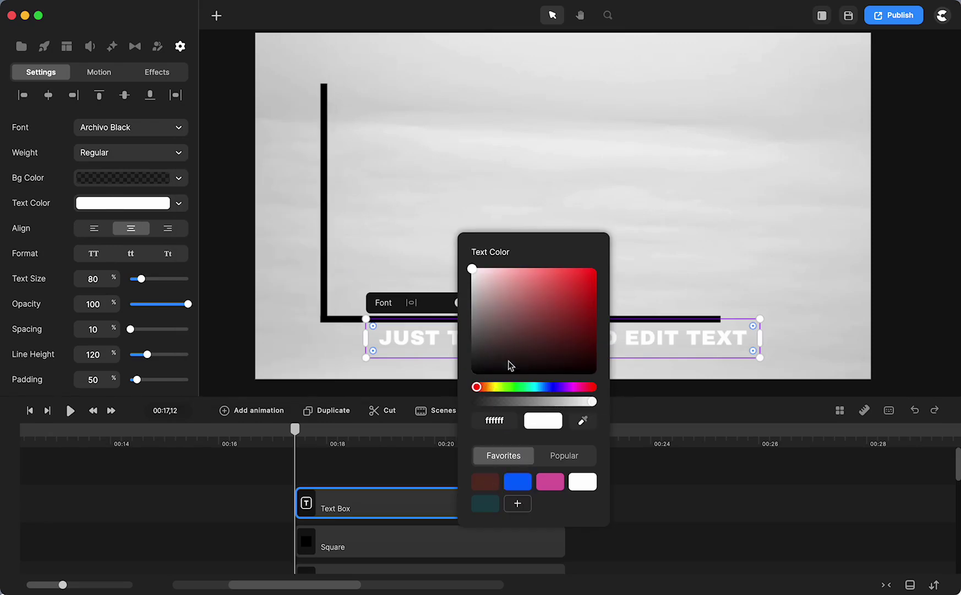
pyautogui.moveTo(477, 355); pyautogui.dragTo(464, 413)
# Step: Replace the placeholder text with '1. 2. 3. … 9.' and '10' on a new line
pyautogui.click(719, 507)
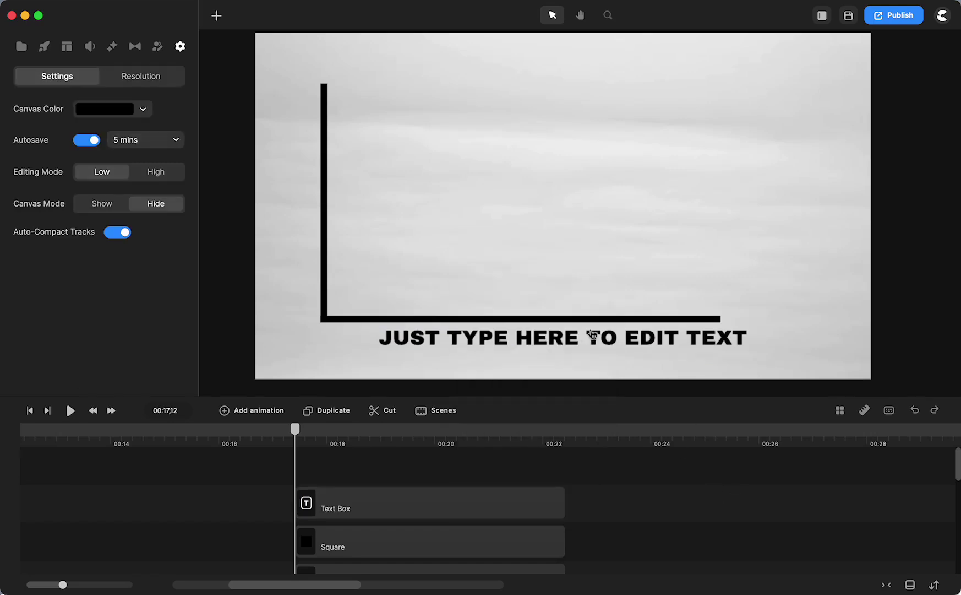
pyautogui.click(546, 344)
pyautogui.doubleClick(545, 341)
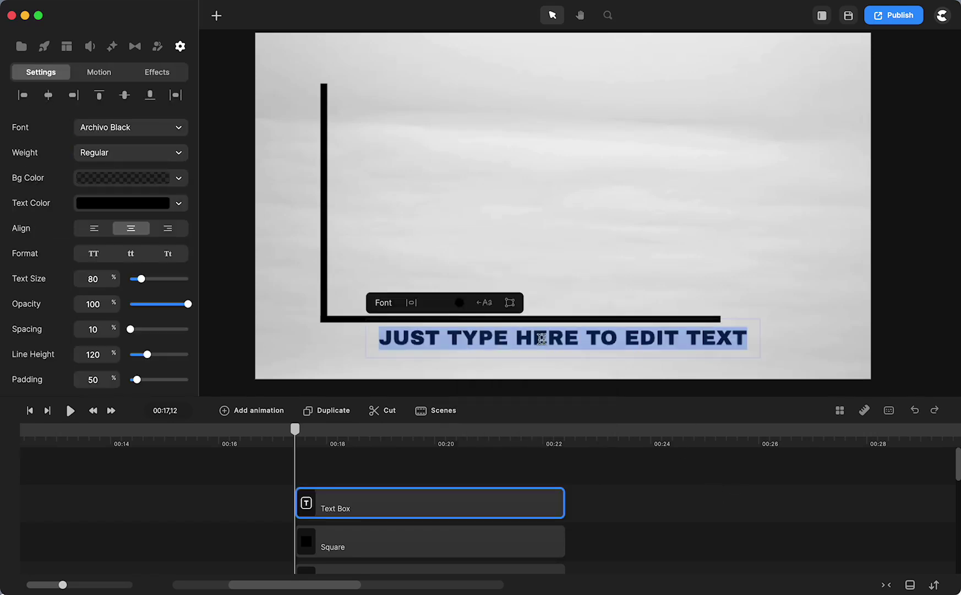
pyautogui.write('1')
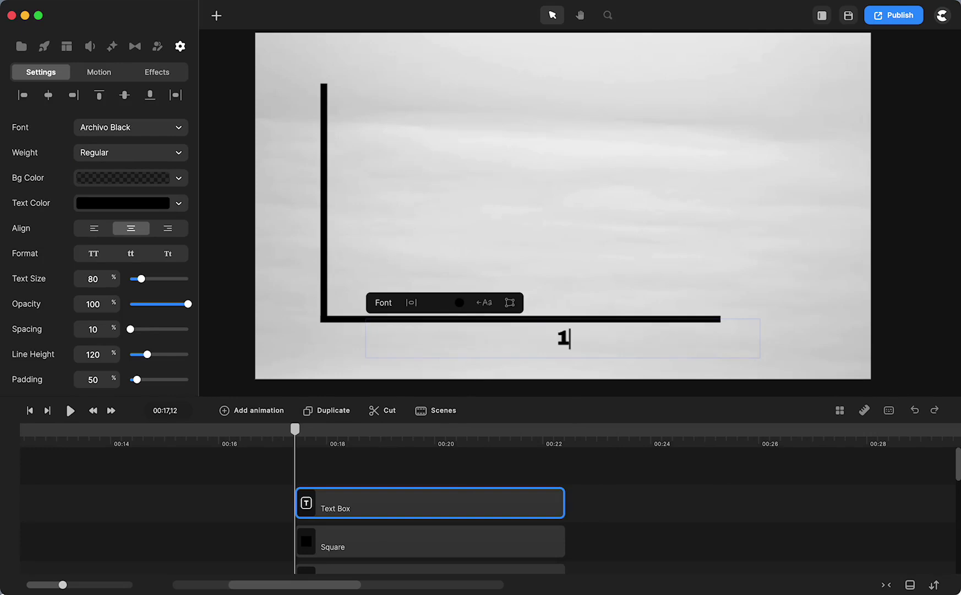
pyautogui.write('.  2.  3.  4.  5.  6.  7')
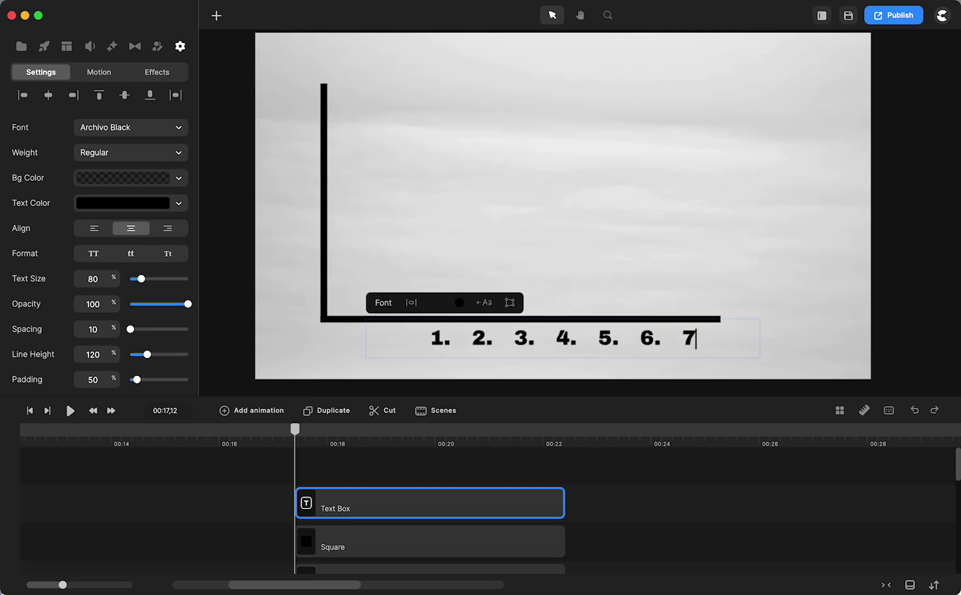
pyautogui.write('.  8.  9.')
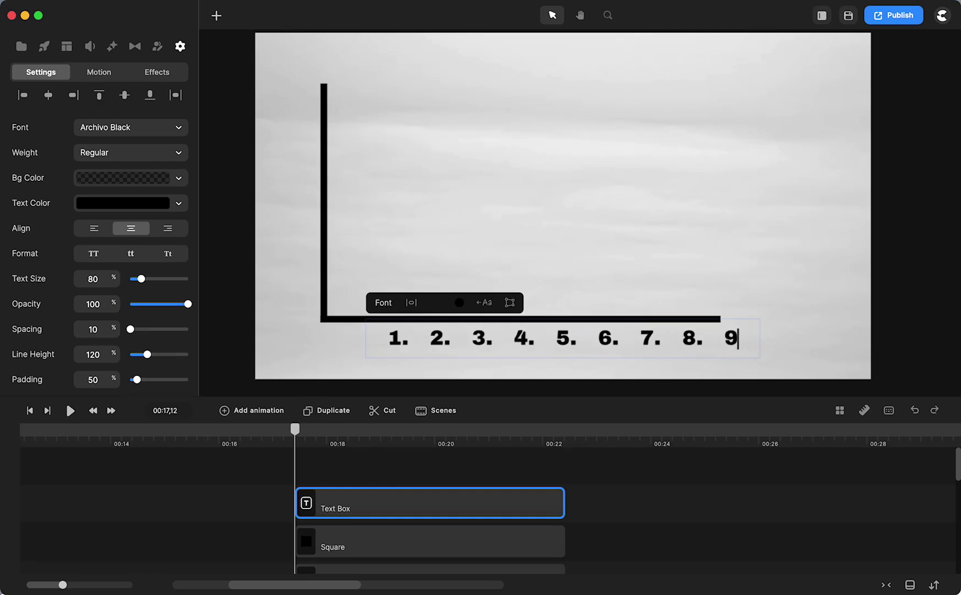
pyautogui.press('Return')
pyautogui.write('10')
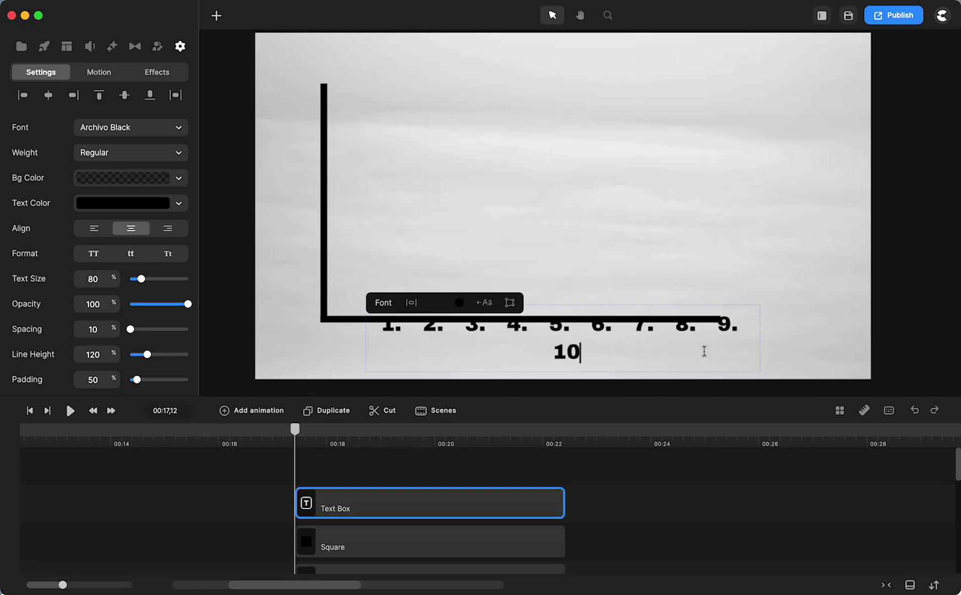
pyautogui.click(561, 353)
pyautogui.click(576, 337)
pyautogui.click(515, 343)
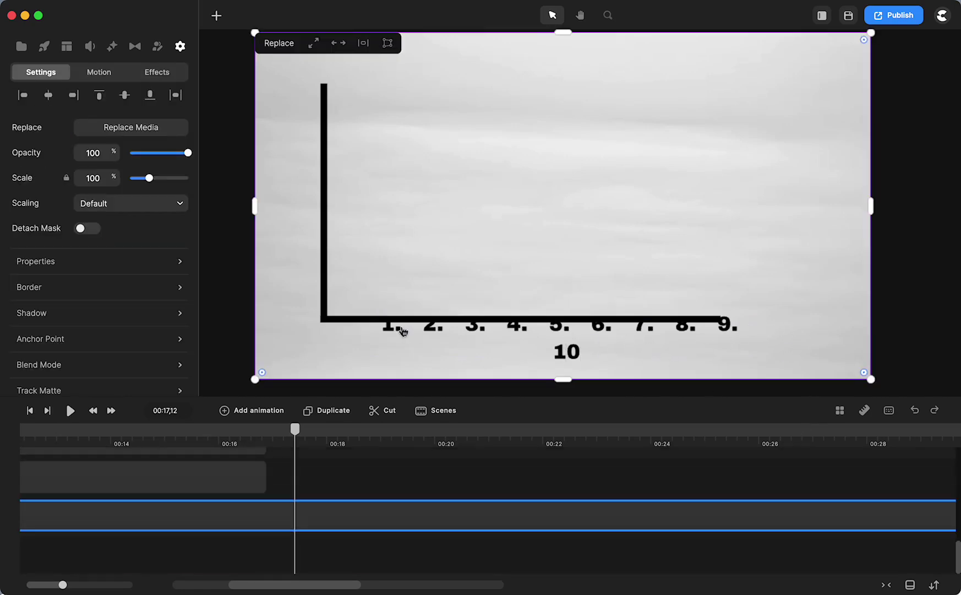
pyautogui.scroll(2, 298, 509)
pyautogui.rightClick(297, 497)
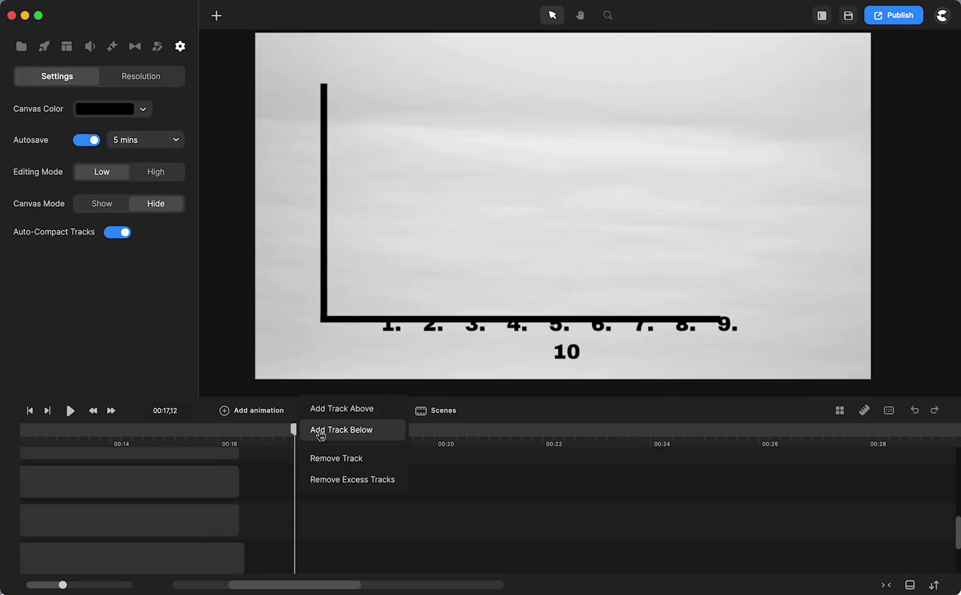
pyautogui.scroll(3, 469, 496)
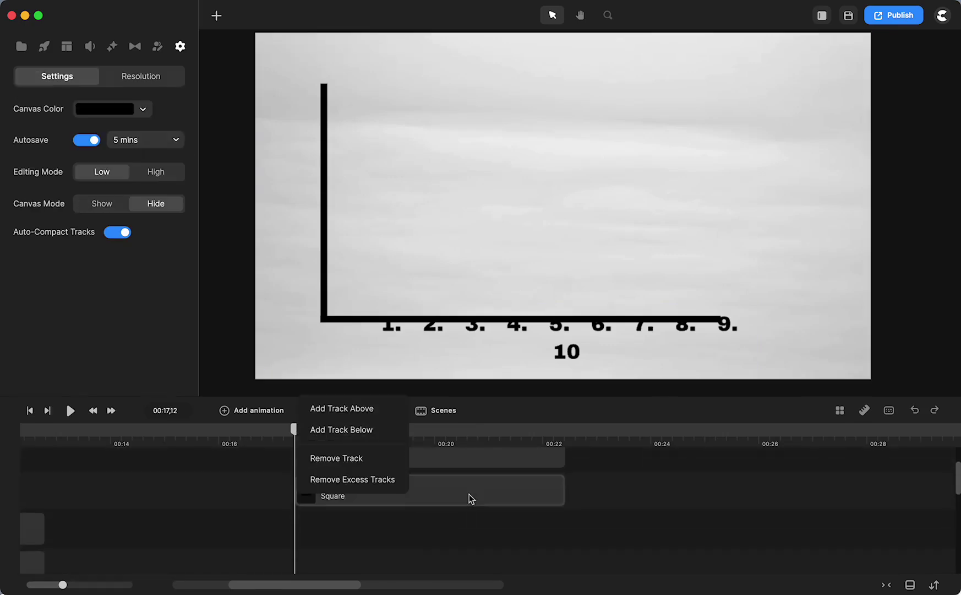
pyautogui.scroll(2, 470, 495)
pyautogui.click(465, 501)
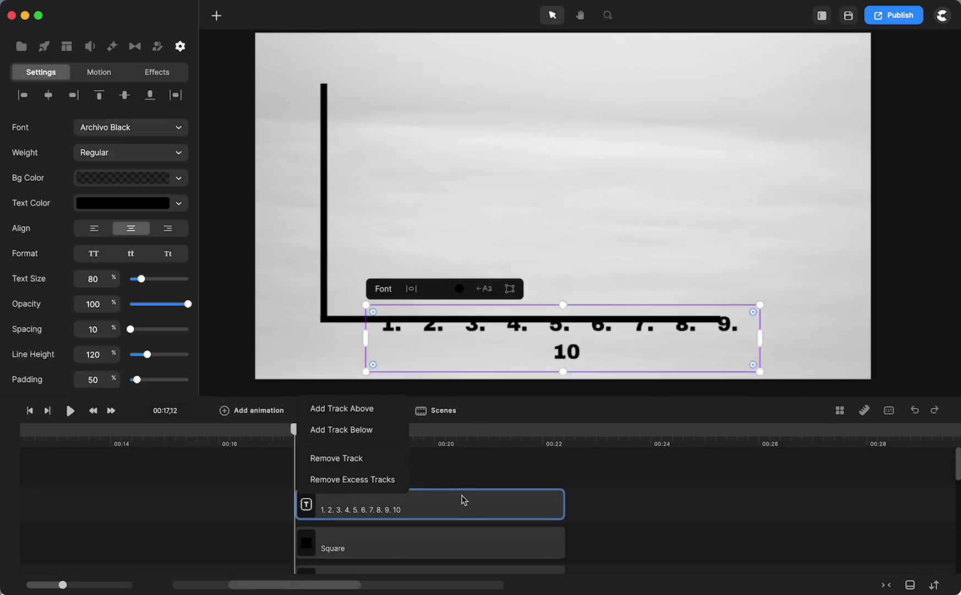
pyautogui.doubleClick(400, 336)
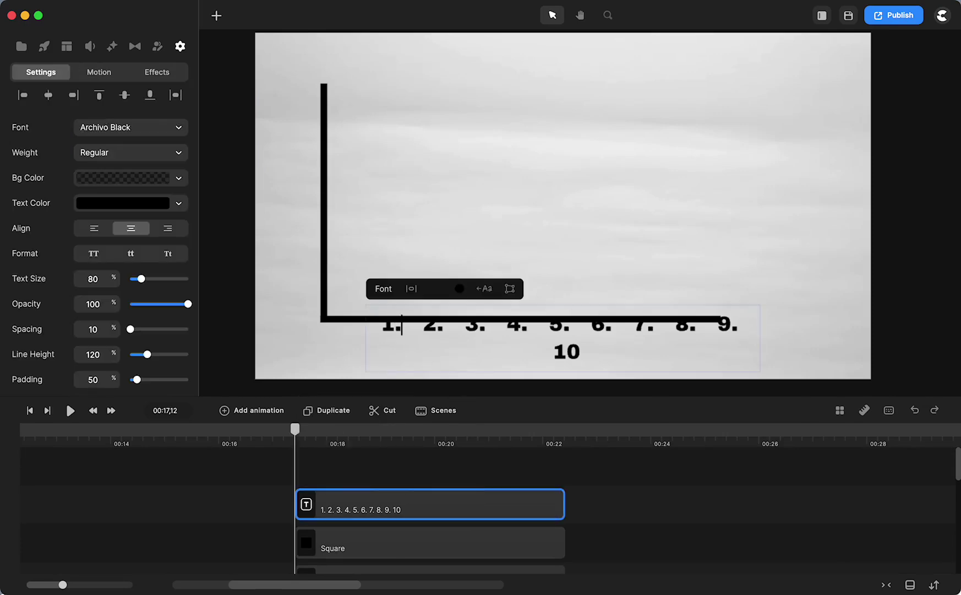
pyautogui.press('BackSpace')
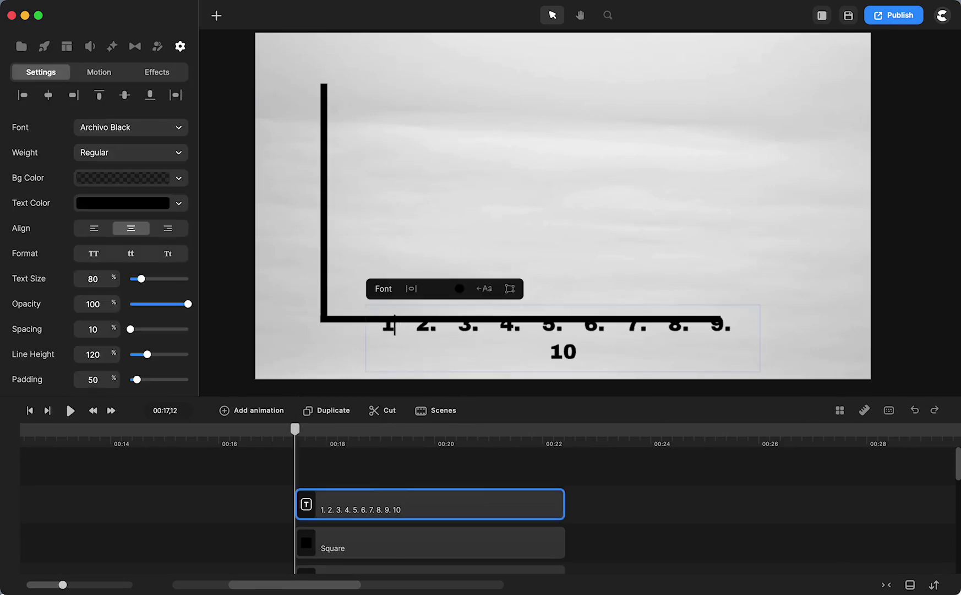
pyautogui.click(436, 325)
pyautogui.press('BackSpace')
pyautogui.click(476, 325)
pyautogui.press('BackSpace')
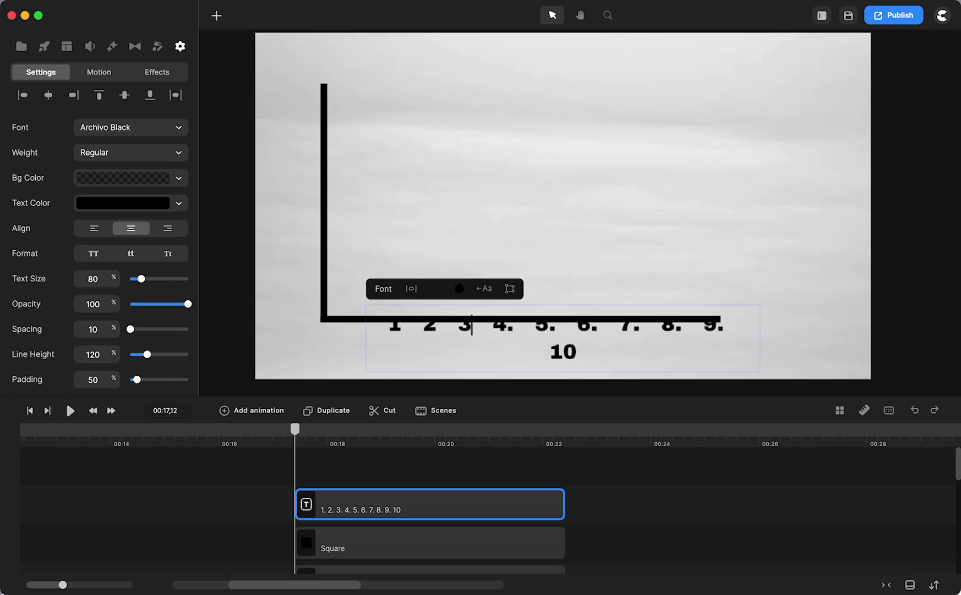
pyautogui.click(515, 325)
pyautogui.press('BackSpace')
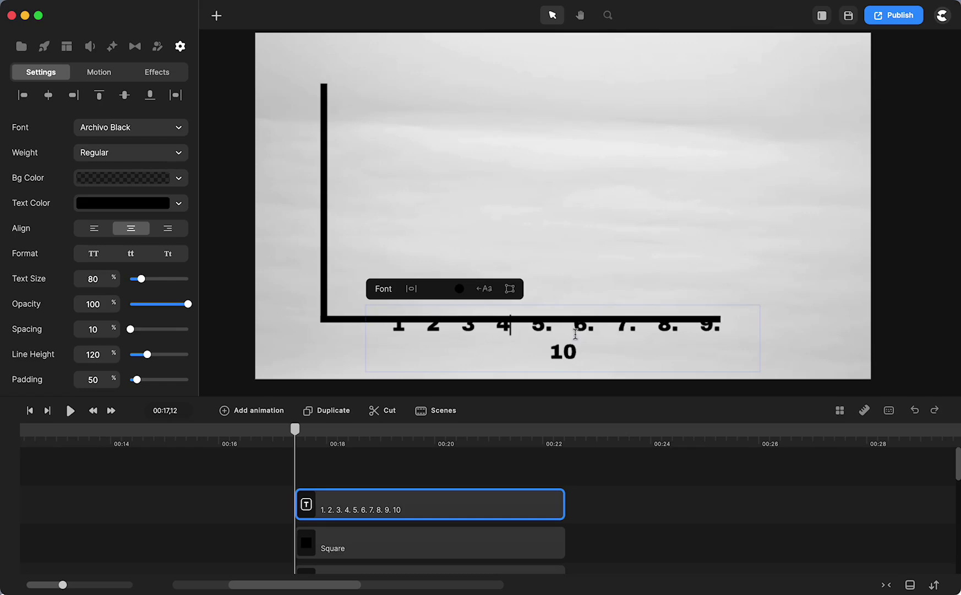
pyautogui.press('BackSpace')
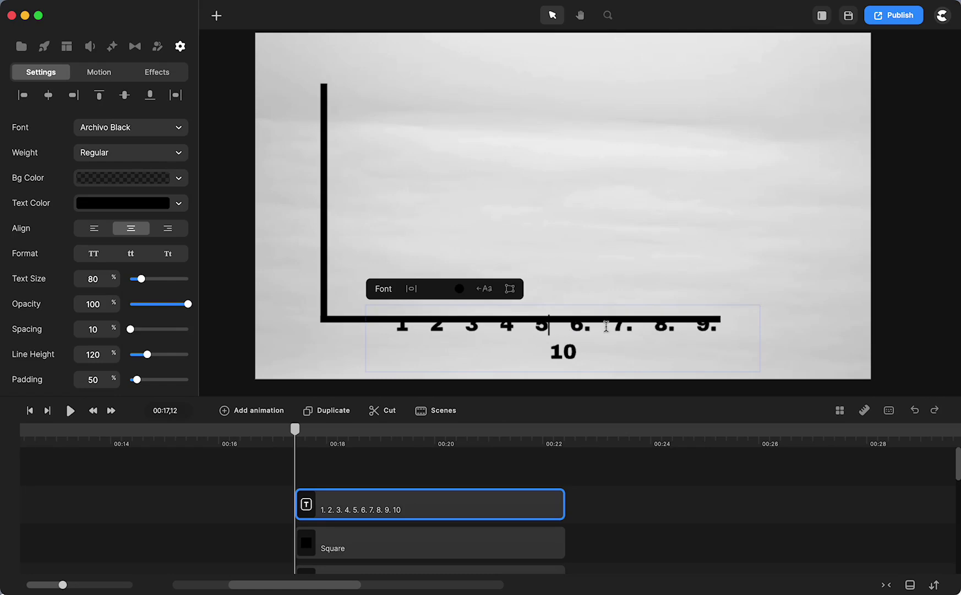
pyautogui.press('BackSpace')
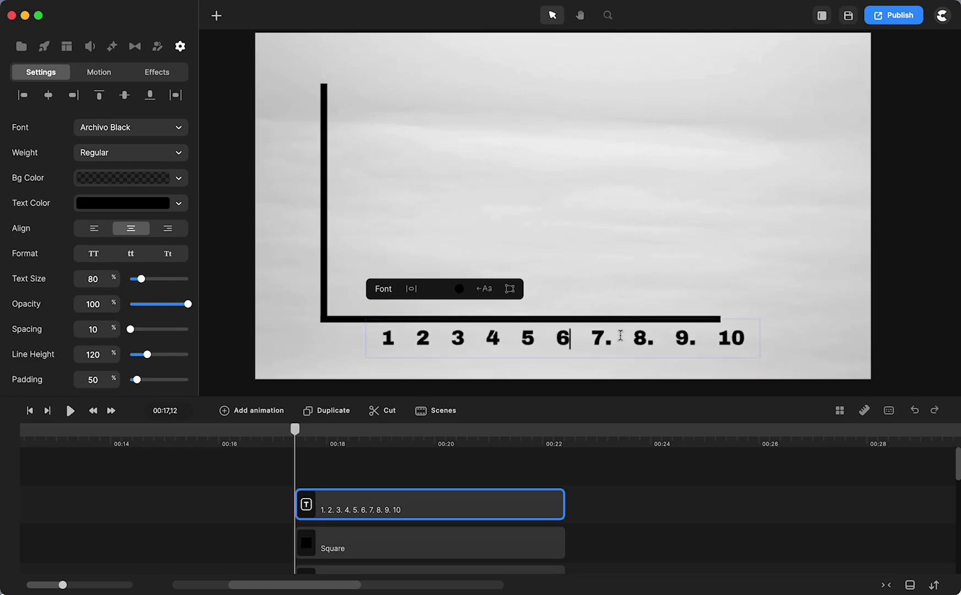
pyautogui.press('BackSpace')
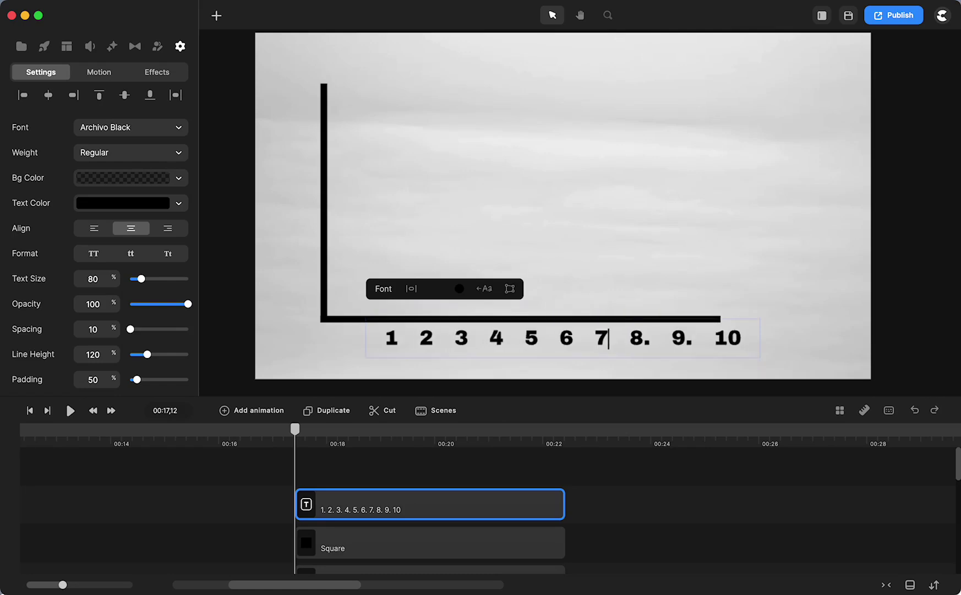
pyautogui.press('BackSpace')
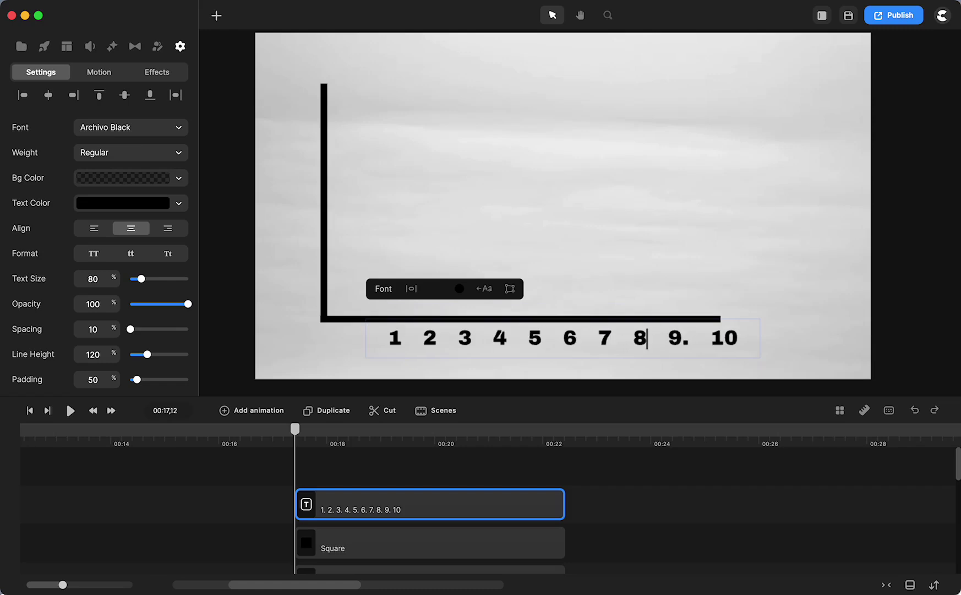
pyautogui.press('BackSpace')
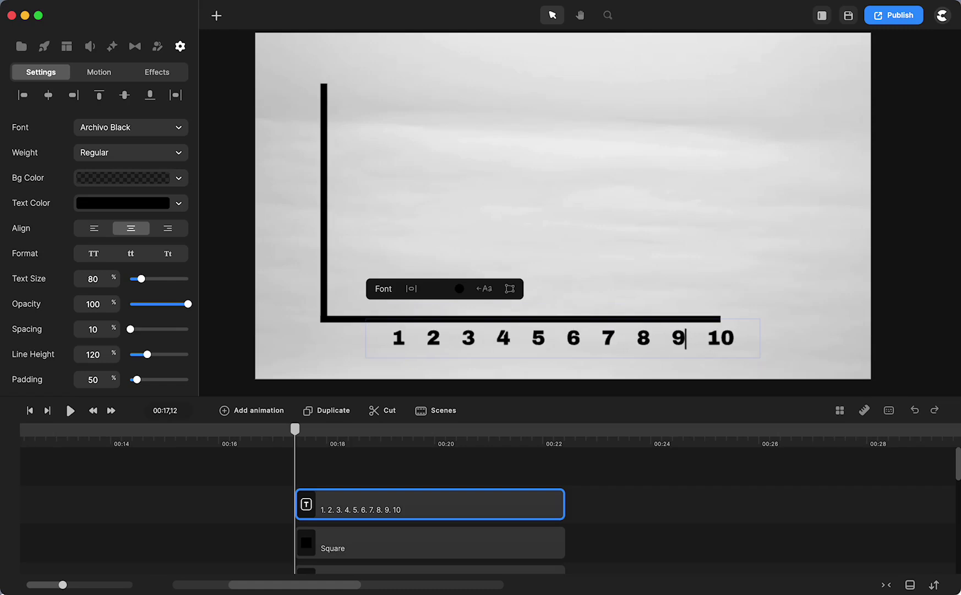
pyautogui.click(790, 322)
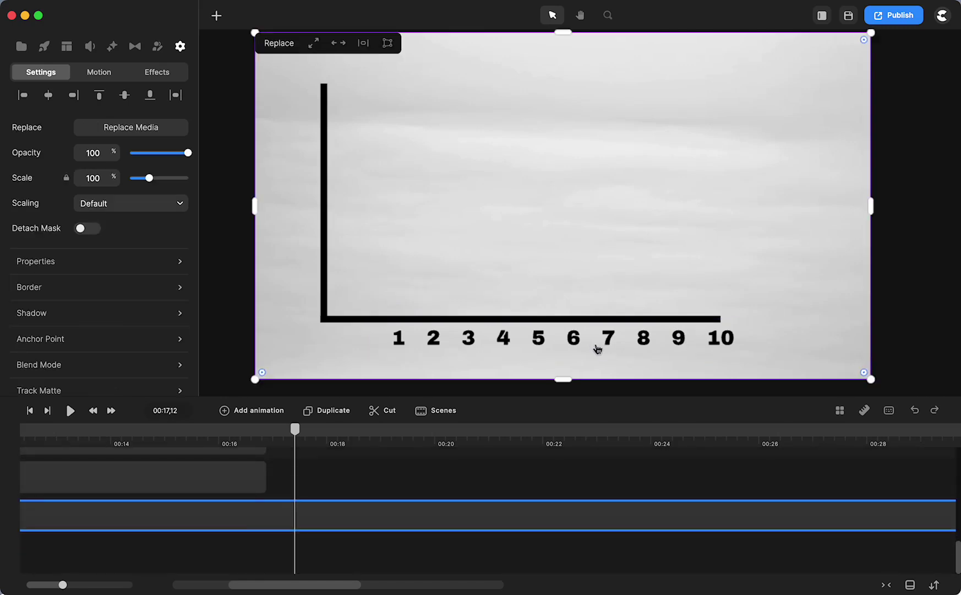
# Step: Move the number row to the vertical line, widen its gaps, and place it below the axis
pyautogui.click(595, 344)
pyautogui.moveTo(583, 340); pyautogui.dragTo(545, 339)
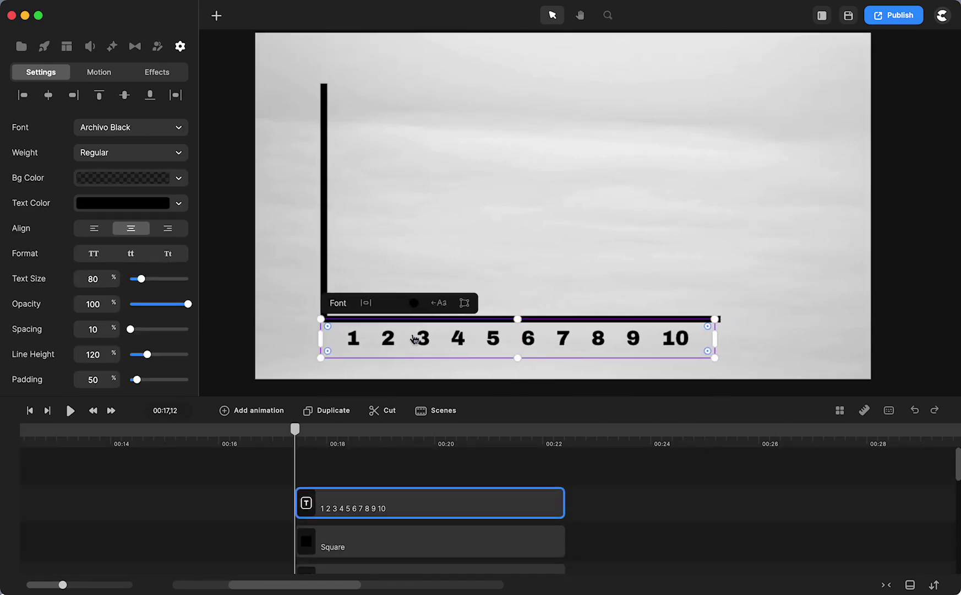
pyautogui.doubleClick(369, 343)
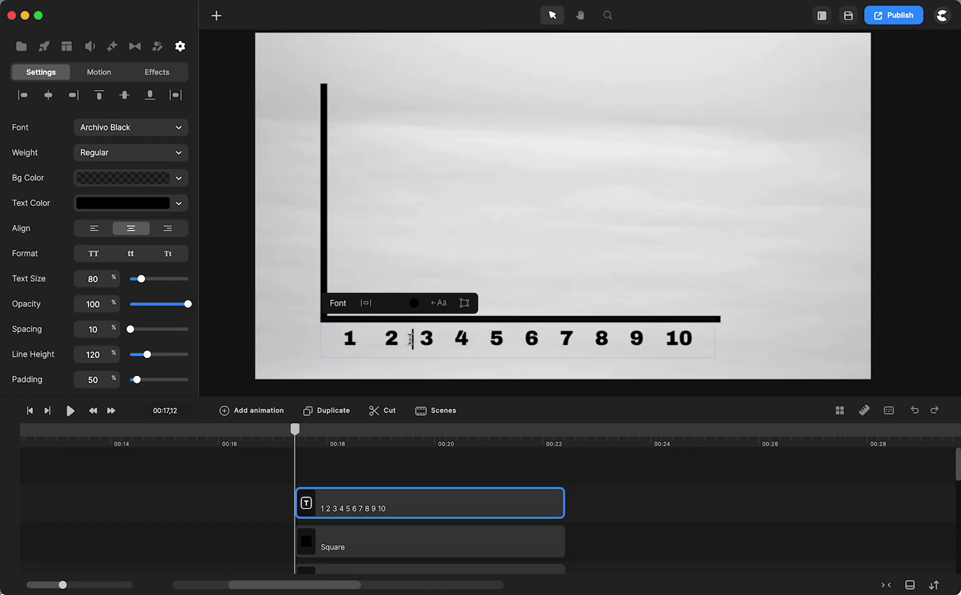
pyautogui.click(495, 338)
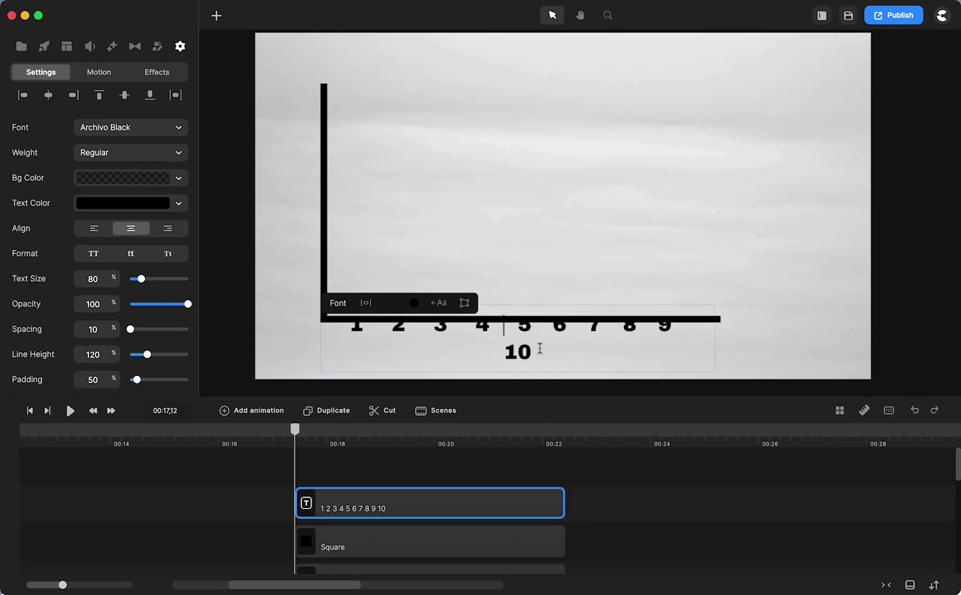
pyautogui.click(764, 344)
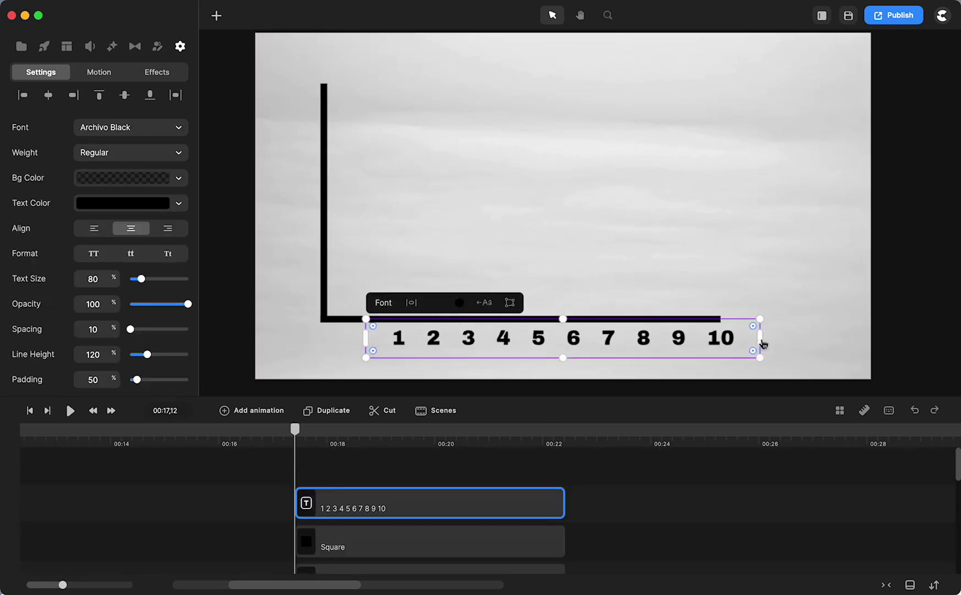
pyautogui.moveTo(596, 337); pyautogui.dragTo(554, 343)
# Step: Duplicate the number row, narrow it into a column left of the vertical axis, and type 100
pyautogui.press('super+d')
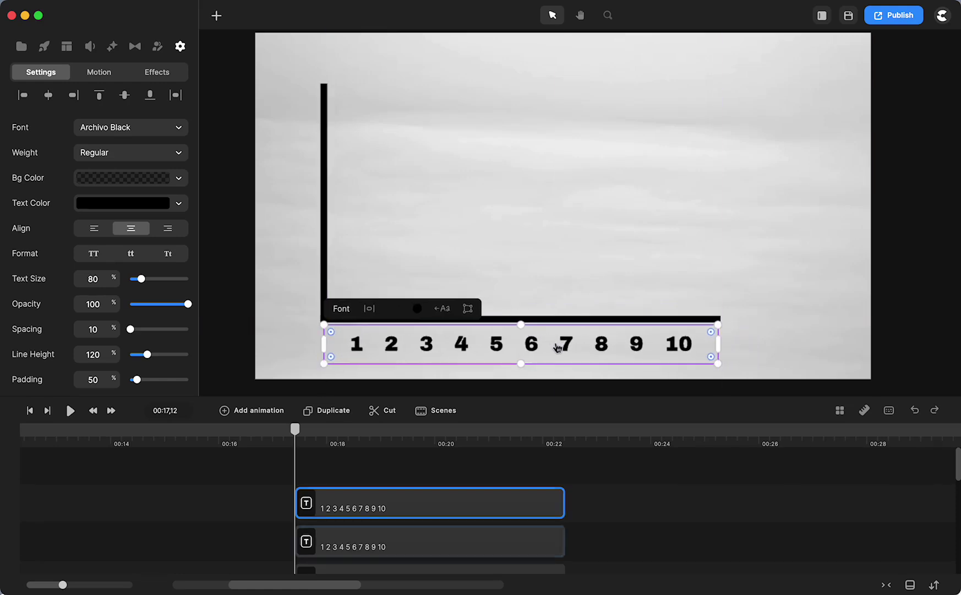
pyautogui.moveTo(552, 345); pyautogui.dragTo(494, 95)
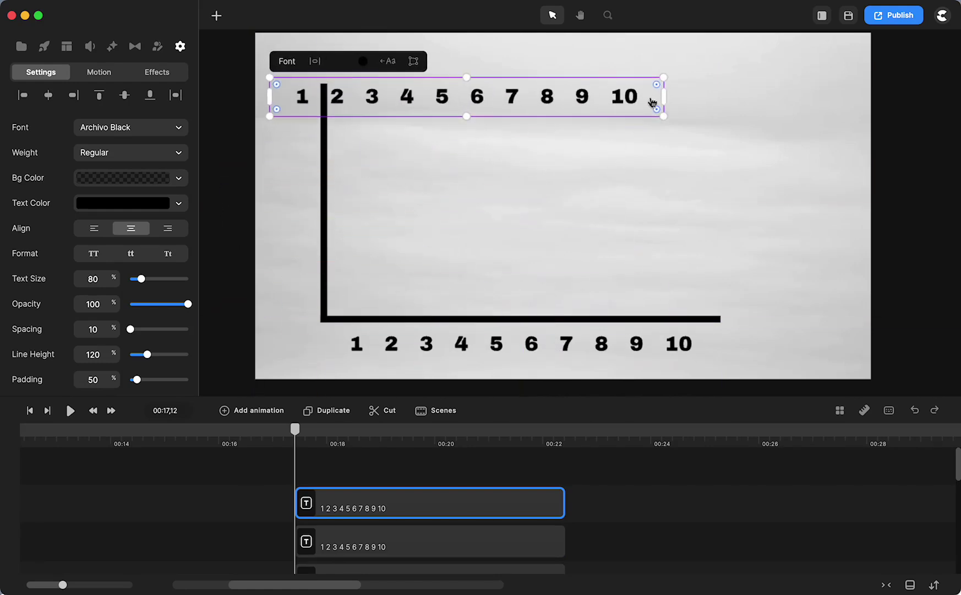
pyautogui.moveTo(665, 95); pyautogui.dragTo(328, 122)
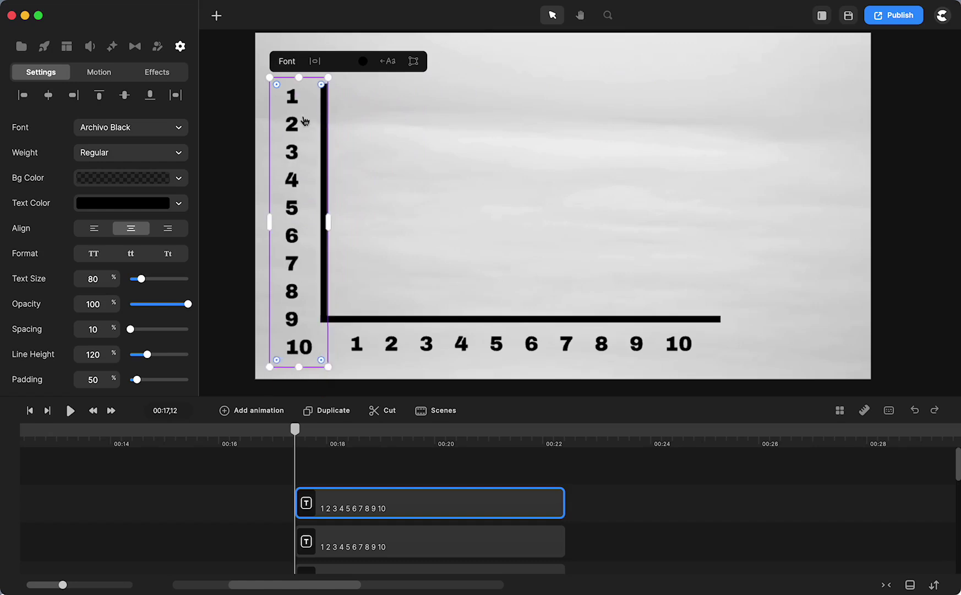
pyautogui.doubleClick(309, 346)
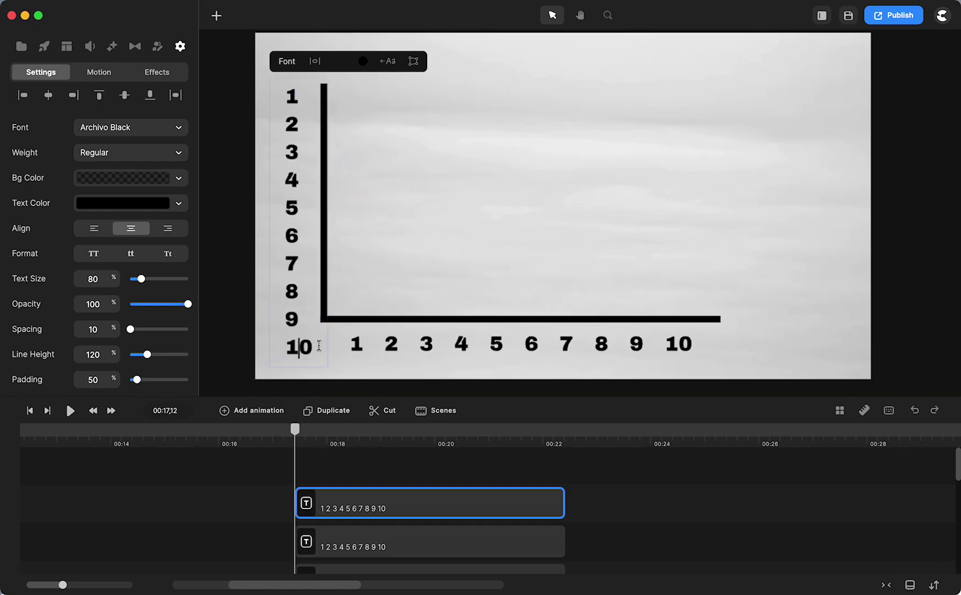
pyautogui.moveTo(310, 348); pyautogui.dragTo(273, 102)
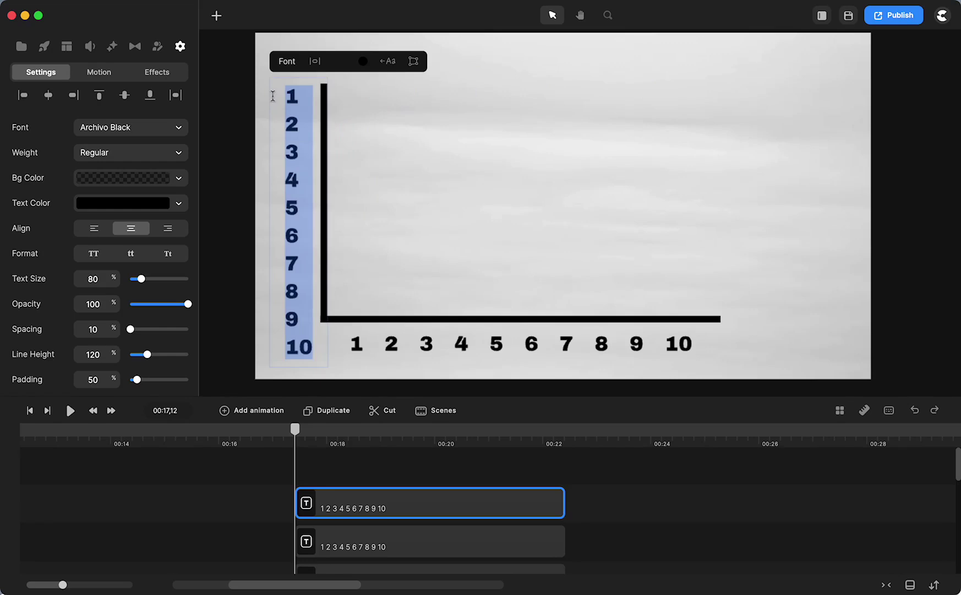
pyautogui.write('100')
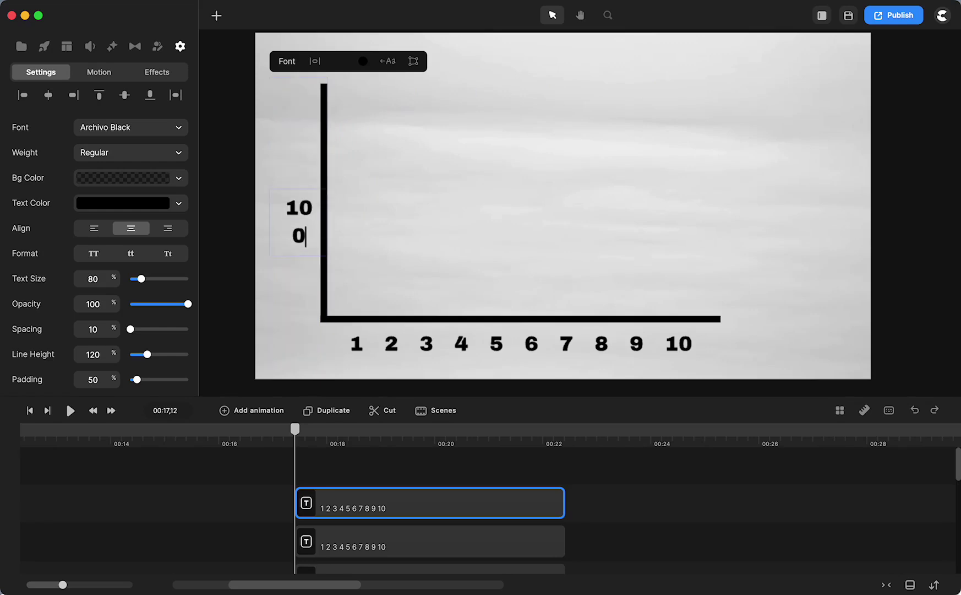
# Step: Resize the 100 label to fit one line with smaller text and move it to the top of the y-axis
pyautogui.click(349, 148)
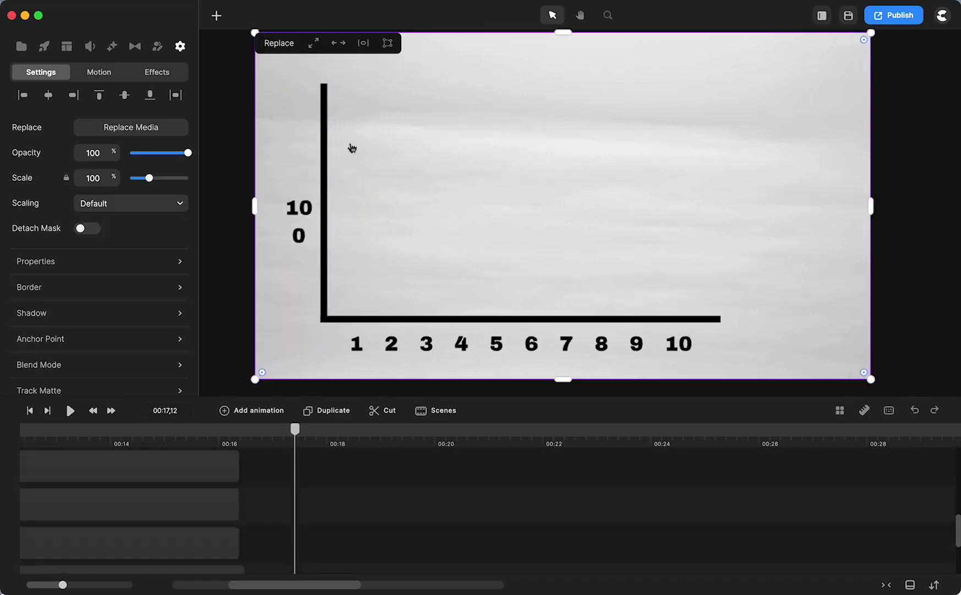
pyautogui.click(300, 216)
pyautogui.moveTo(330, 221); pyautogui.dragTo(293, 207)
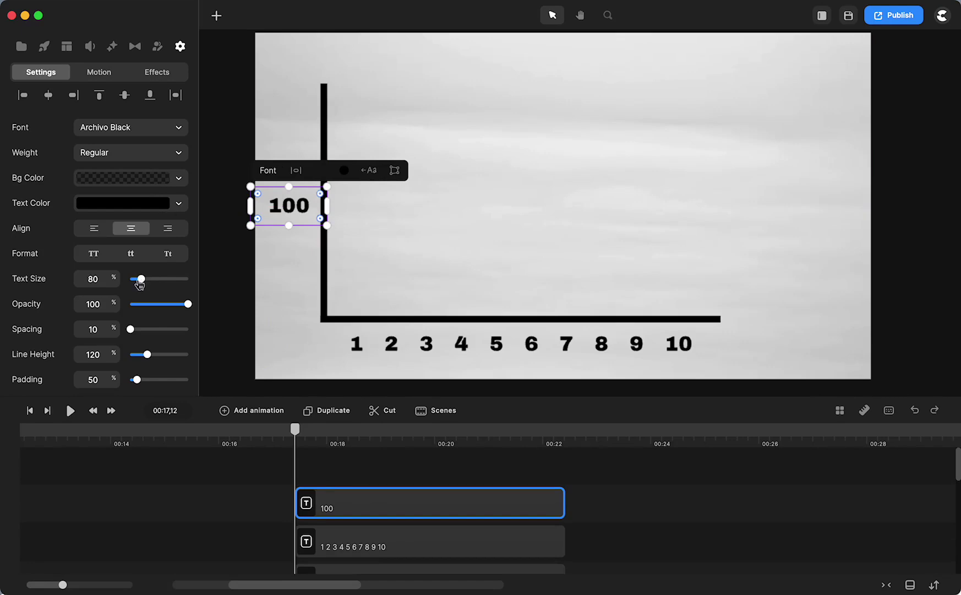
pyautogui.moveTo(141, 278); pyautogui.dragTo(136, 278)
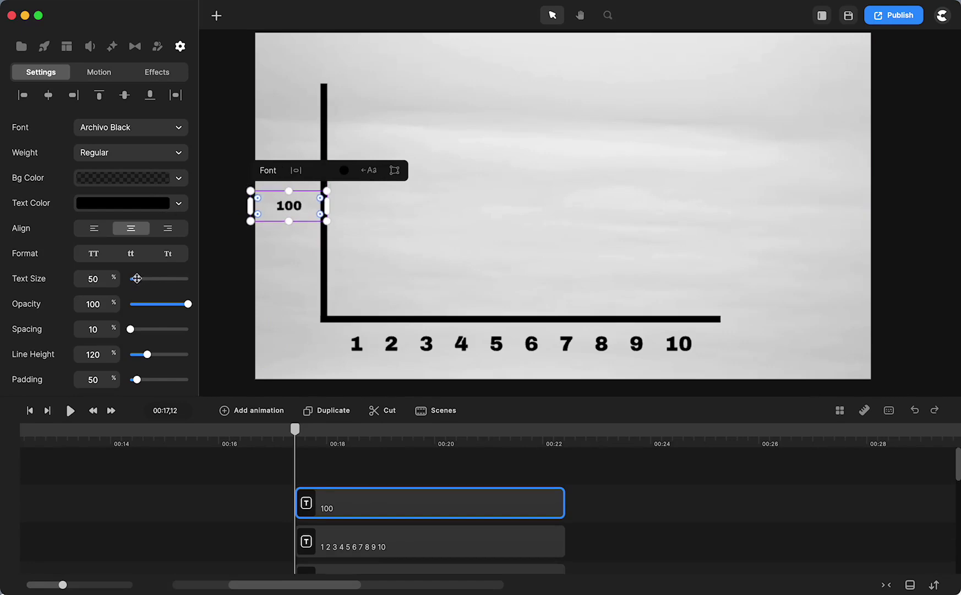
pyautogui.moveTo(292, 216); pyautogui.dragTo(294, 133)
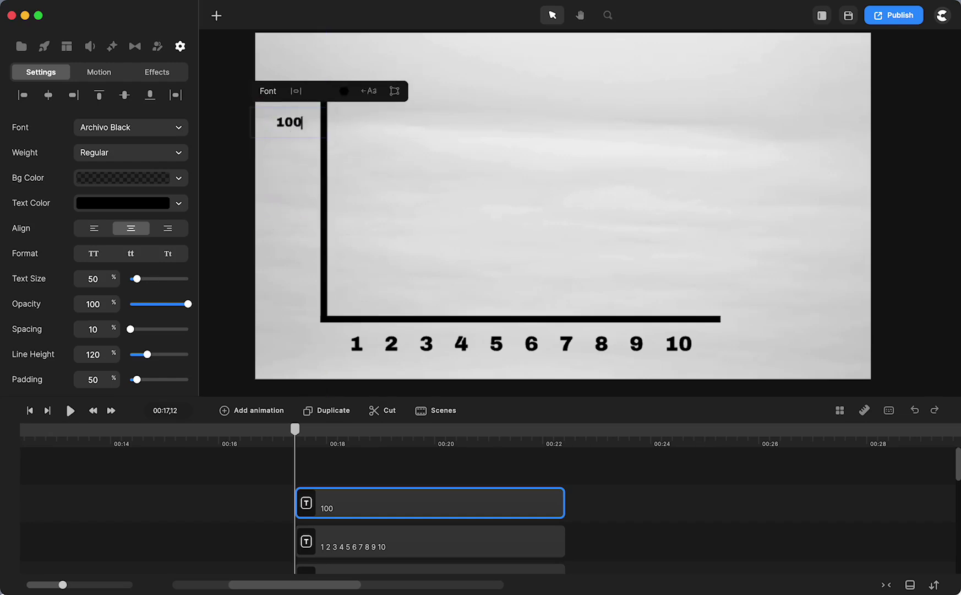
# Step: Add 75 and 50 lines to the axis number column and move it down beside the axis
pyautogui.press('BackSpace')
pyautogui.press('BackSpace')
pyautogui.press('BackSpace')
pyautogui.write('75')
pyautogui.press('Return')
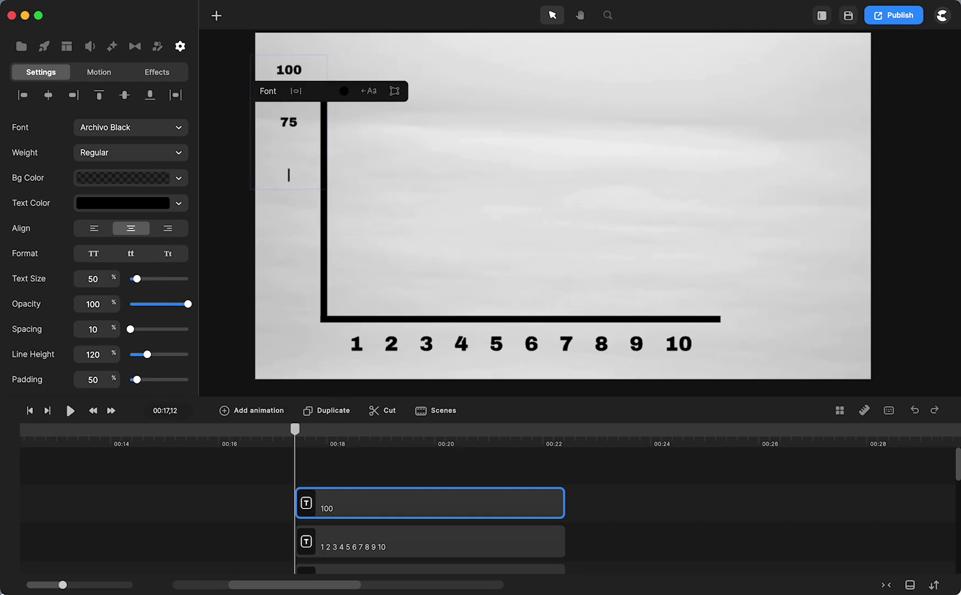
pyautogui.write('50')
pyautogui.press('Return')
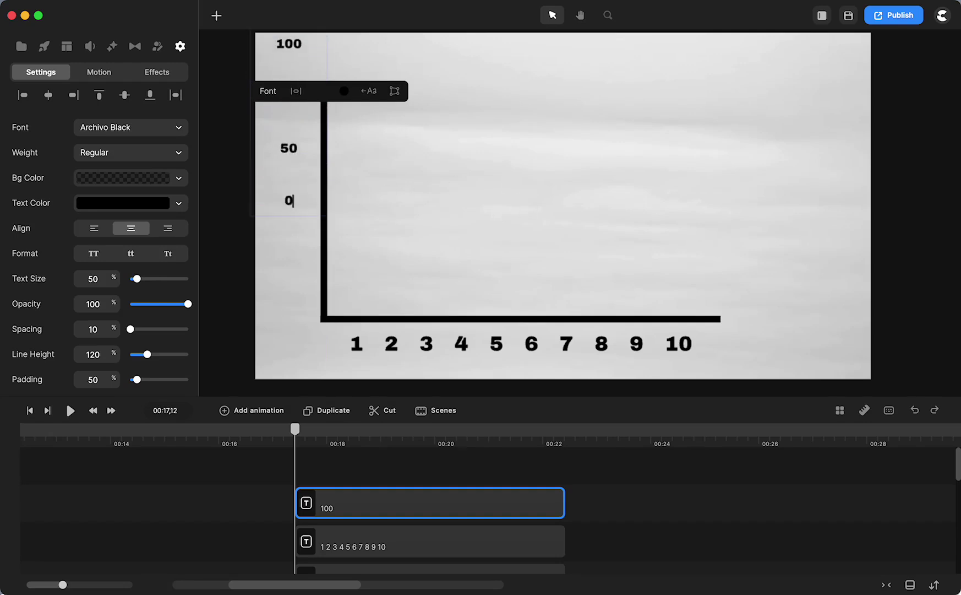
pyautogui.click(635, 264)
pyautogui.click(287, 94)
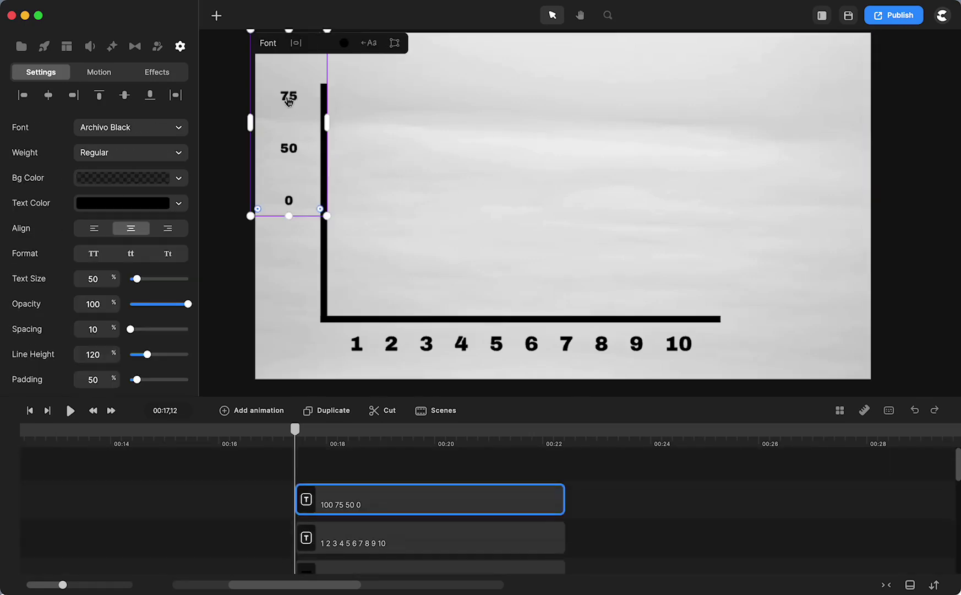
pyautogui.moveTo(286, 94); pyautogui.dragTo(297, 209)
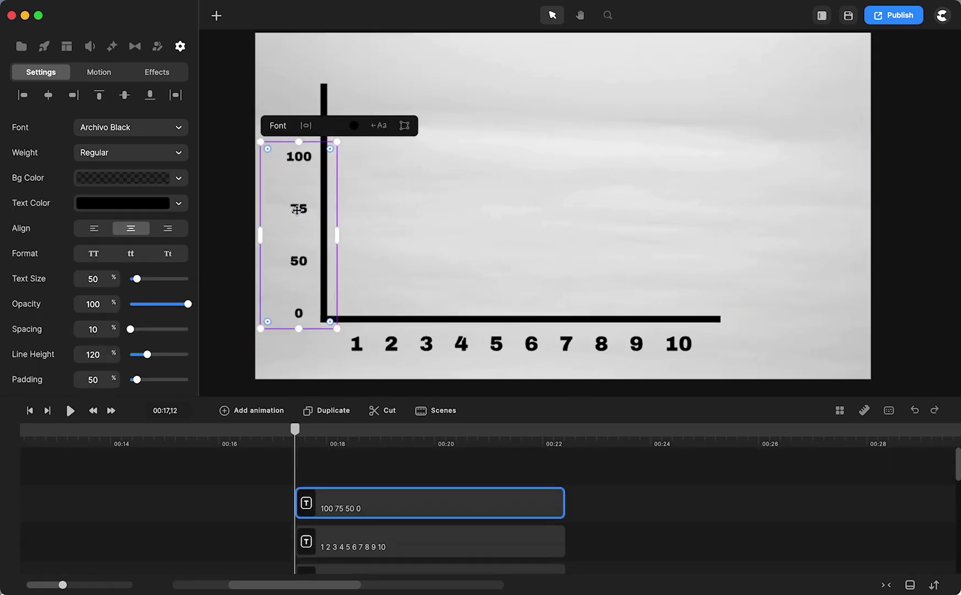
# Step: Space the 100, 75, 50, 0 labels evenly with blank lines and align the column beside the y-axis
pyautogui.doubleClick(300, 188)
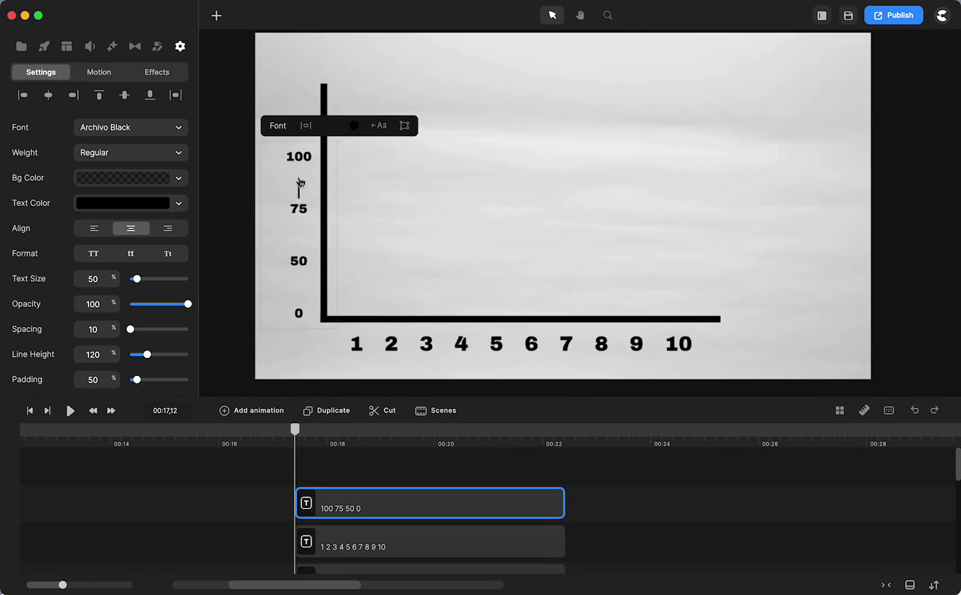
pyautogui.press('Return')
pyautogui.press('Return')
pyautogui.click(300, 259)
pyautogui.press('Return')
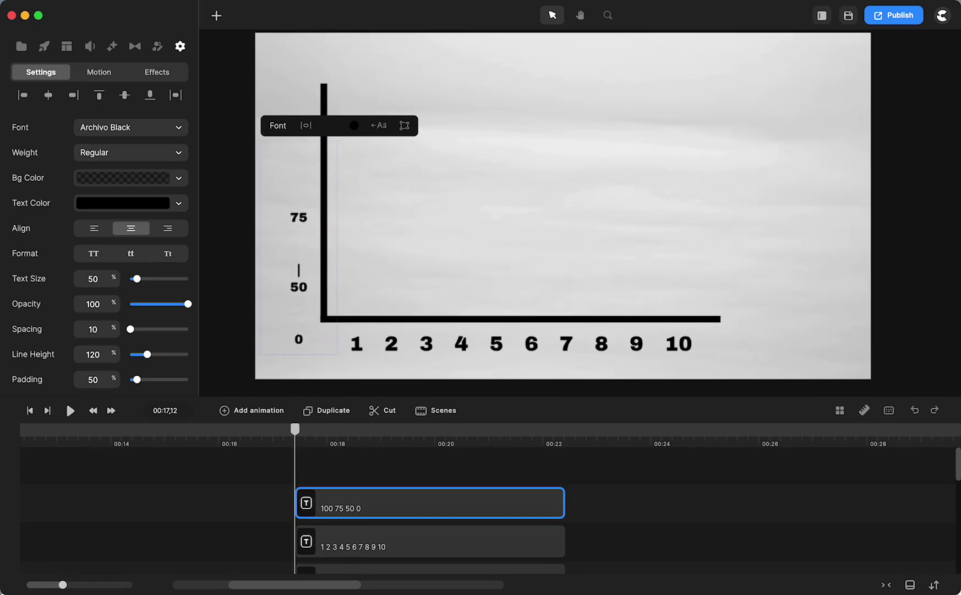
pyautogui.press('Return')
pyautogui.click(310, 324)
pyautogui.press('Return')
pyautogui.click(541, 232)
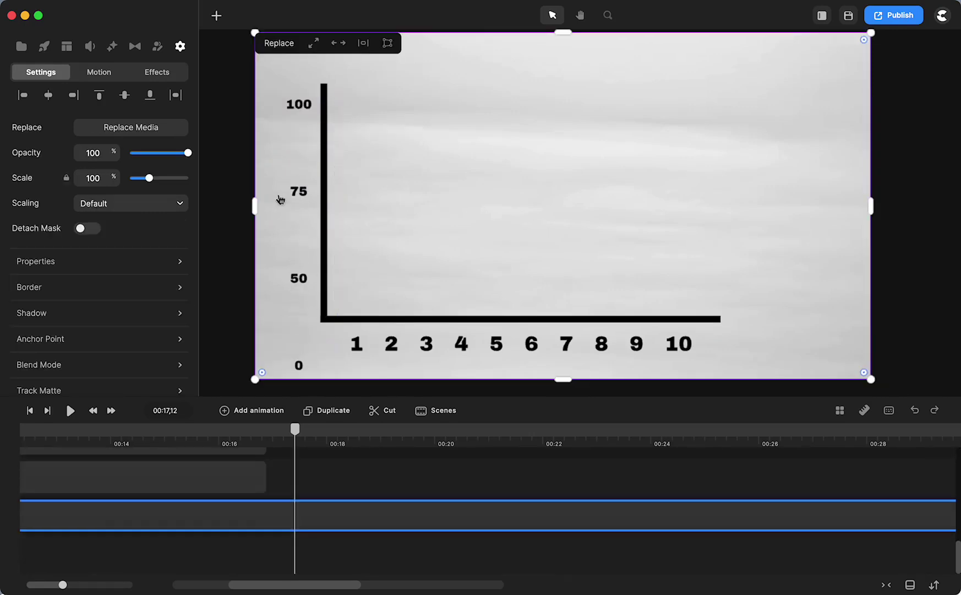
pyautogui.click(302, 209)
pyautogui.moveTo(296, 239); pyautogui.dragTo(297, 198)
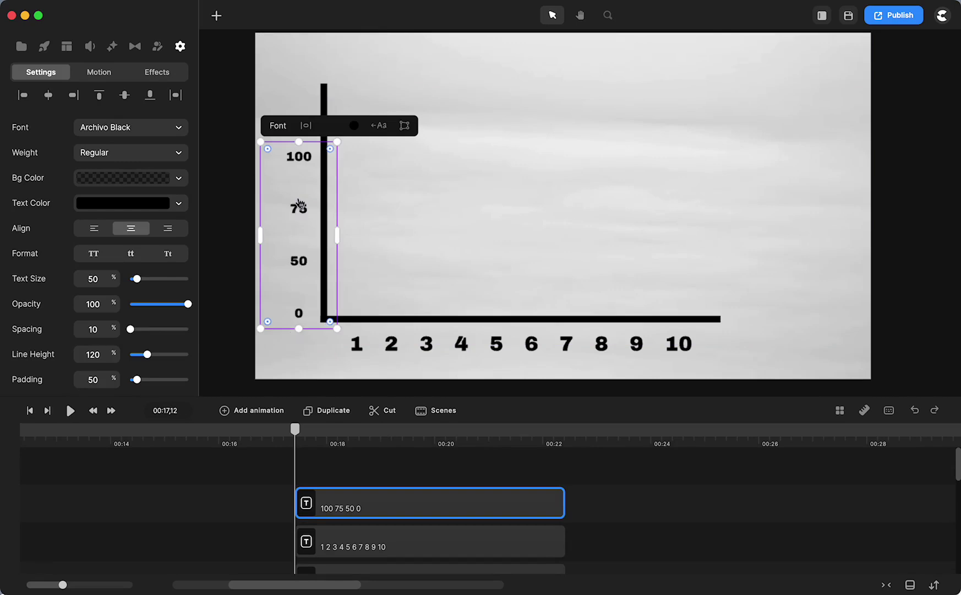
pyautogui.moveTo(299, 259); pyautogui.dragTo(300, 263)
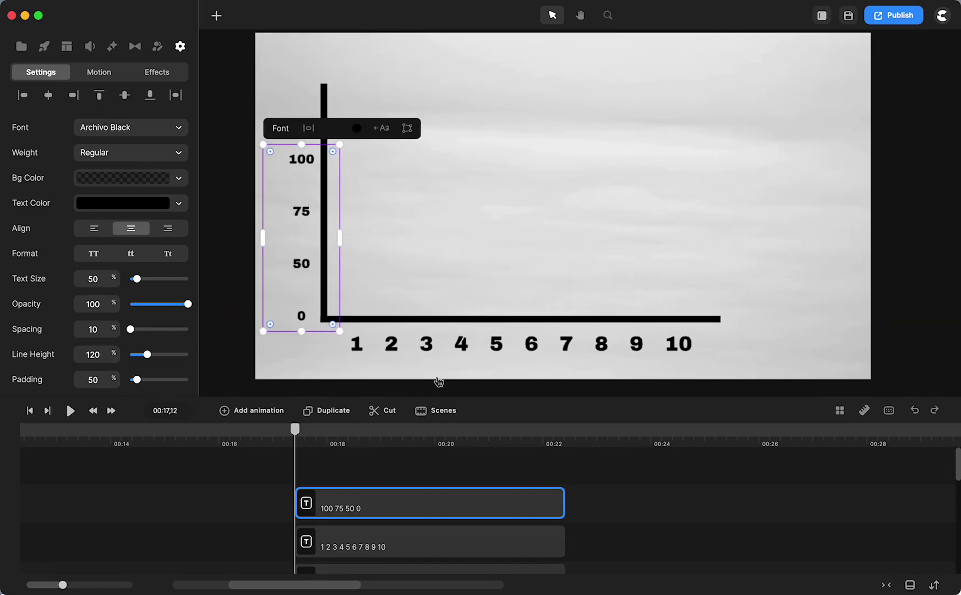
pyautogui.click(438, 350)
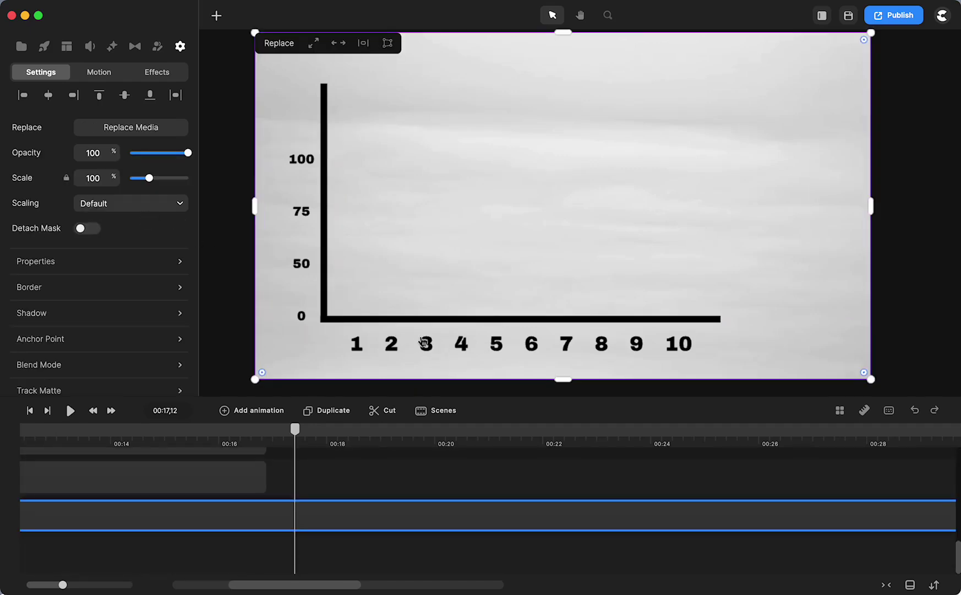
# Step: Shrink the 1–10 x-axis numbers to text size 55 and shift them left
pyautogui.scroll(5, 411, 480)
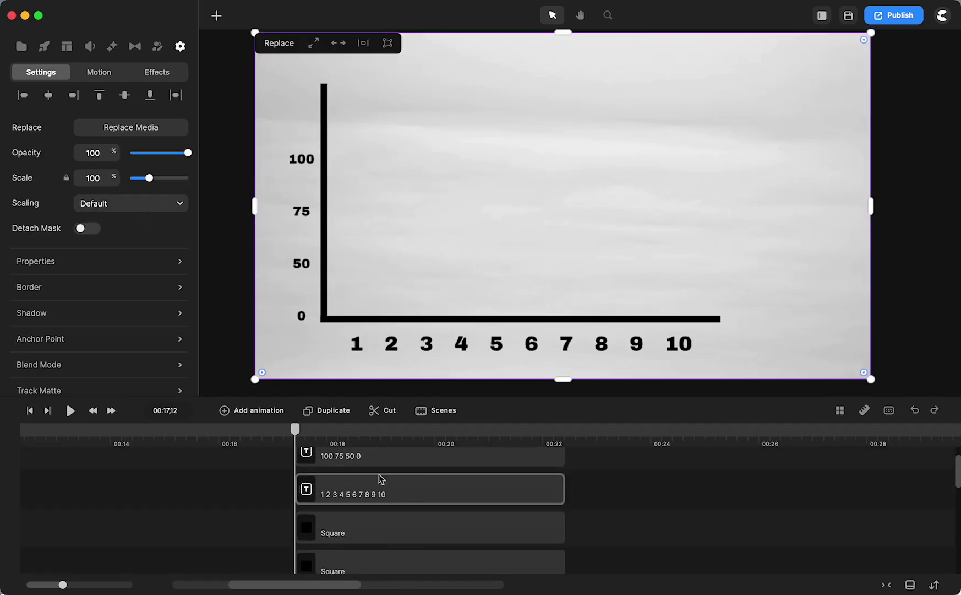
pyautogui.click(370, 492)
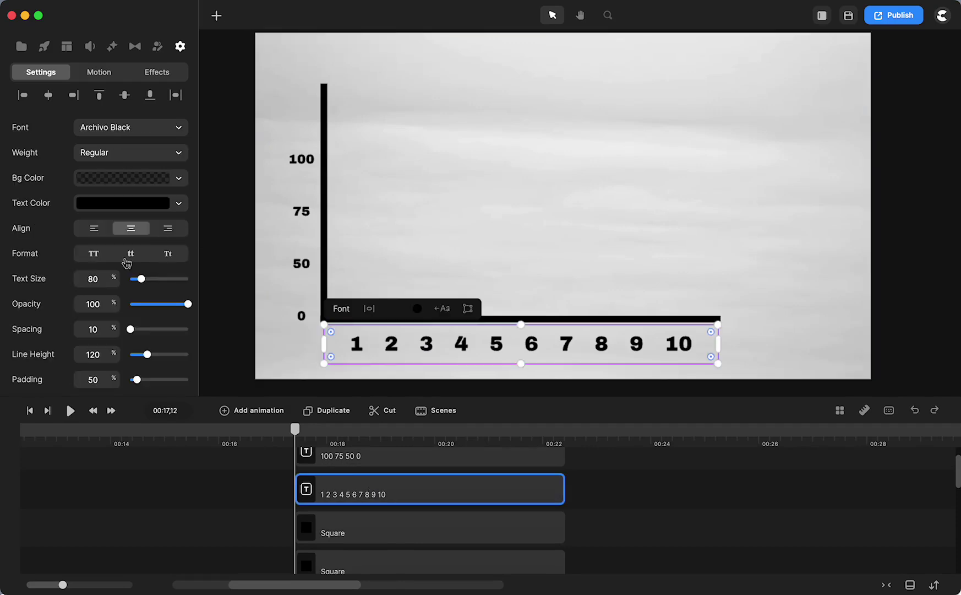
pyautogui.moveTo(142, 279); pyautogui.dragTo(137, 280)
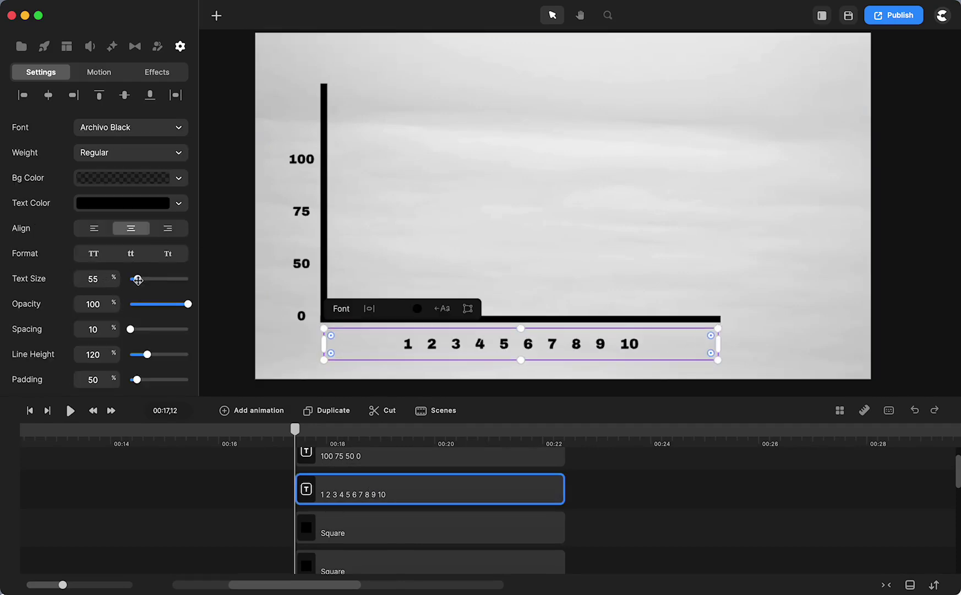
pyautogui.moveTo(542, 343); pyautogui.dragTo(496, 343)
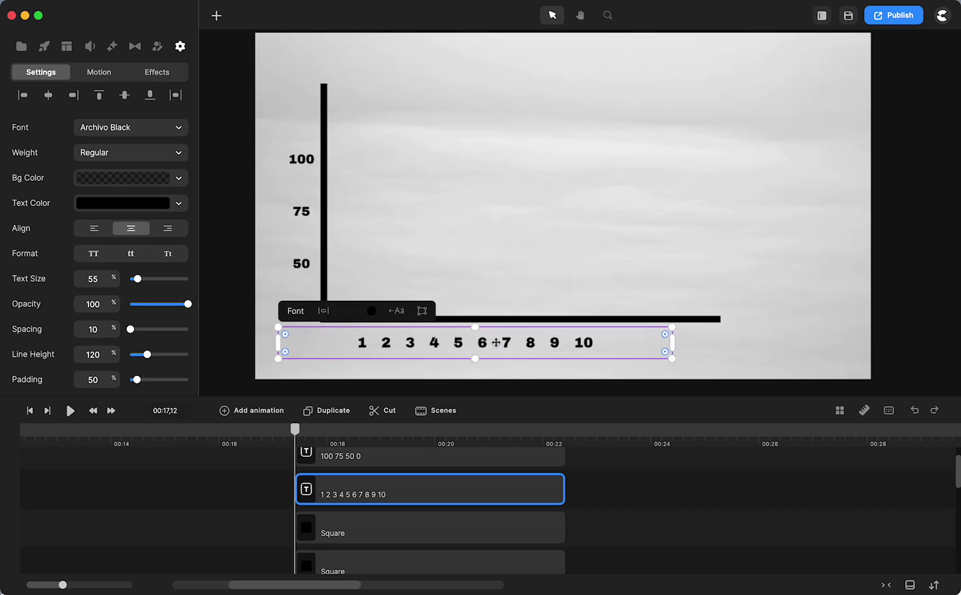
# Step: Add a new black text element reading 'session'
pyautogui.click(217, 16)
pyautogui.click(242, 52)
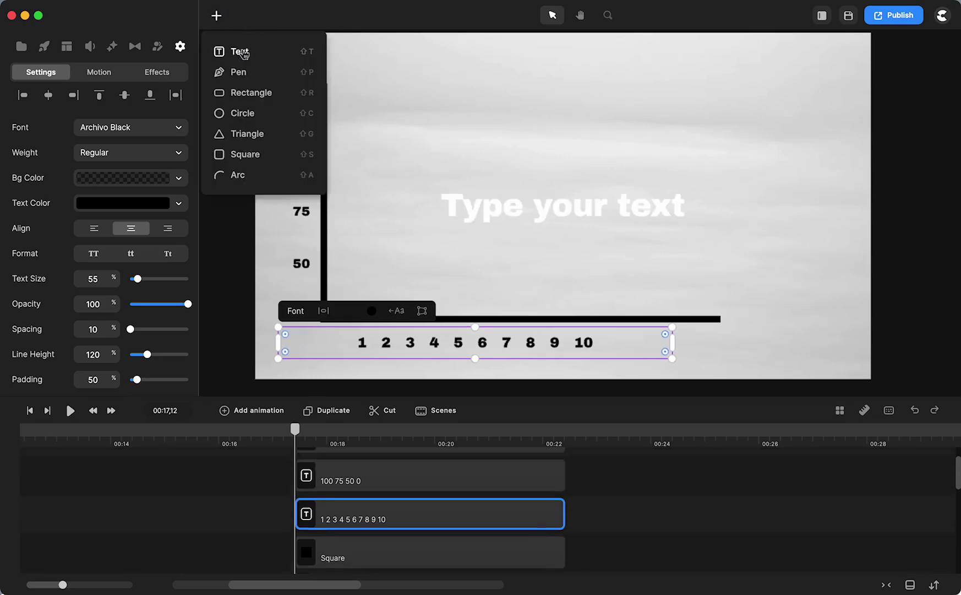
pyautogui.click(556, 209)
pyautogui.click(563, 168)
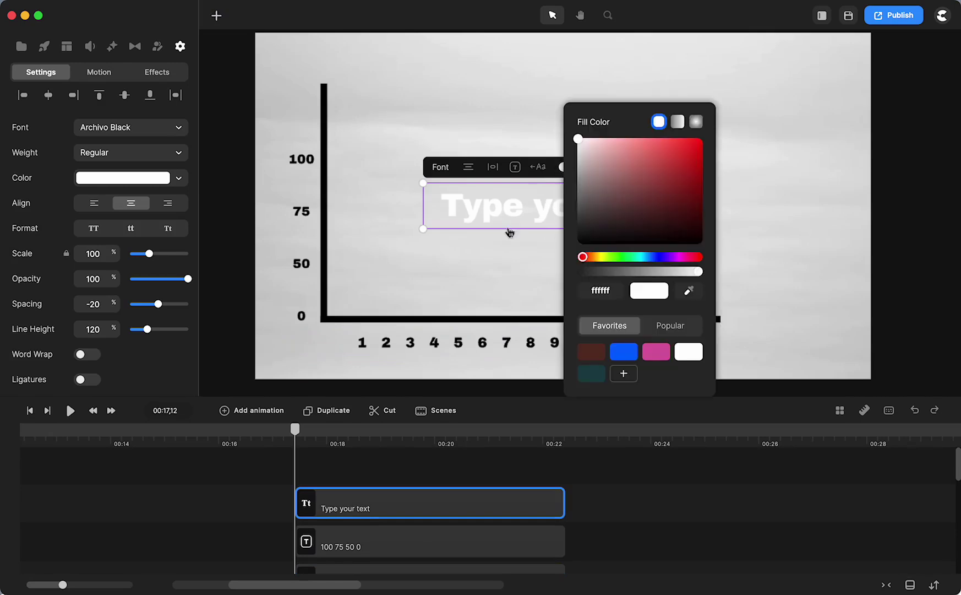
pyautogui.moveTo(594, 241); pyautogui.dragTo(578, 245)
pyautogui.doubleClick(508, 201)
pyautogui.write('s')
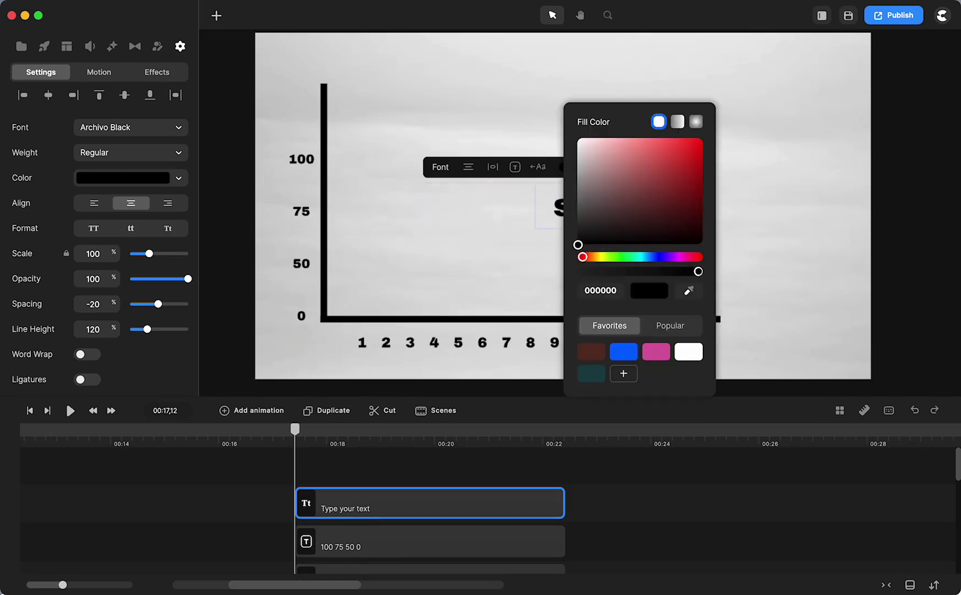
pyautogui.write('essi')
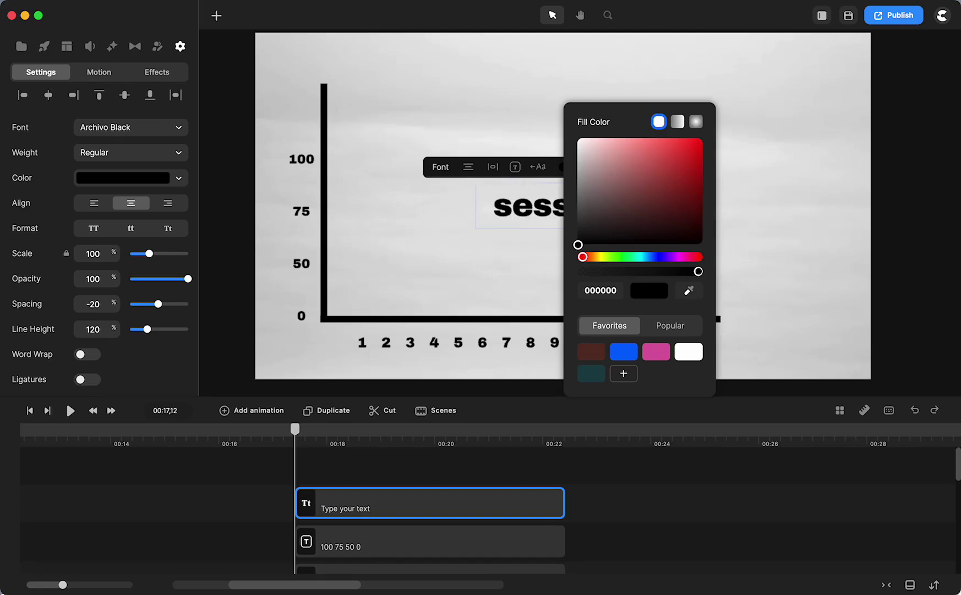
pyautogui.click(886, 279)
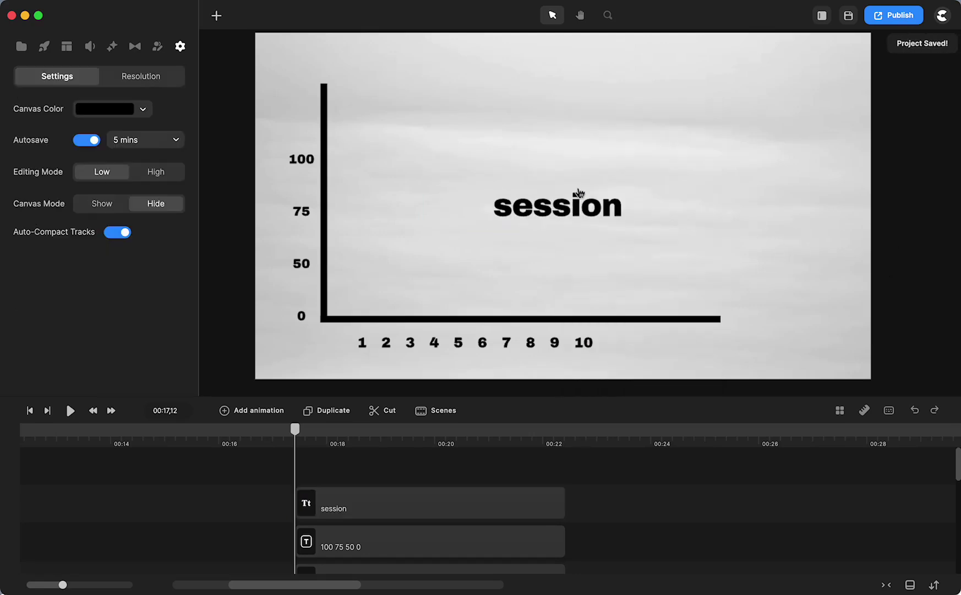
# Step: Scale the session label to 45%, rotate it vertical and place it beside the y-axis
pyautogui.click(558, 210)
pyautogui.moveTo(650, 180); pyautogui.dragTo(284, 244)
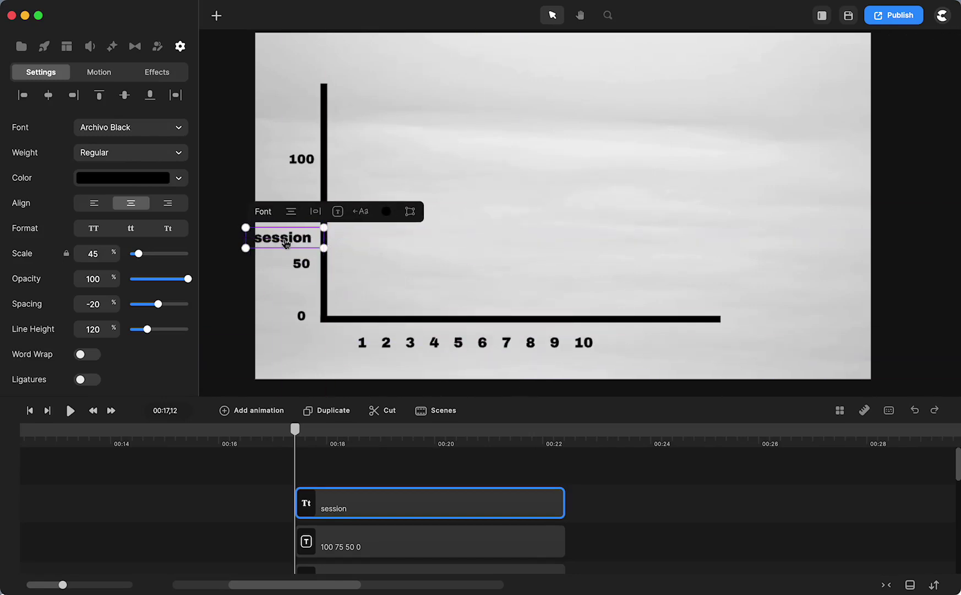
pyautogui.click(332, 266)
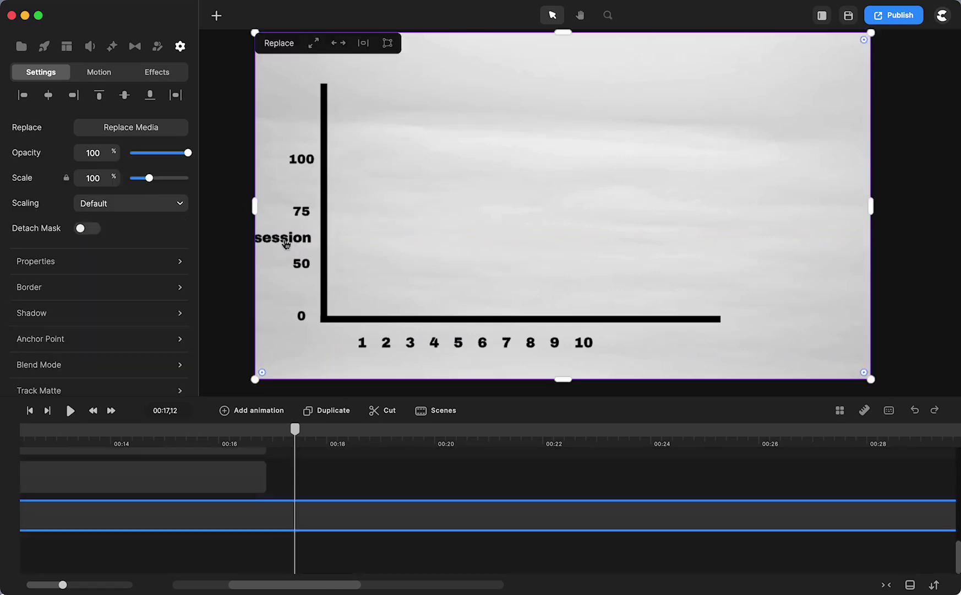
pyautogui.click(286, 244)
pyautogui.moveTo(330, 257); pyautogui.dragTo(309, 190)
pyautogui.moveTo(285, 239); pyautogui.dragTo(274, 237)
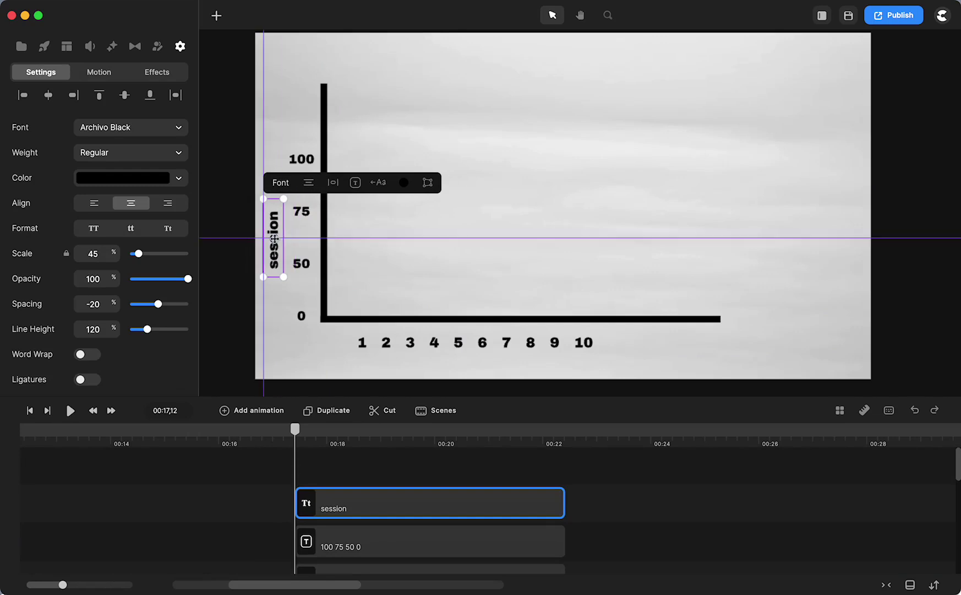
# Step: Move the five right-hand clips, including the Square clips, later in the timeline
pyautogui.hscroll(-5, 263, 473)
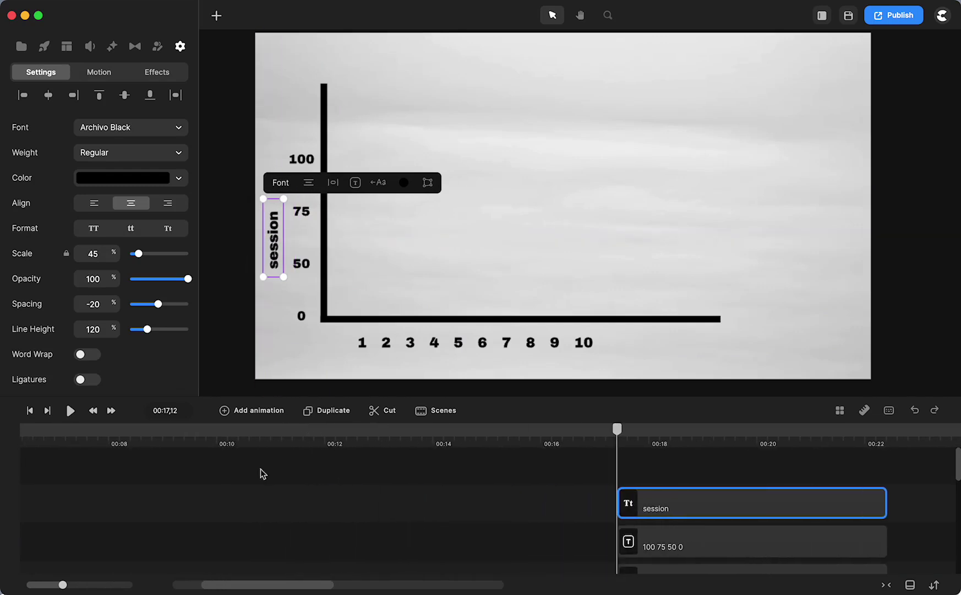
pyautogui.click(282, 436)
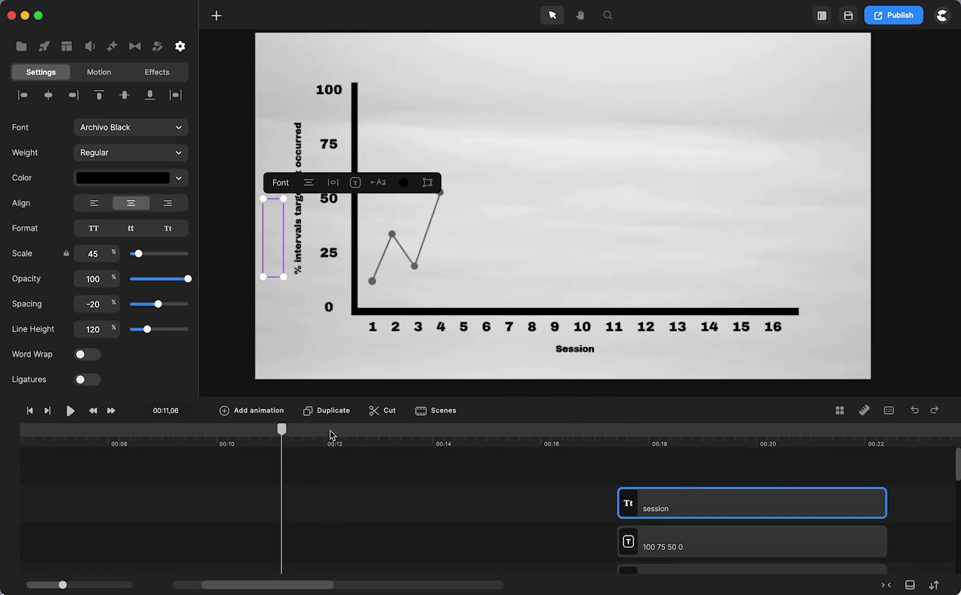
pyautogui.moveTo(331, 434); pyautogui.dragTo(557, 451)
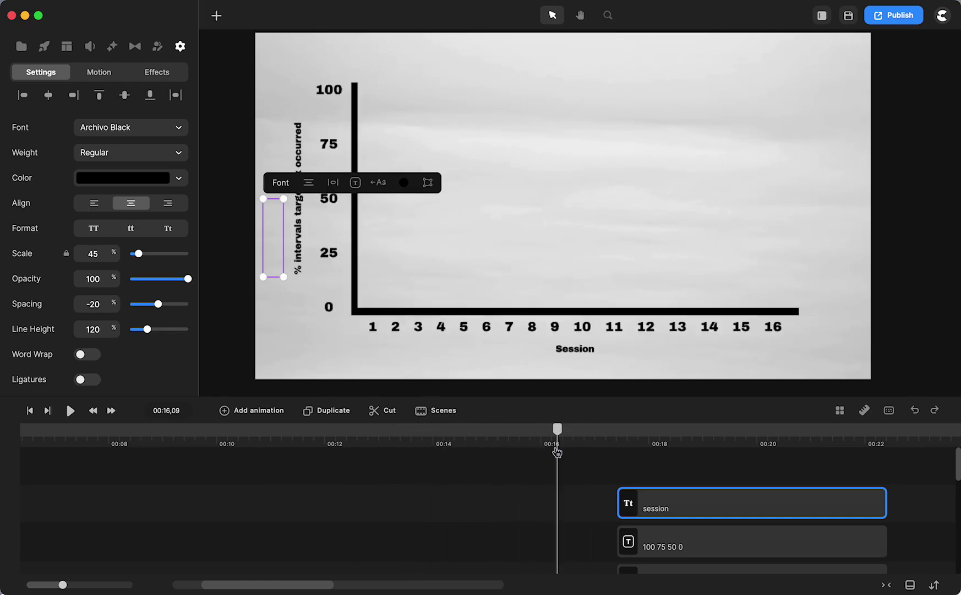
pyautogui.scroll(-3, 607, 489)
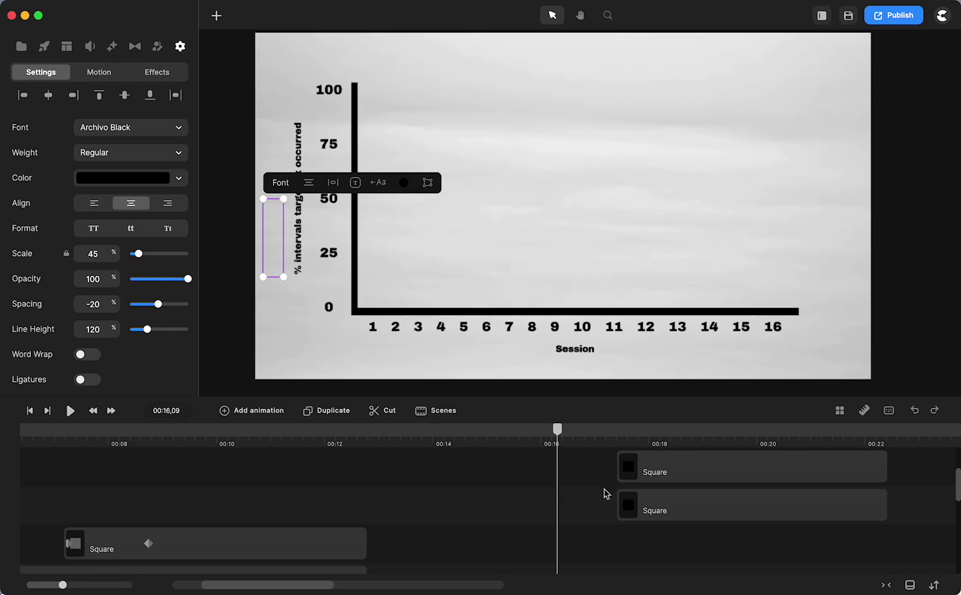
pyautogui.click(707, 505)
pyautogui.keyDown('shift'); pyautogui.click(708, 457); pyautogui.keyUp('shift')
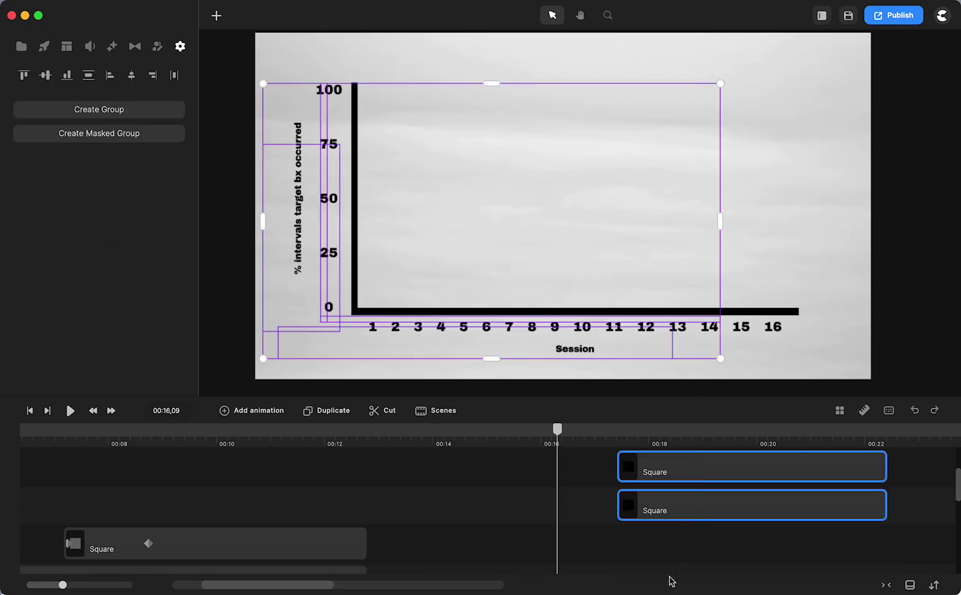
pyautogui.rightClick(667, 490)
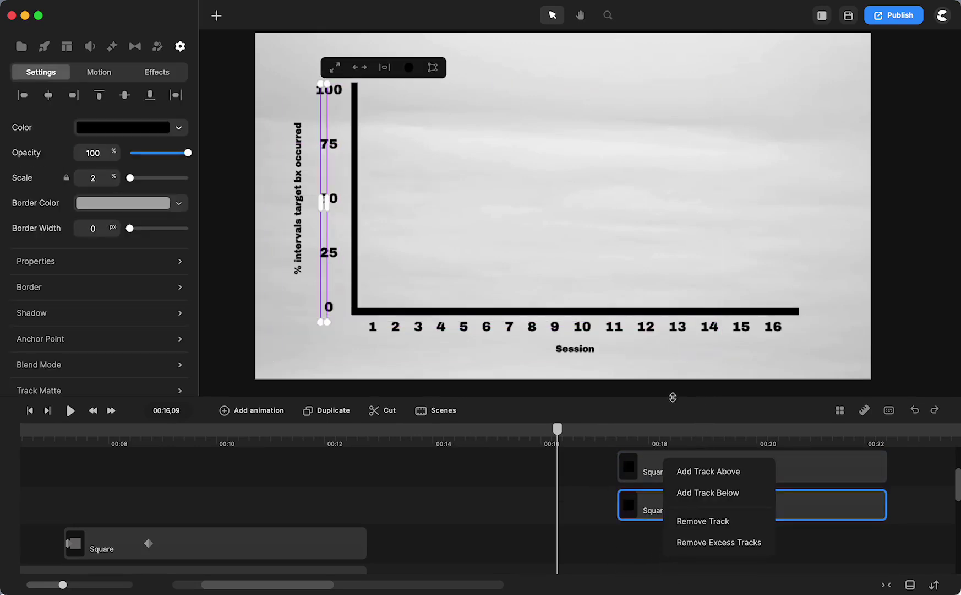
pyautogui.moveTo(672, 397); pyautogui.dragTo(675, 254)
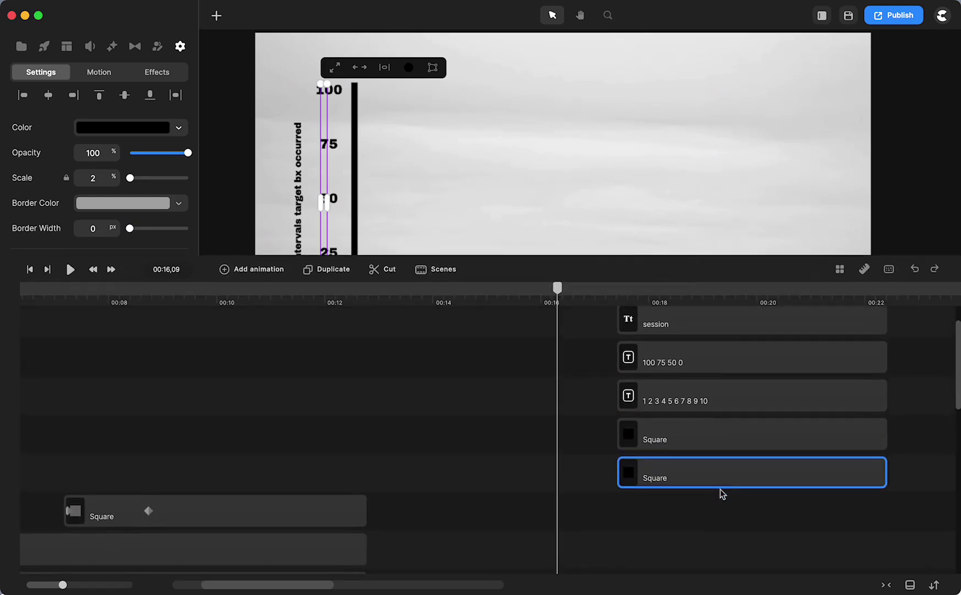
pyautogui.moveTo(742, 534); pyautogui.dragTo(697, 326)
pyautogui.moveTo(633, 445); pyautogui.dragTo(955, 446)
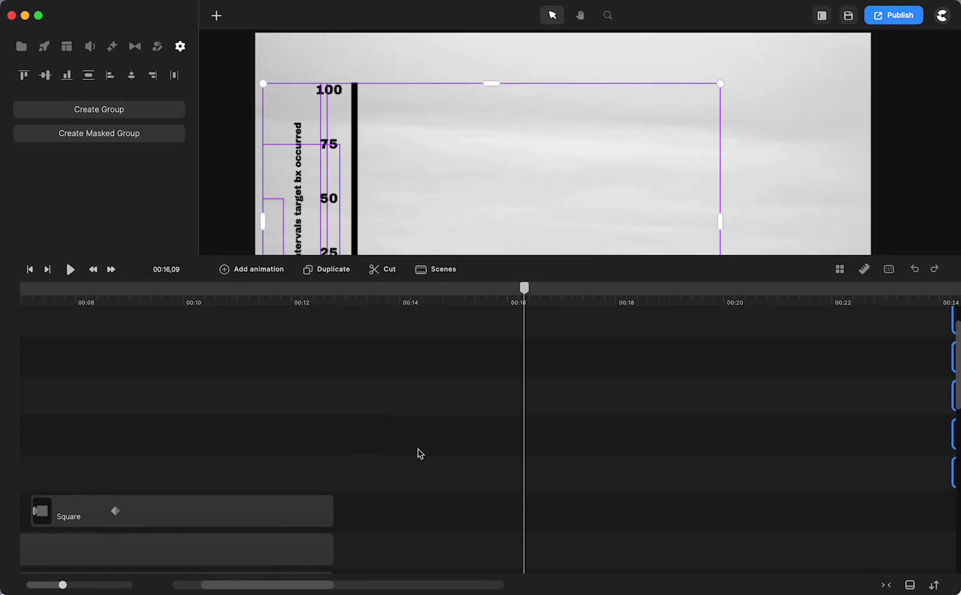
# Step: Extend the vertical axis line and y-axis title clips to about 00:18
pyautogui.scroll(-5, 417, 448)
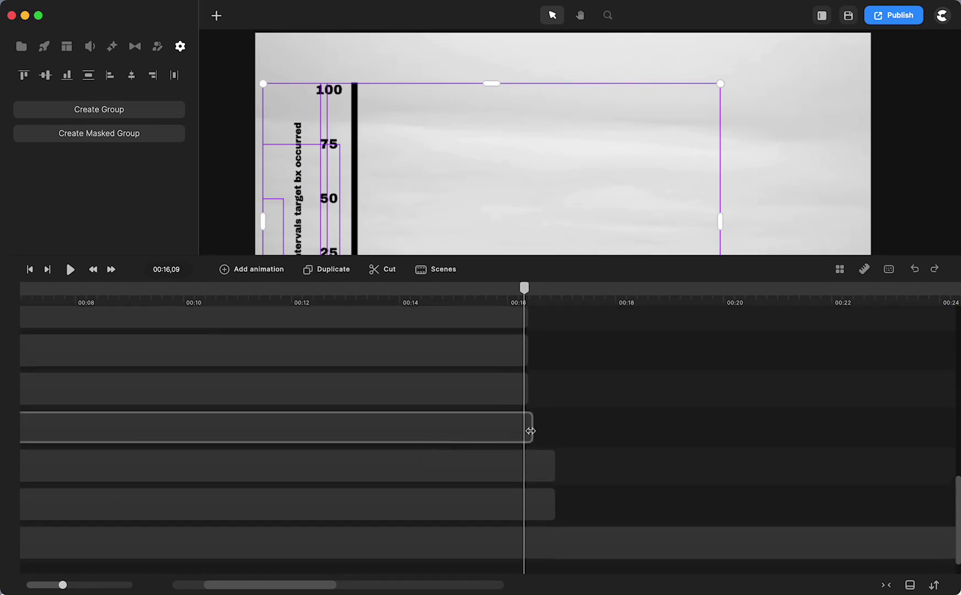
pyautogui.moveTo(584, 430); pyautogui.dragTo(504, 311)
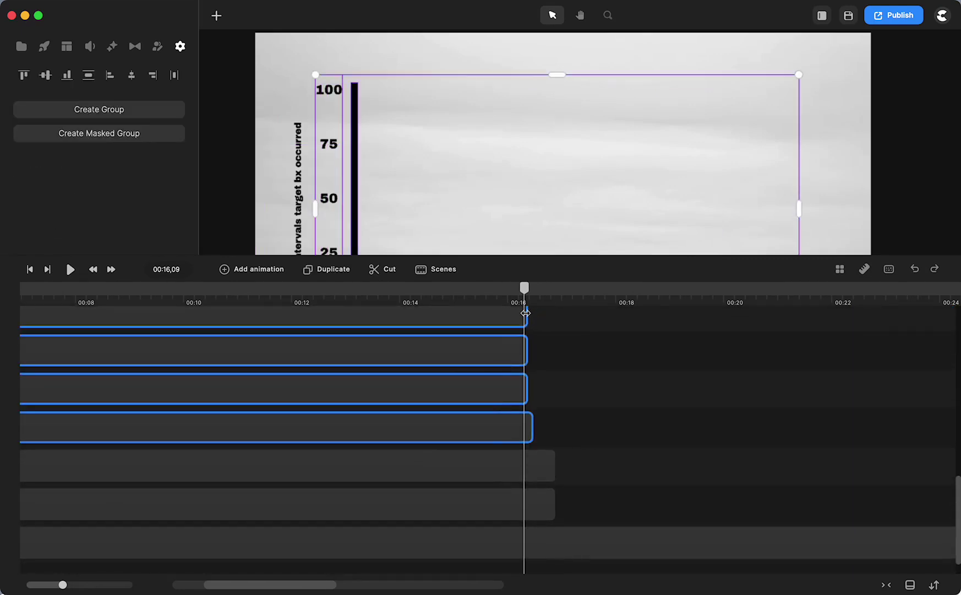
pyautogui.click(556, 410)
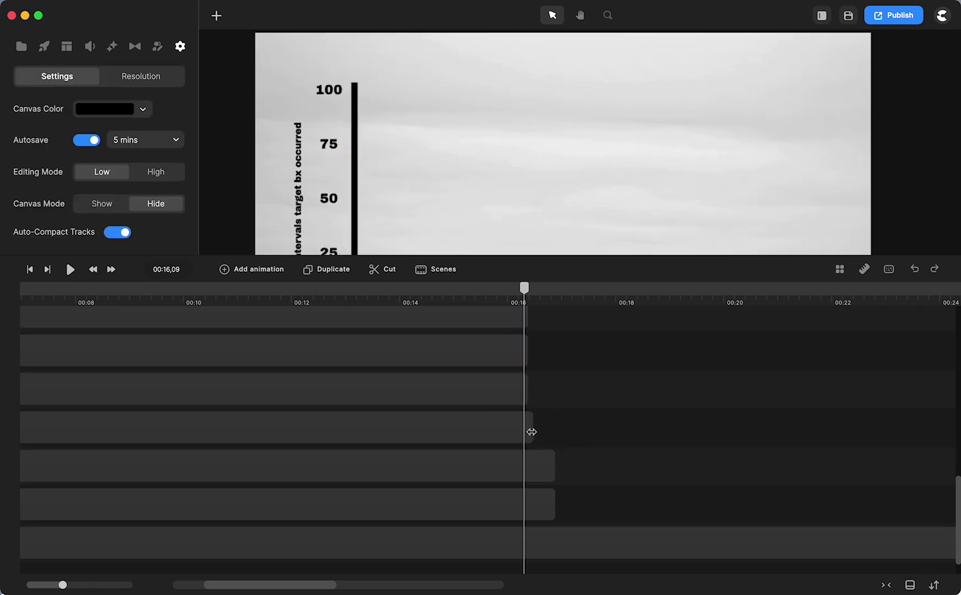
pyautogui.moveTo(530, 430); pyautogui.dragTo(645, 435)
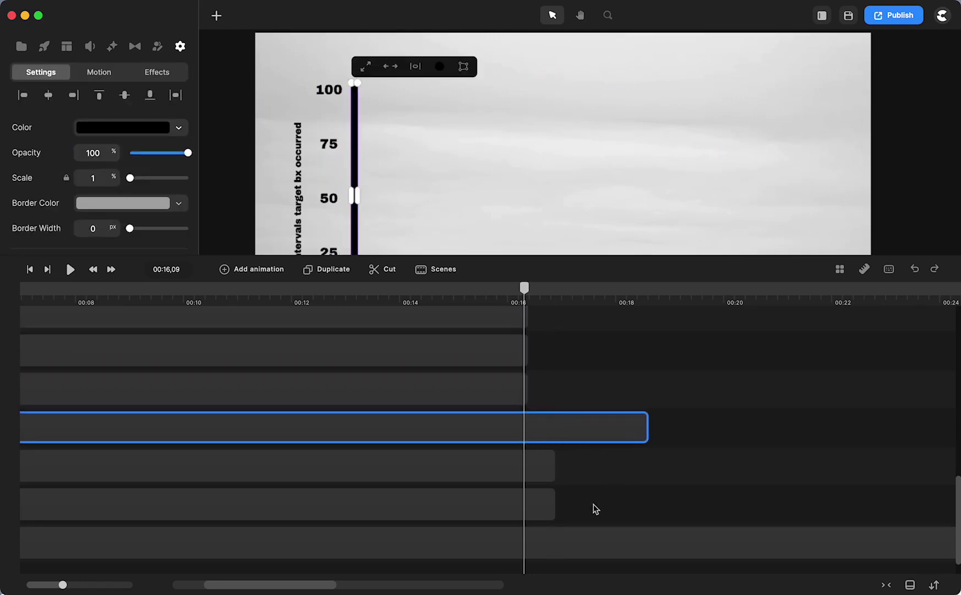
pyautogui.moveTo(594, 508); pyautogui.dragTo(642, 472)
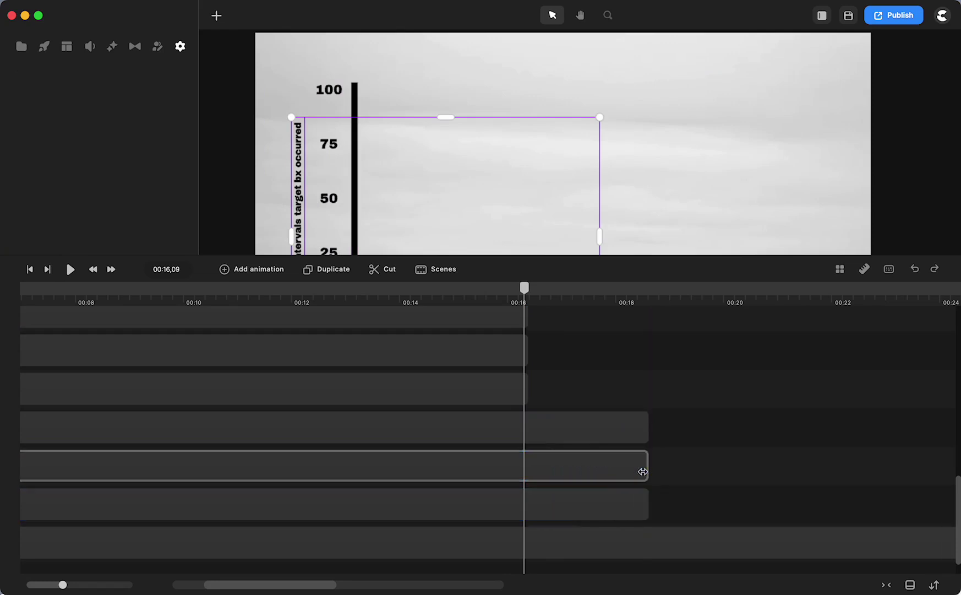
pyautogui.moveTo(620, 255); pyautogui.dragTo(611, 405)
pyautogui.moveTo(526, 446); pyautogui.dragTo(222, 444)
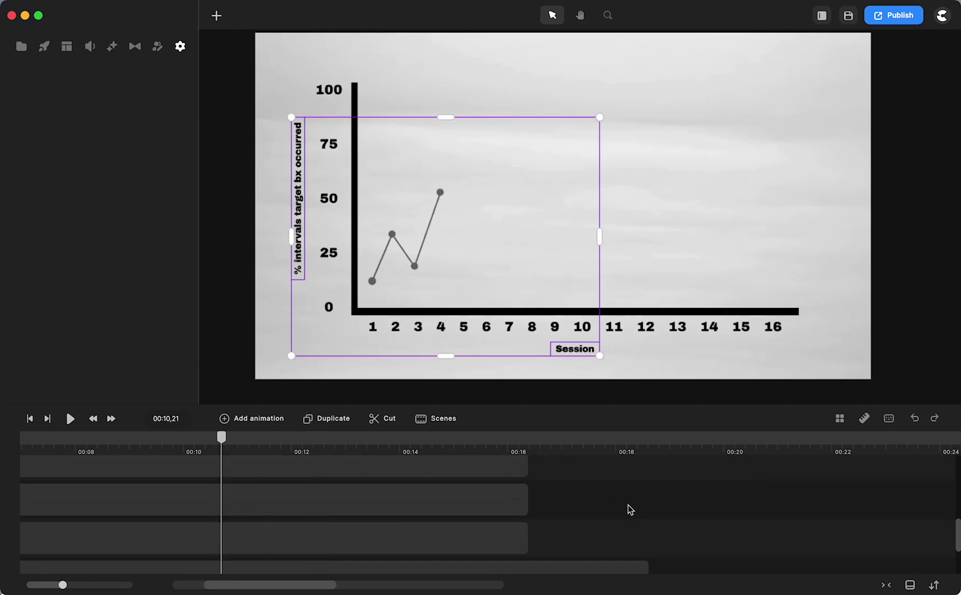
pyautogui.click(606, 479)
# Step: Extend the horizontal axis, y-axis number and session 1–16 number clips, then return to about 00:14
pyautogui.click(563, 444)
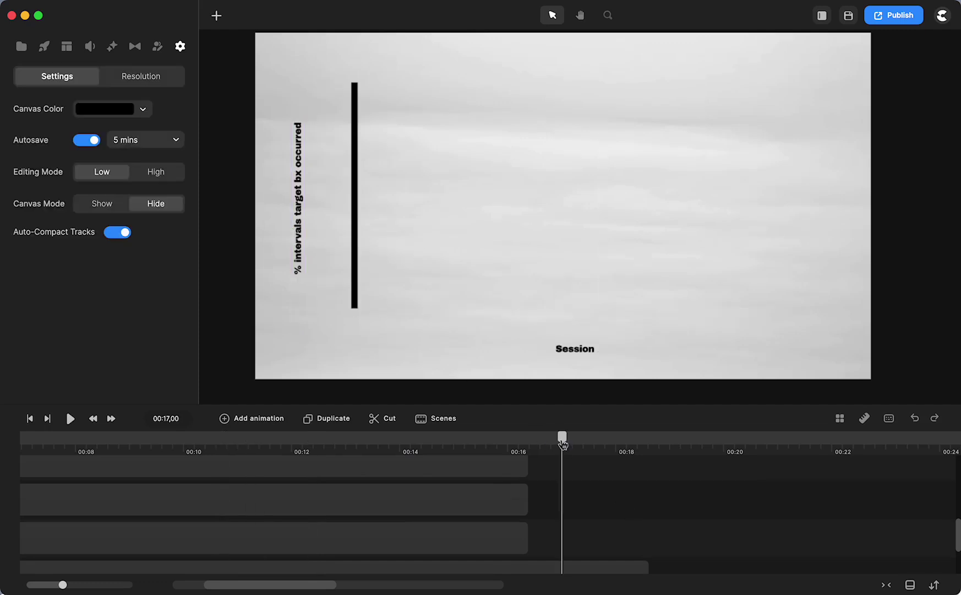
pyautogui.scroll(-2, 595, 498)
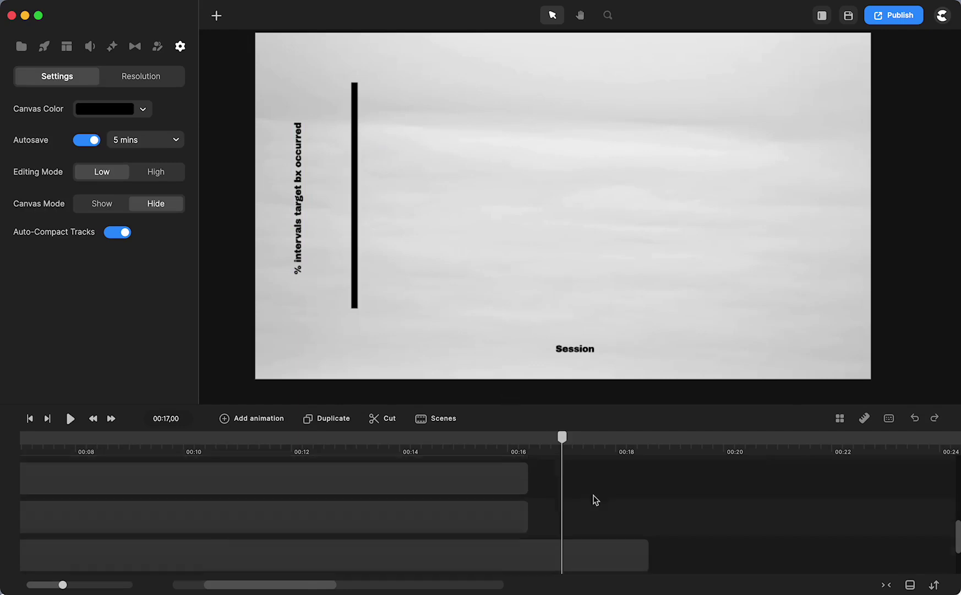
pyautogui.moveTo(523, 525); pyautogui.dragTo(646, 526)
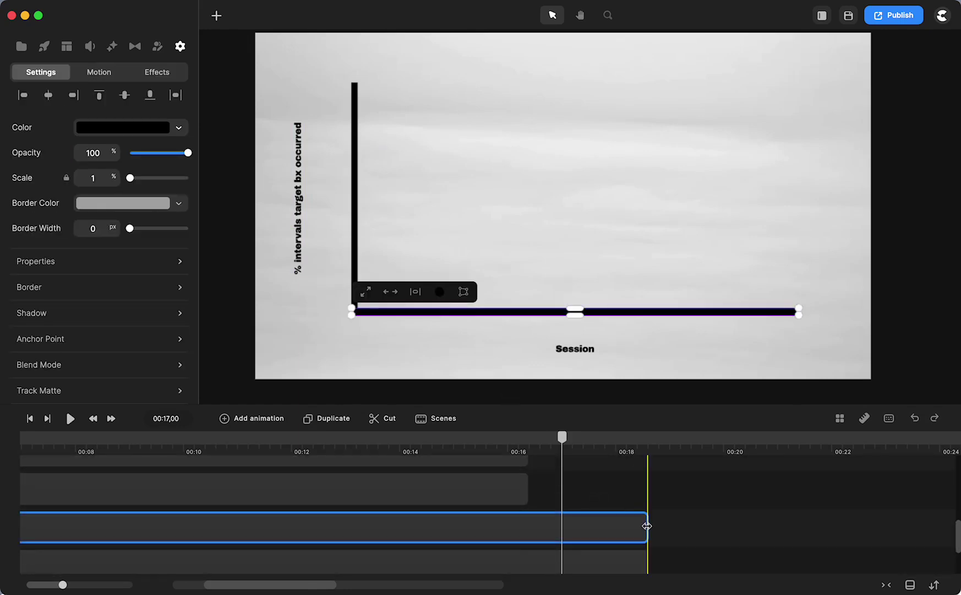
pyautogui.moveTo(524, 492); pyautogui.dragTo(648, 495)
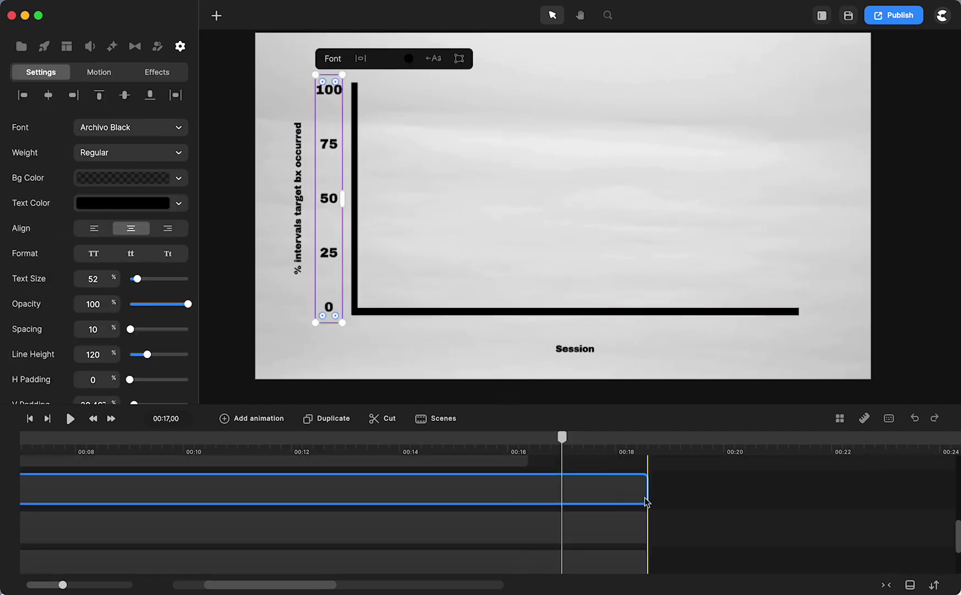
pyautogui.scroll(10, 534, 506)
pyautogui.moveTo(524, 528); pyautogui.dragTo(645, 528)
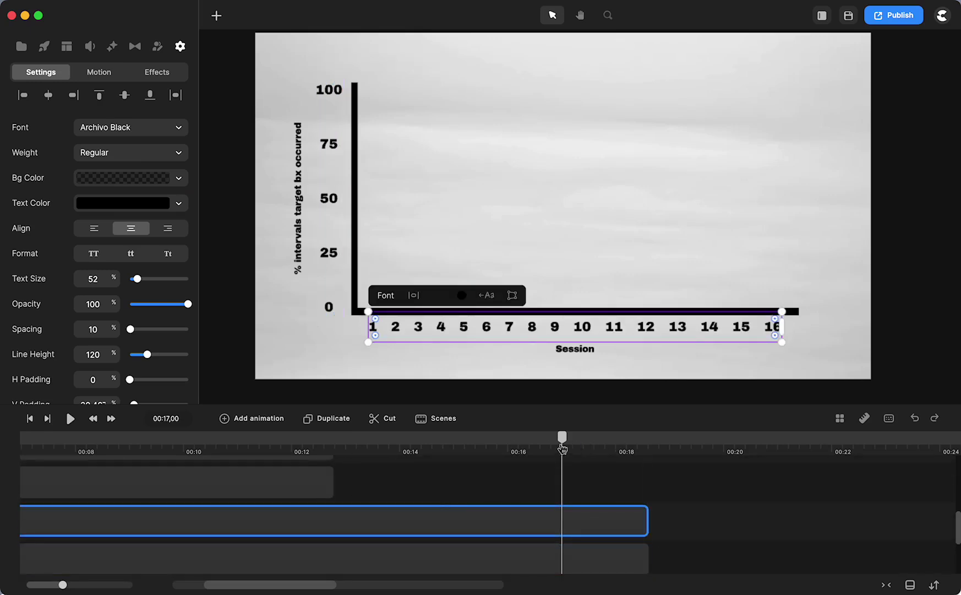
pyautogui.moveTo(562, 446); pyautogui.dragTo(429, 447)
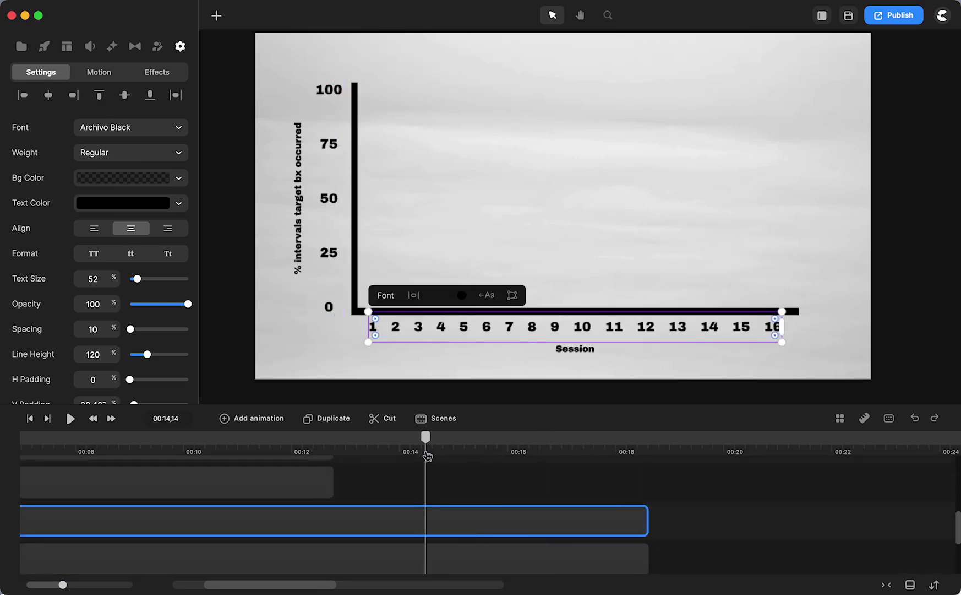
# Step: Add a circle and shrink it to a tiny 4% scale dot
pyautogui.click(217, 17)
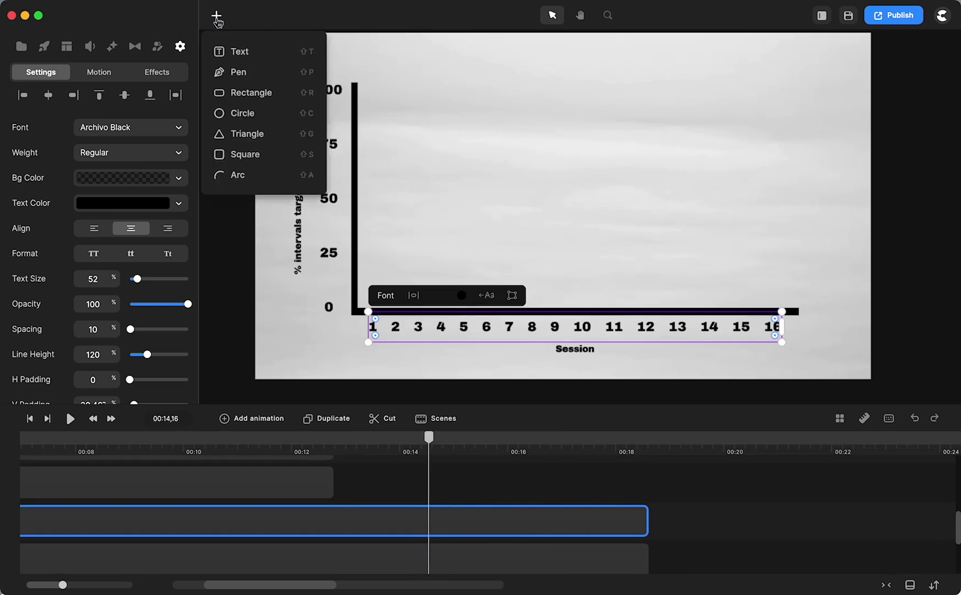
pyautogui.click(236, 119)
pyautogui.moveTo(598, 178); pyautogui.dragTo(557, 166)
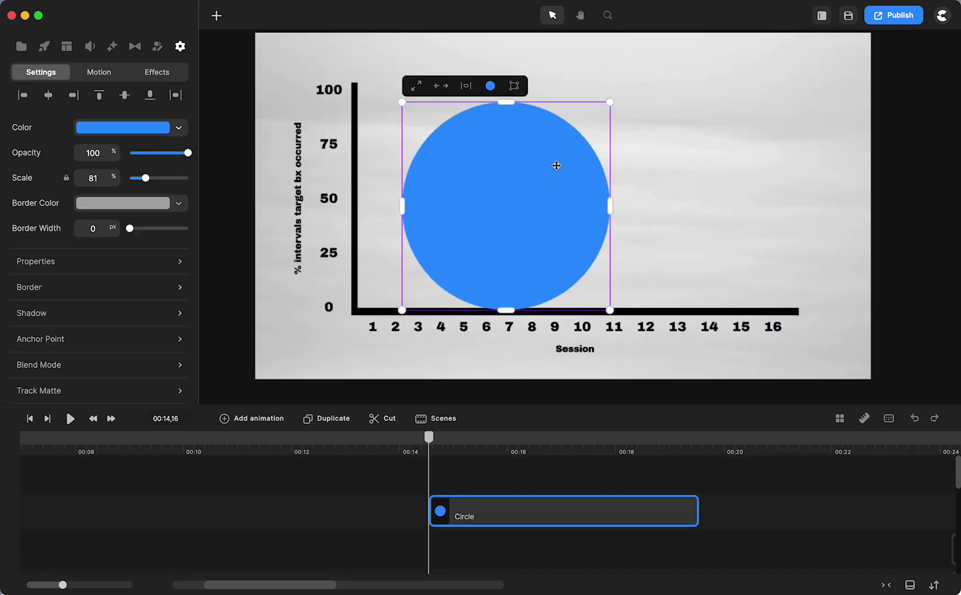
pyautogui.moveTo(610, 102); pyautogui.dragTo(498, 216)
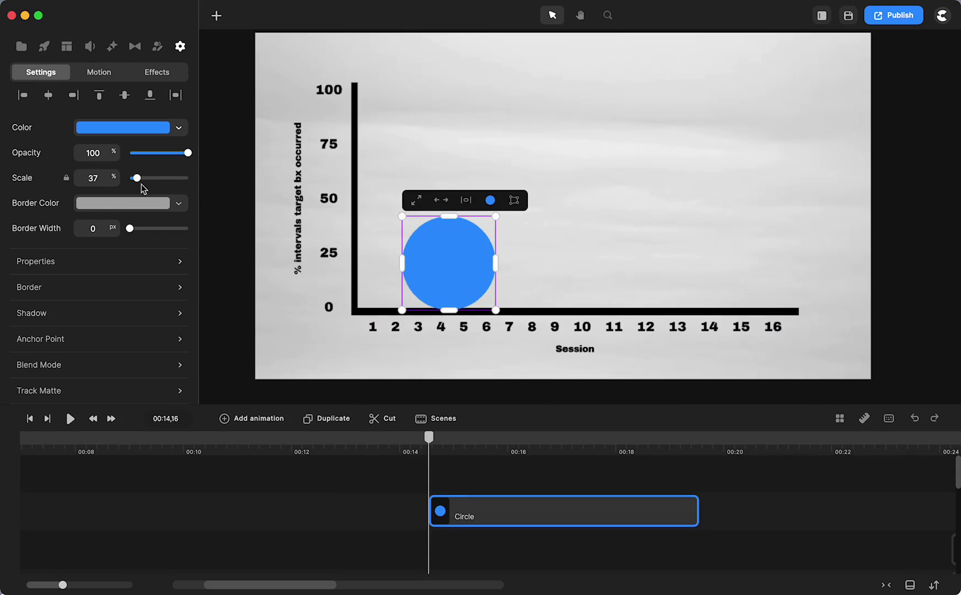
pyautogui.moveTo(136, 177); pyautogui.dragTo(130, 178)
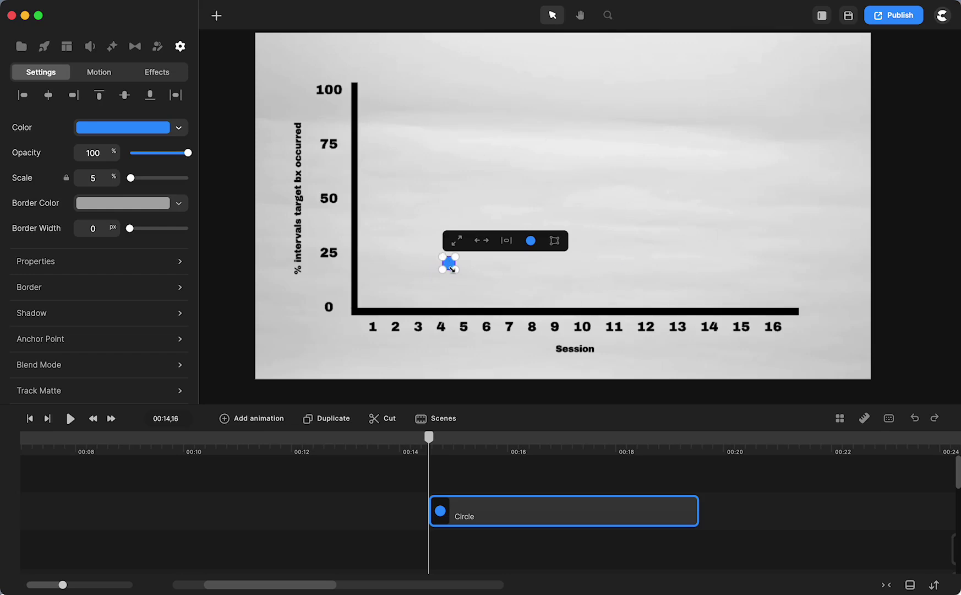
pyautogui.moveTo(451, 269); pyautogui.dragTo(455, 271)
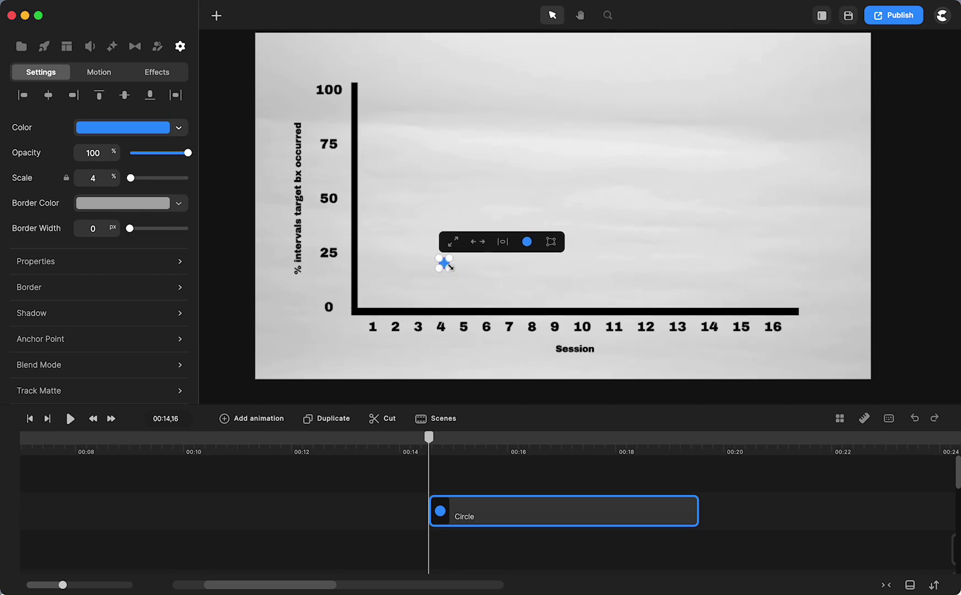
# Step: Place the dot above session 1 at the 25 level and preview the animation
pyautogui.scroll(5, 451, 267)
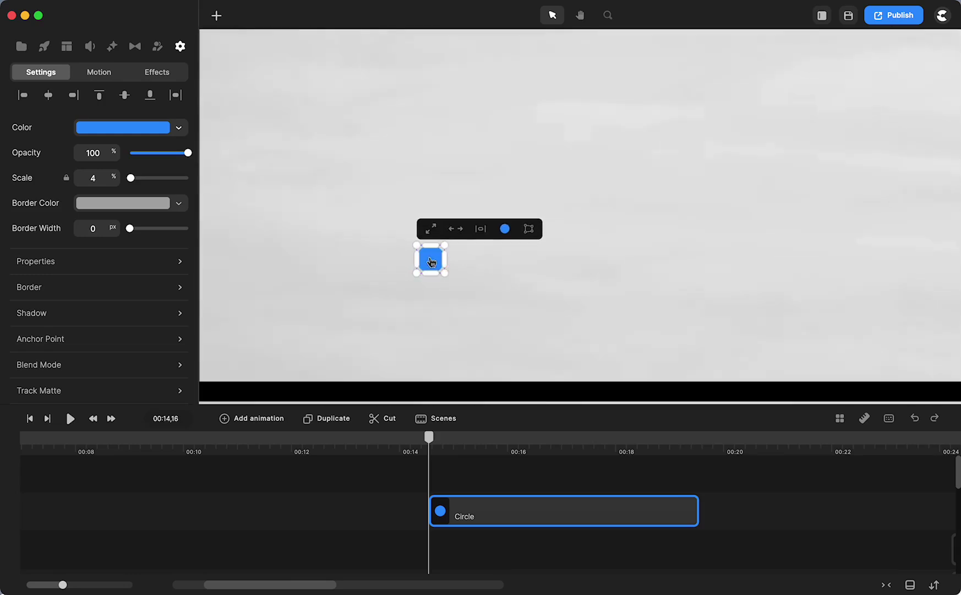
pyautogui.moveTo(431, 261); pyautogui.dragTo(247, 313)
pyautogui.scroll(-3, 247, 314)
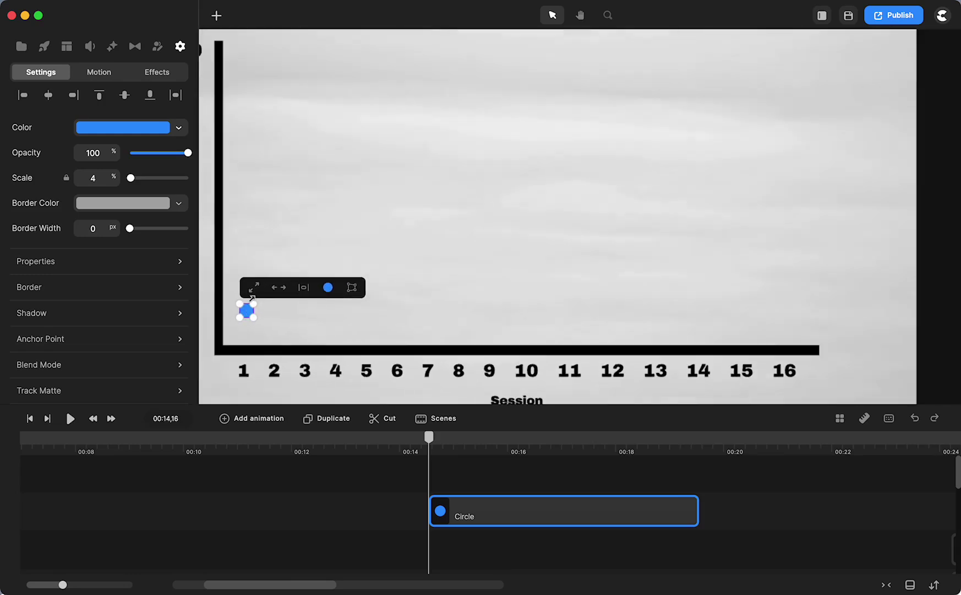
pyautogui.hscroll(-5, 328, 215)
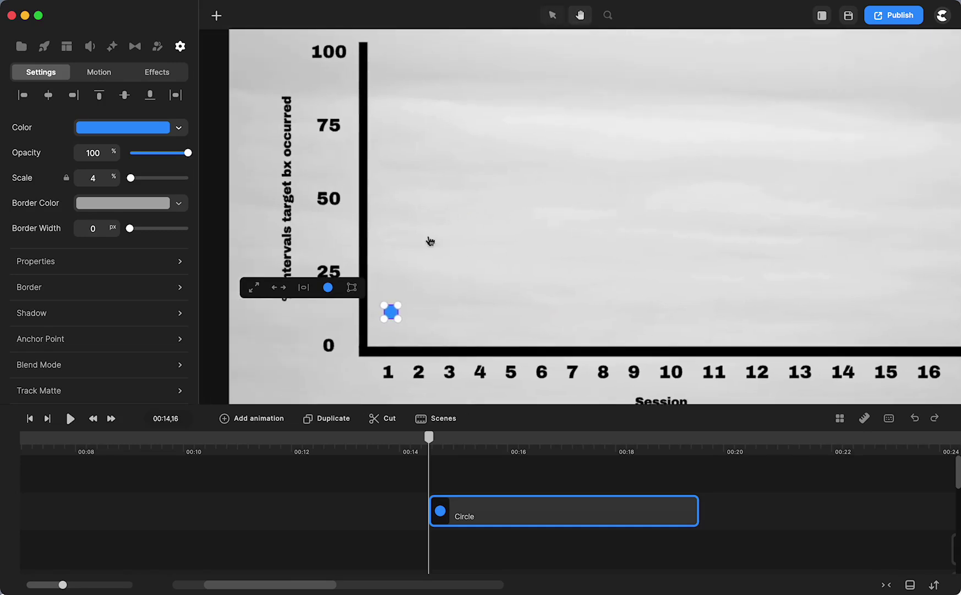
pyautogui.moveTo(390, 309); pyautogui.dragTo(390, 238)
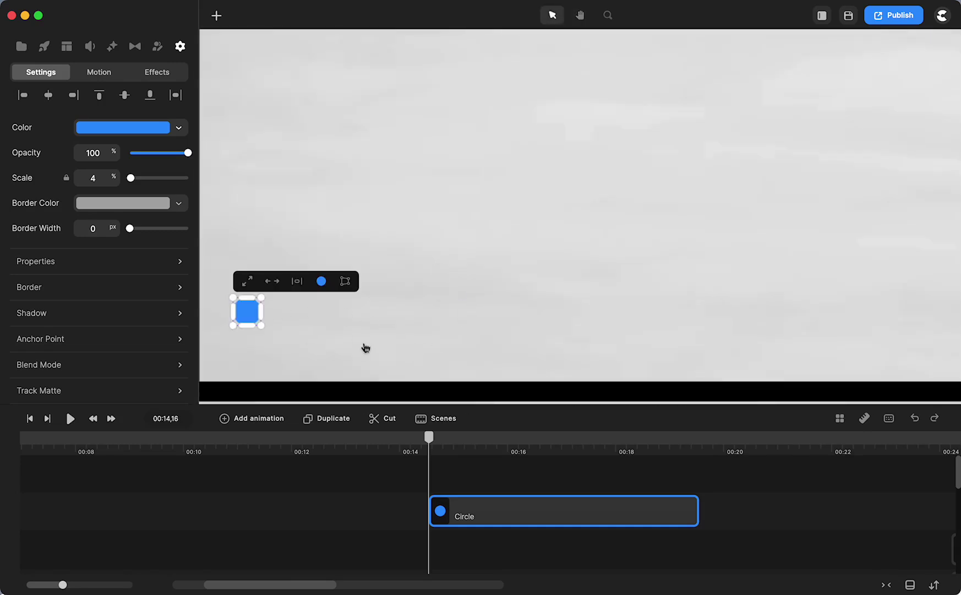
pyautogui.moveTo(339, 349); pyautogui.dragTo(676, 309)
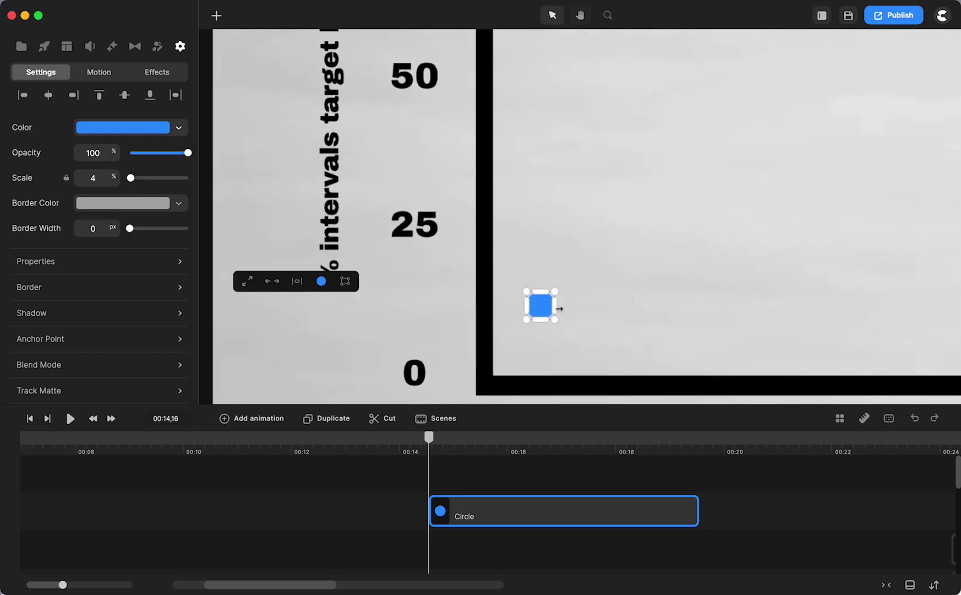
pyautogui.click(676, 308)
pyautogui.click(539, 308)
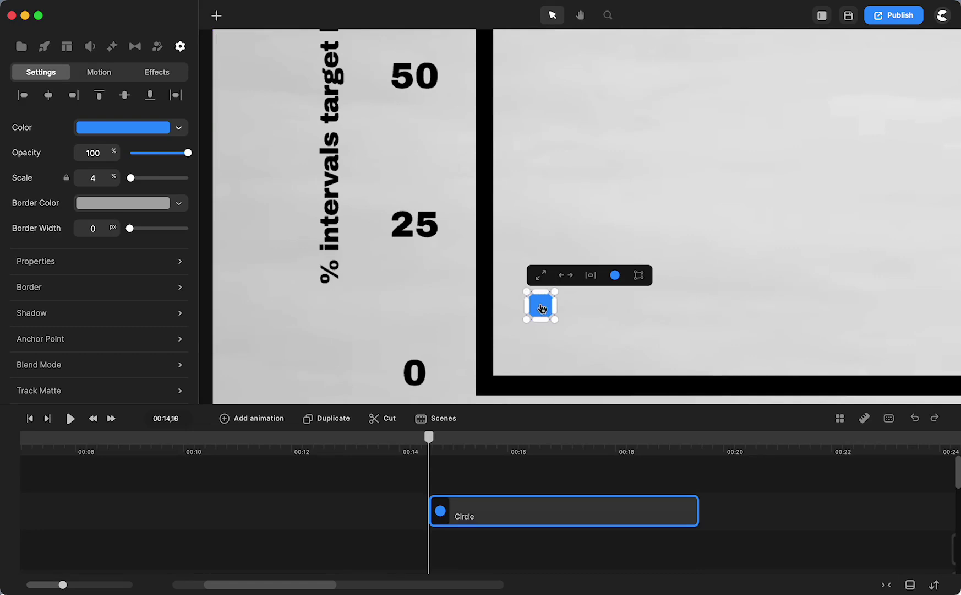
pyautogui.moveTo(541, 307); pyautogui.dragTo(540, 219)
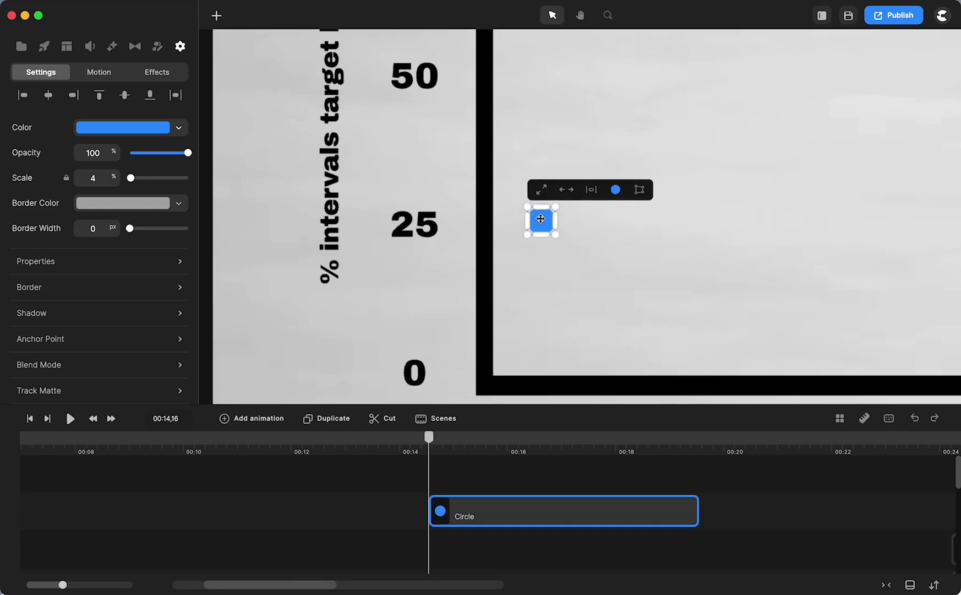
pyautogui.press('space')
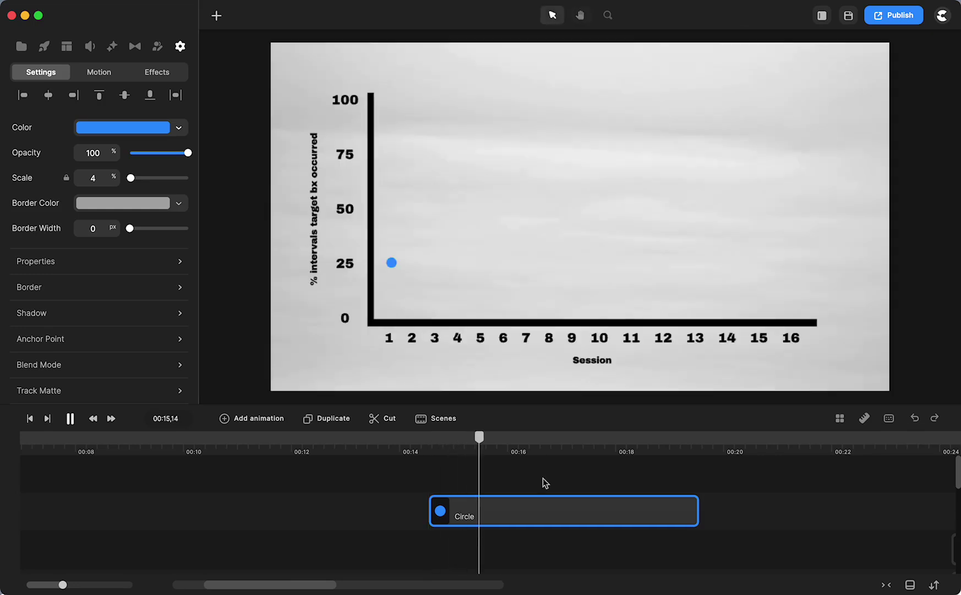
pyautogui.press('space')
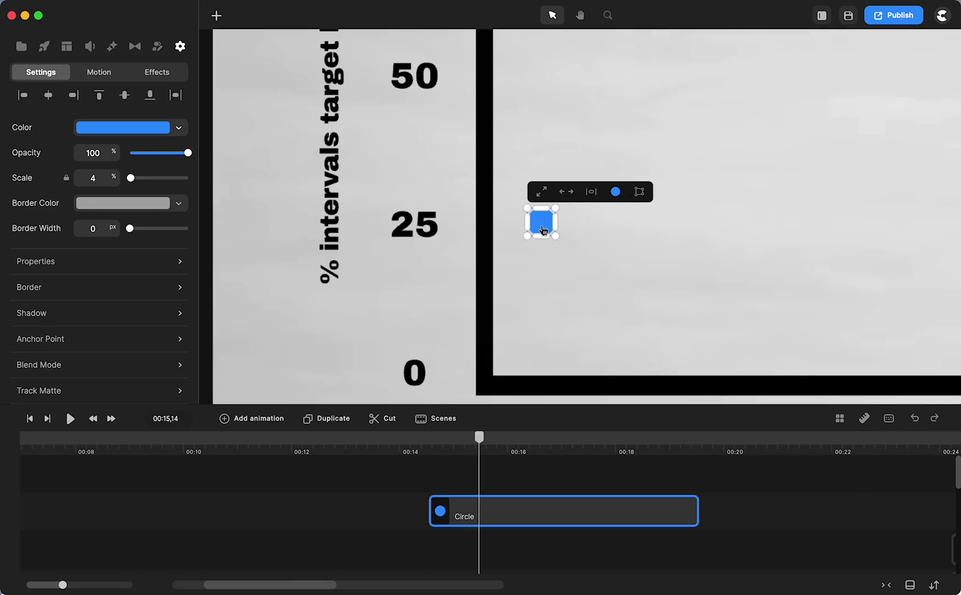
pyautogui.hotkey('shift', '1')
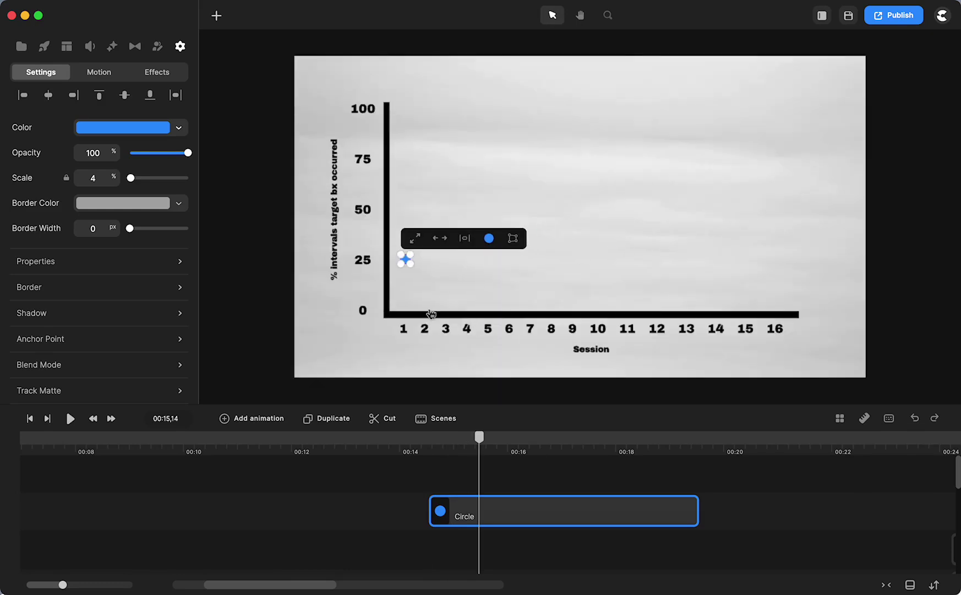
# Step: Lock the background graph image track
pyautogui.click(573, 229)
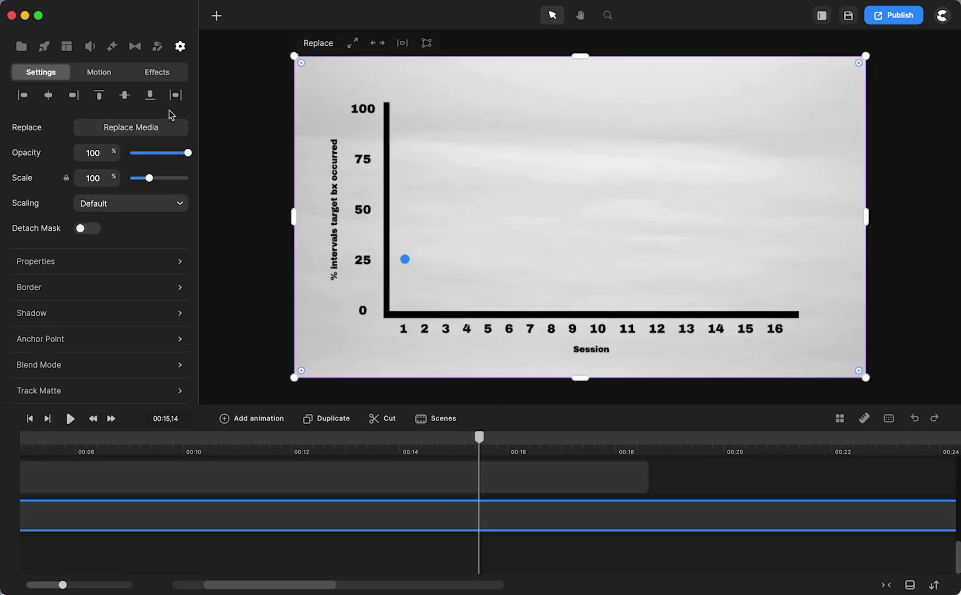
pyautogui.scroll(5, 517, 521)
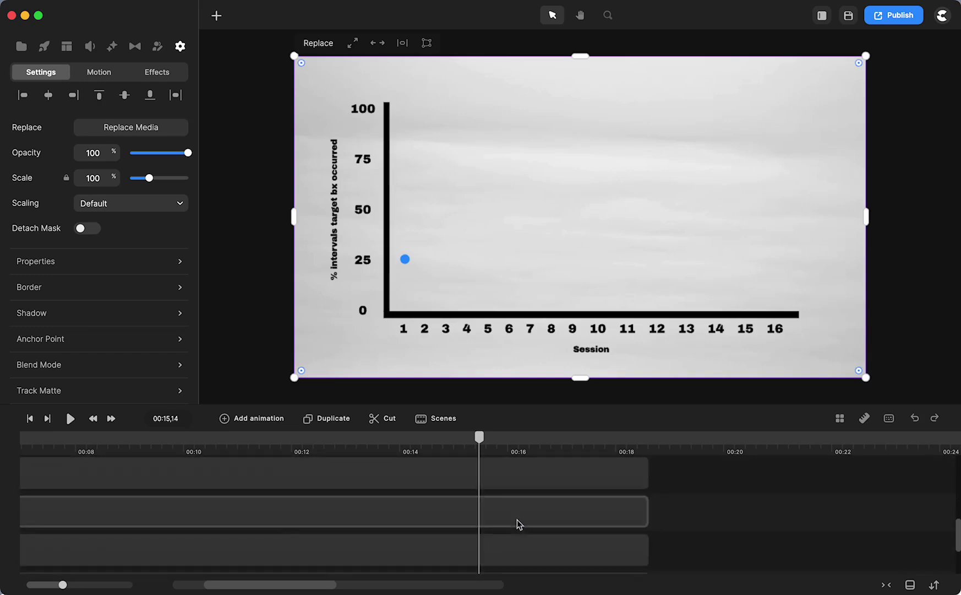
pyautogui.scroll(-4, 517, 519)
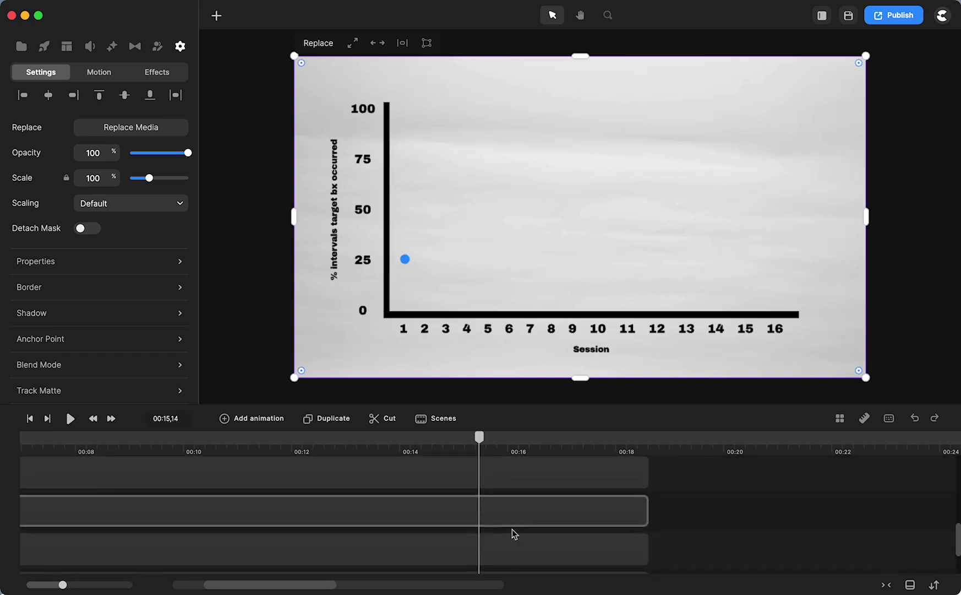
pyautogui.rightClick(519, 568)
pyautogui.click(547, 462)
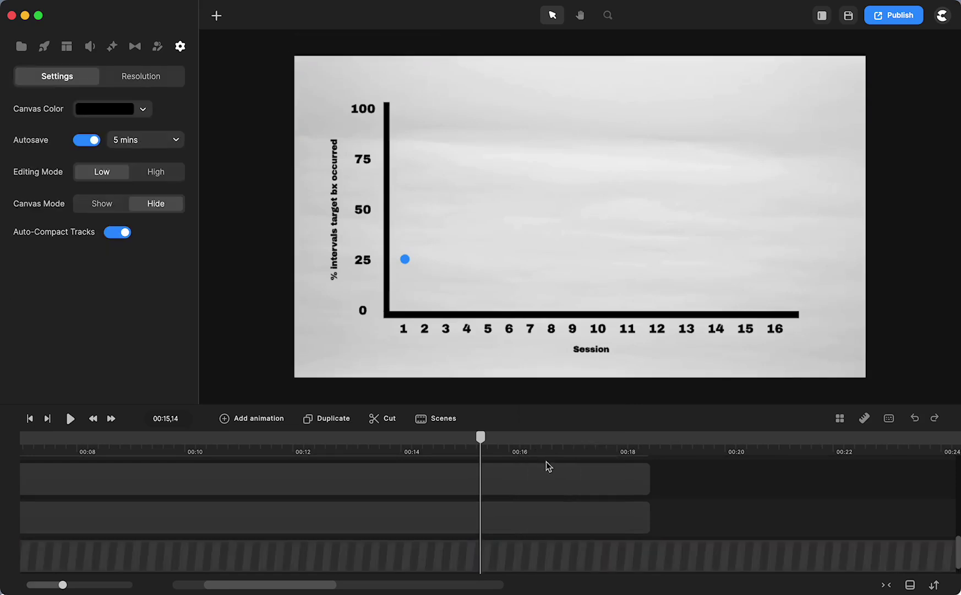
pyautogui.scroll(5, 486, 541)
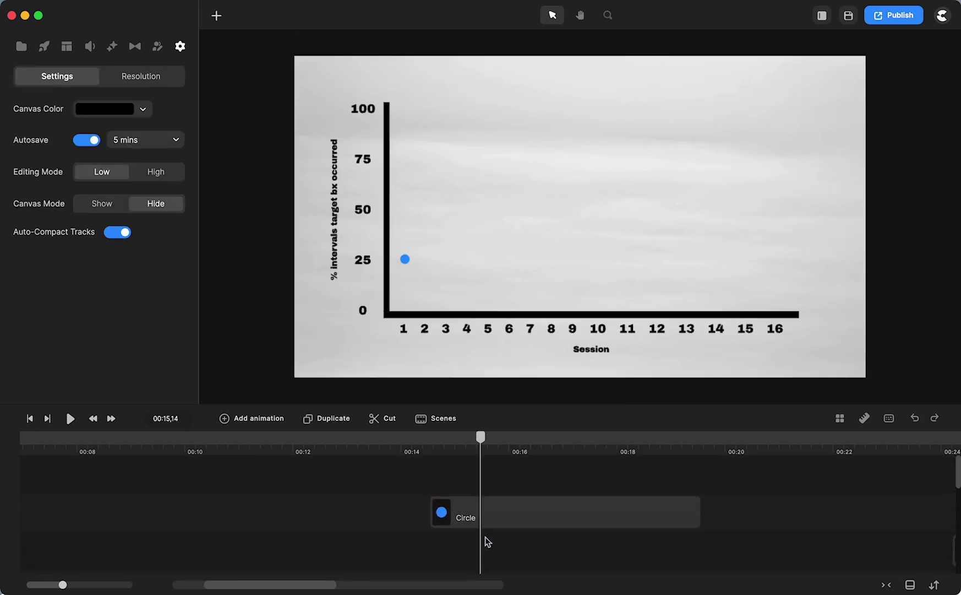
# Step: Select the blue dot and show the Effects list in the Effects & Components library
pyautogui.click(474, 516)
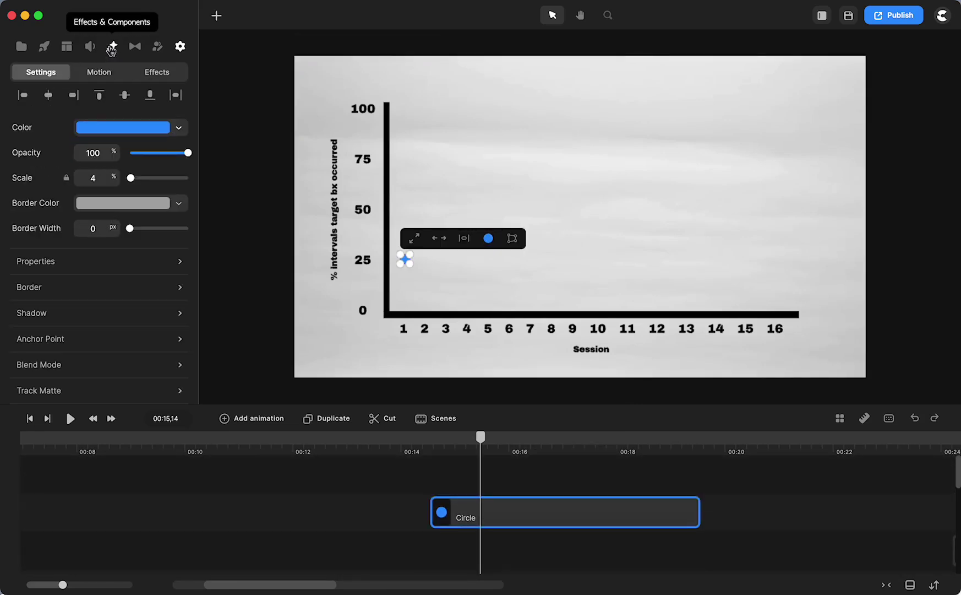
pyautogui.click(112, 48)
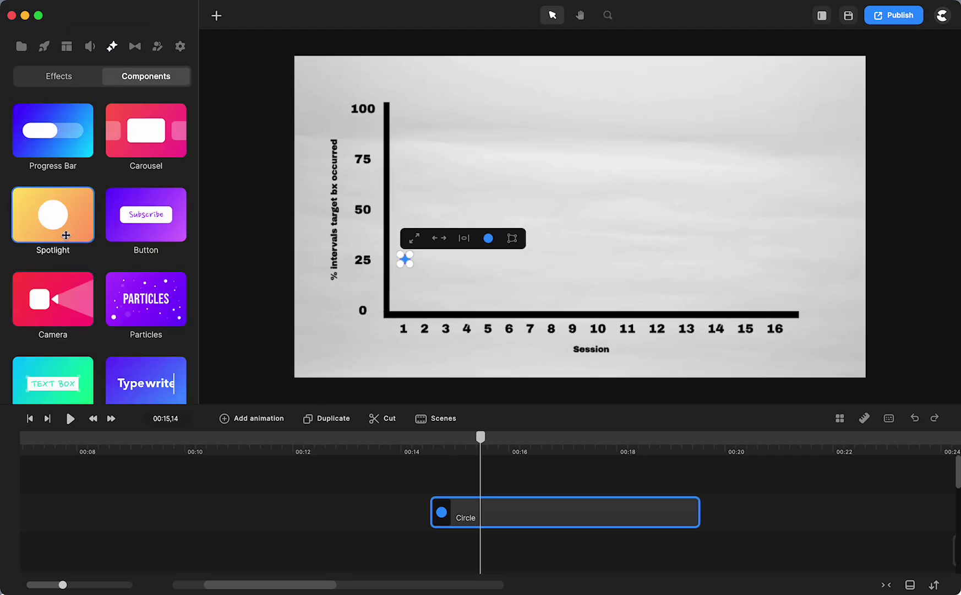
pyautogui.scroll(-4, 65, 235)
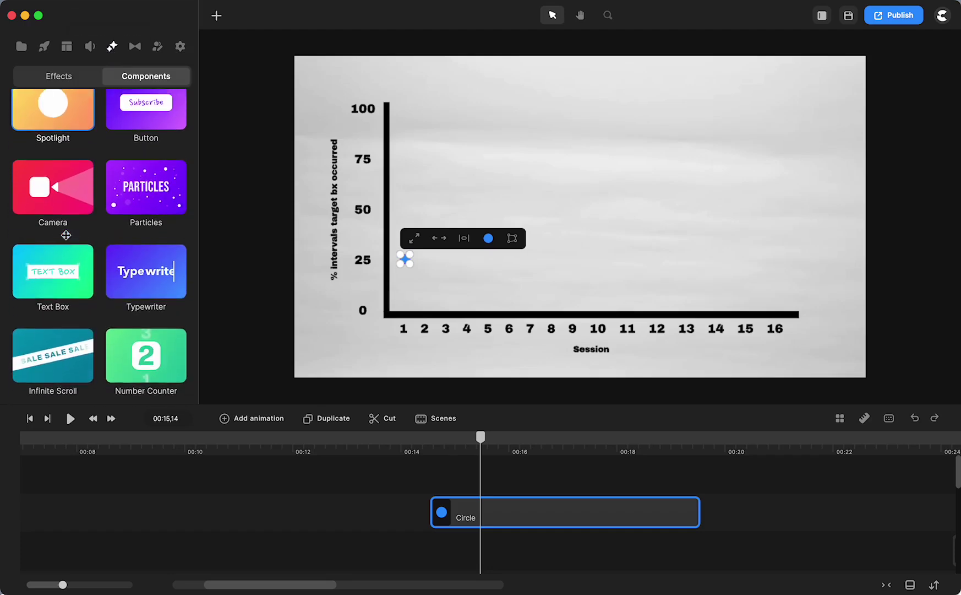
pyautogui.scroll(2, 66, 235)
pyautogui.scroll(-2, 66, 235)
pyautogui.click(71, 77)
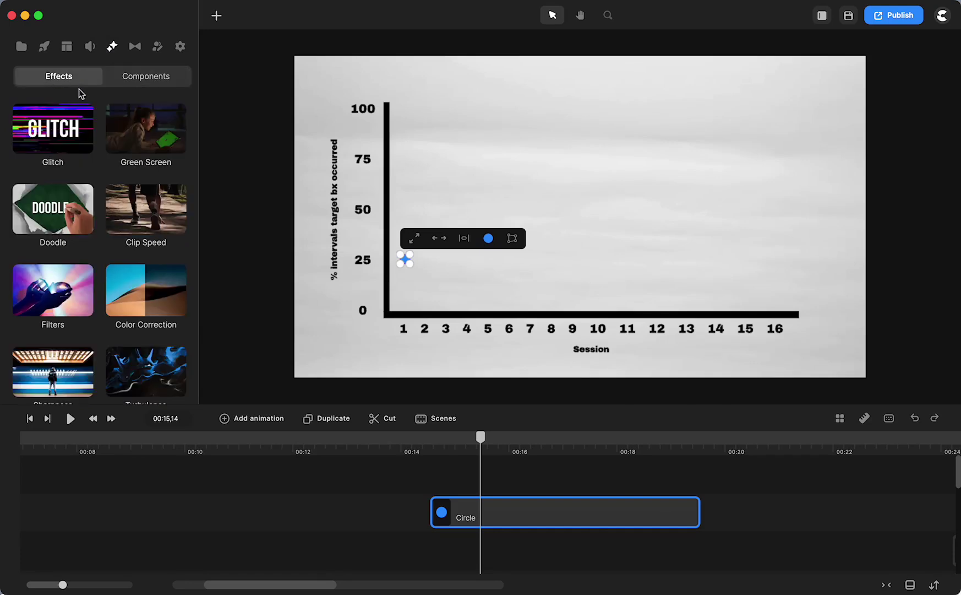
# Step: Apply the Doodle effect to the blue dot with Show Hand off, reviewing it near 00:14
pyautogui.moveTo(46, 224)
pyautogui.mouseDown()
pyautogui.moveTo(589, 487)
pyautogui.moveTo(505, 520)
pyautogui.mouseUp()
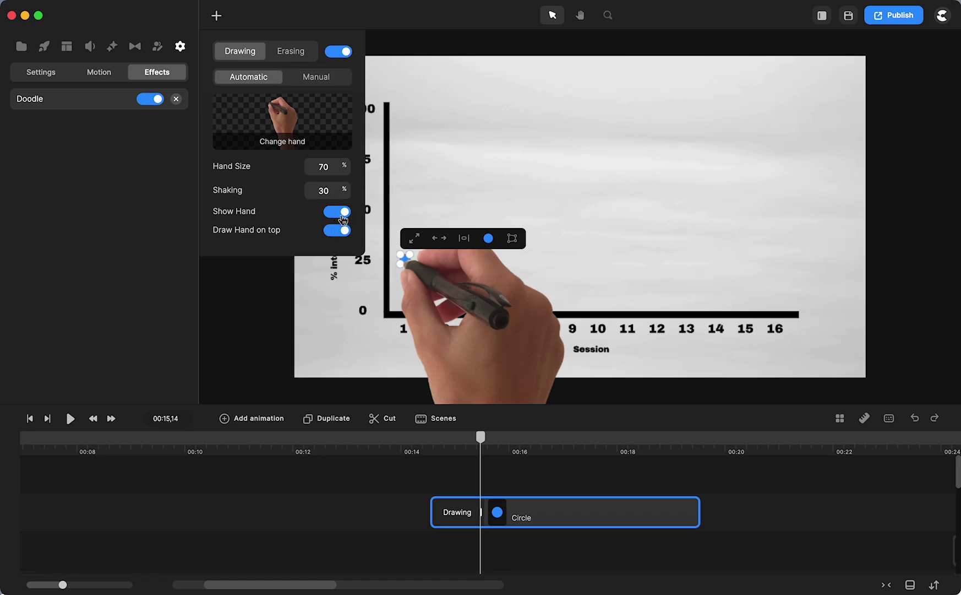
pyautogui.click(346, 212)
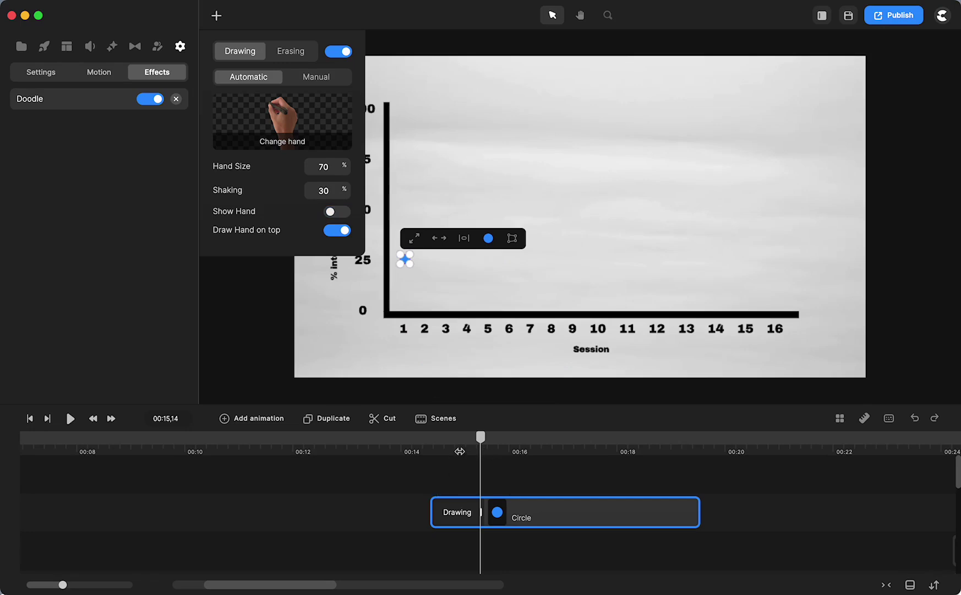
pyautogui.click(465, 478)
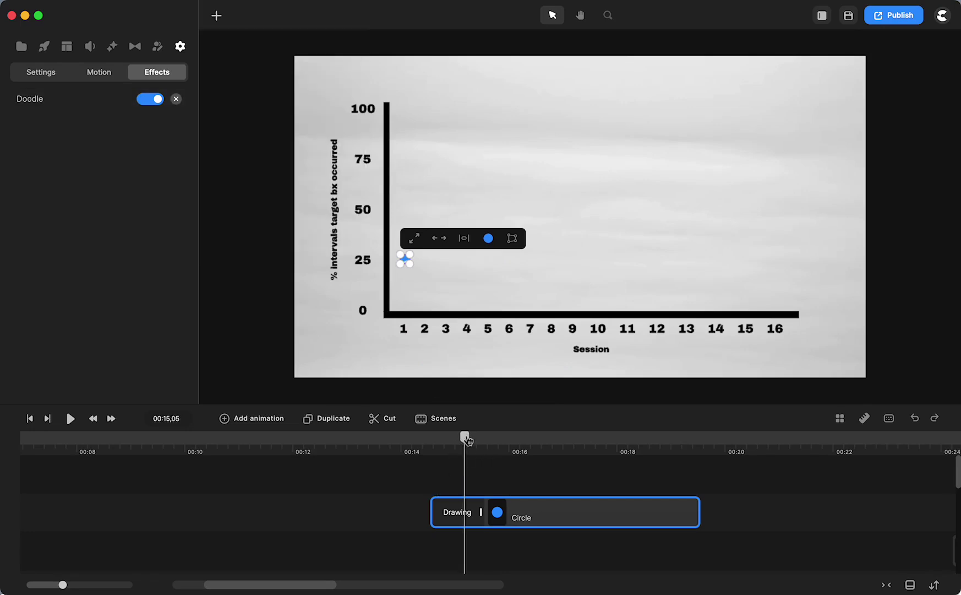
pyautogui.moveTo(467, 439); pyautogui.dragTo(483, 456)
pyautogui.click(389, 491)
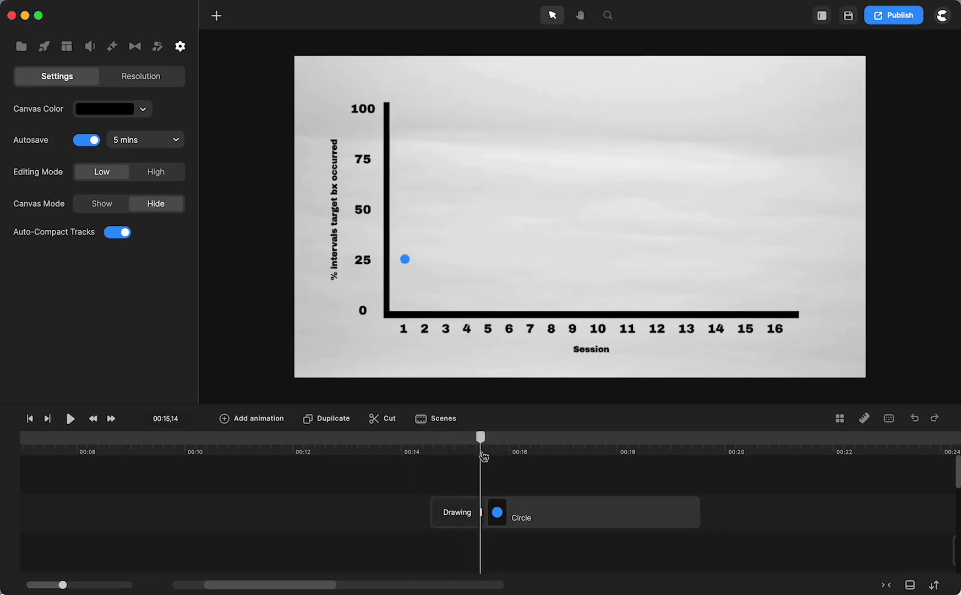
pyautogui.click(453, 524)
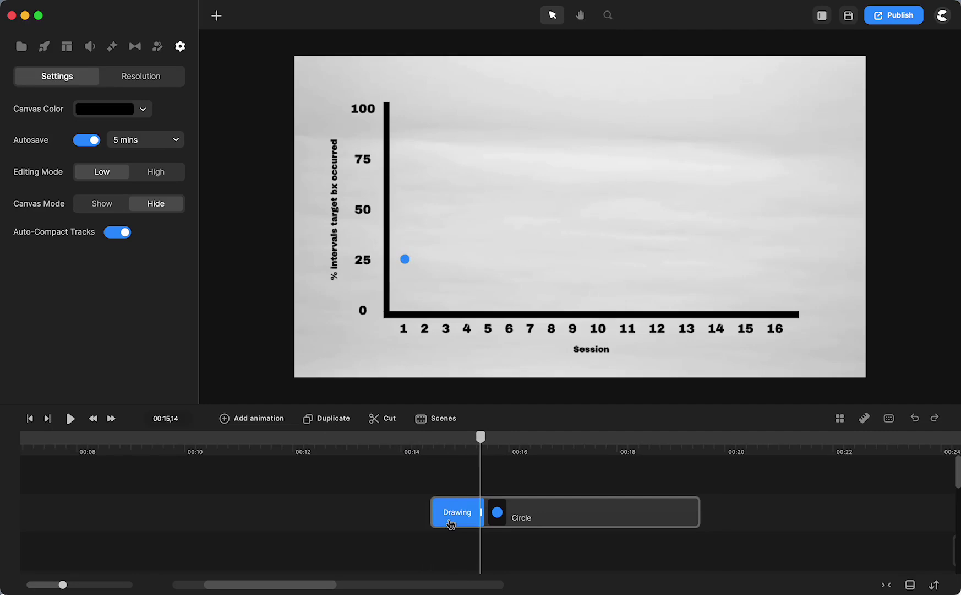
# Step: Change the dot's fill colour to grey 555759
pyautogui.click(457, 519)
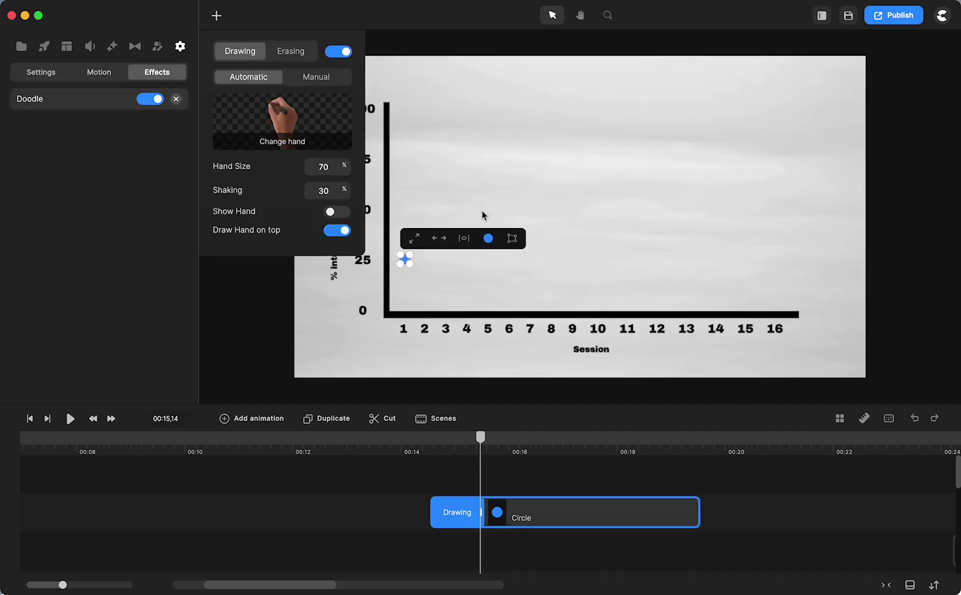
pyautogui.click(489, 240)
pyautogui.click(511, 277)
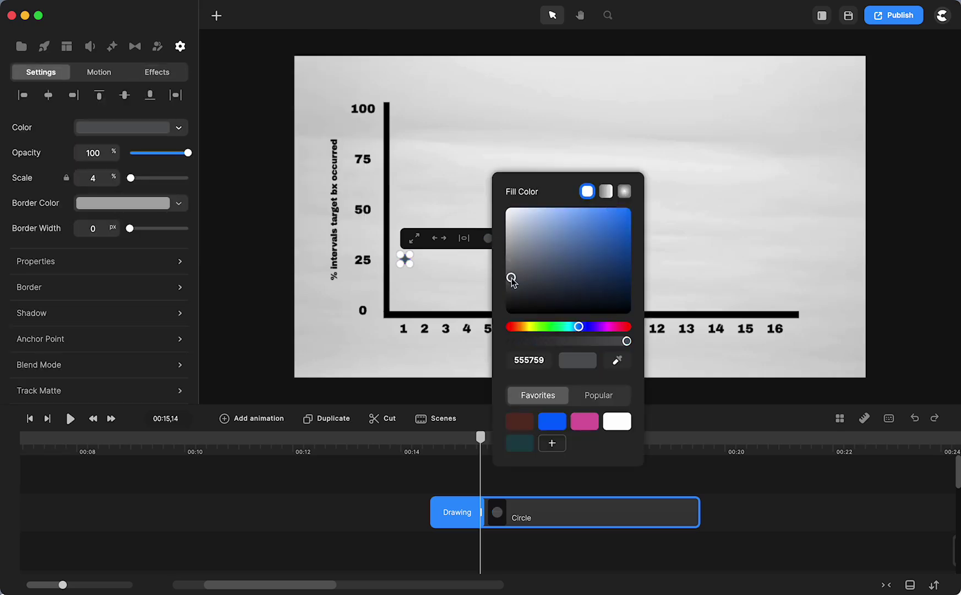
pyautogui.click(426, 517)
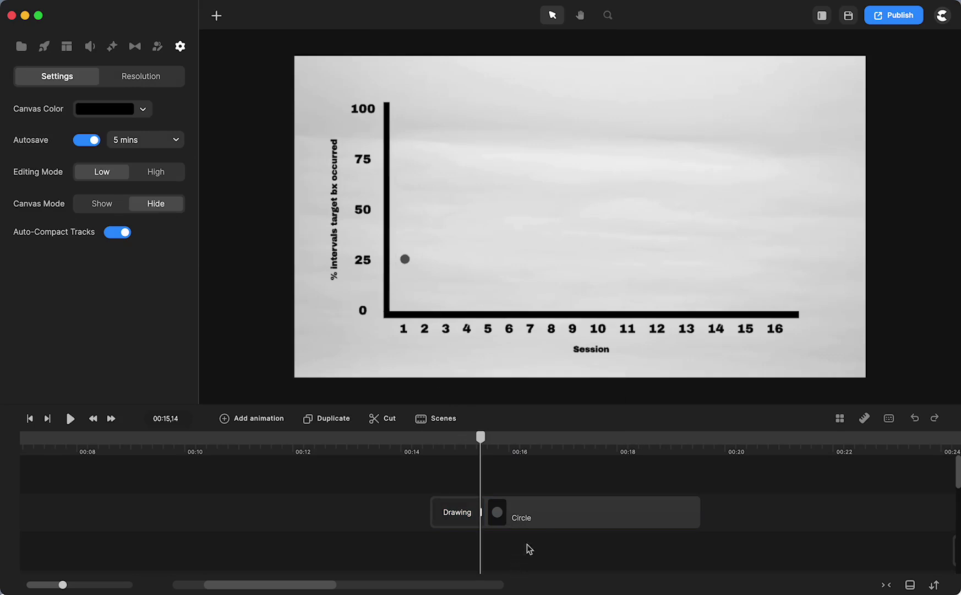
# Step: Duplicate the grey dot and nudge the copy above session 2, just below the 50 line
pyautogui.click(520, 513)
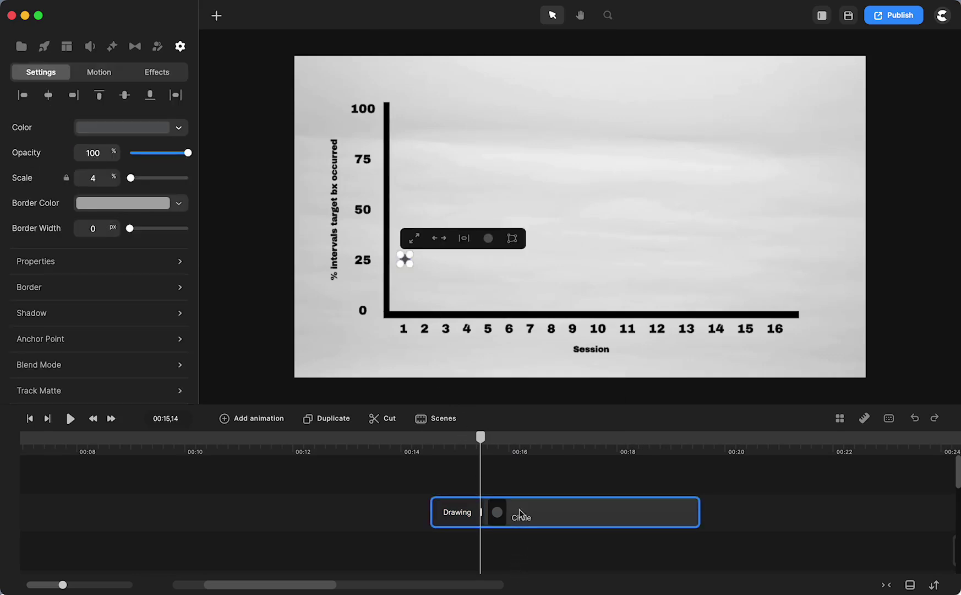
pyautogui.press('super+d')
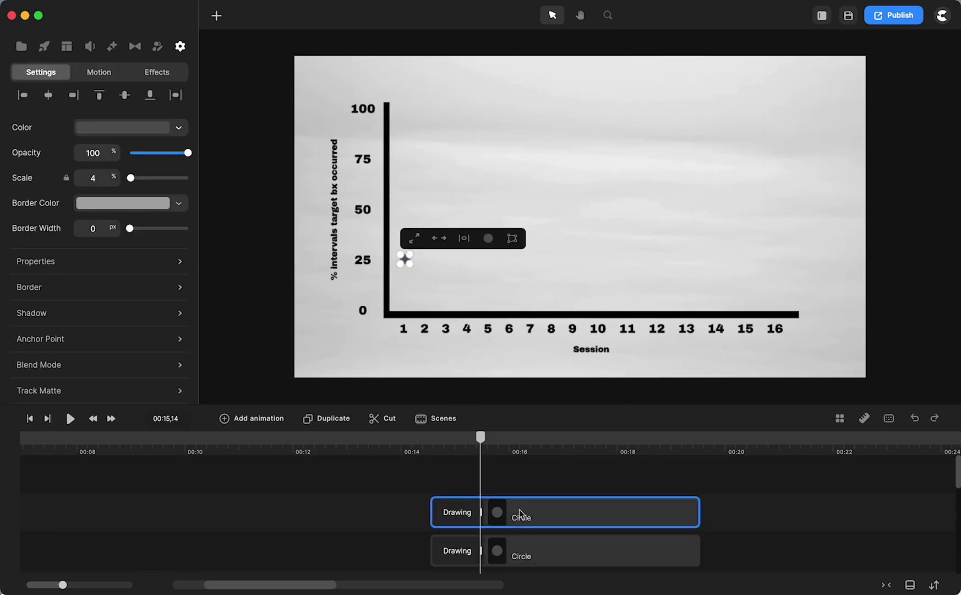
pyautogui.press('Up')
pyautogui.press('Up')
pyautogui.press('Up')
pyautogui.press('Up')
pyautogui.press('Up')
pyautogui.press('Up')
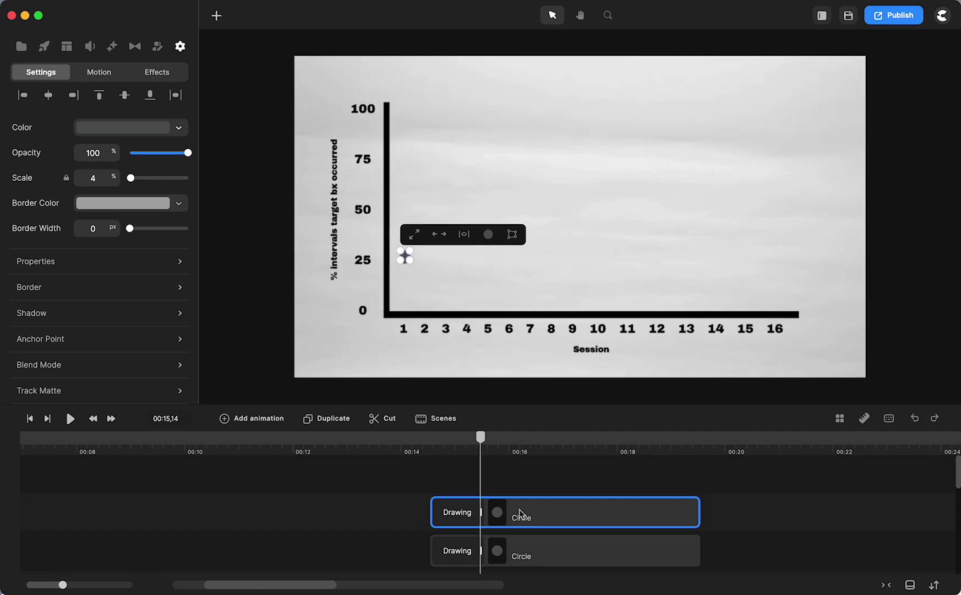
pyautogui.press('Right')
pyautogui.press('Right')
pyautogui.press('Right')
pyautogui.press('Right')
pyautogui.press('Right')
pyautogui.press('Right')
pyautogui.press('Right')
pyautogui.press('Right')
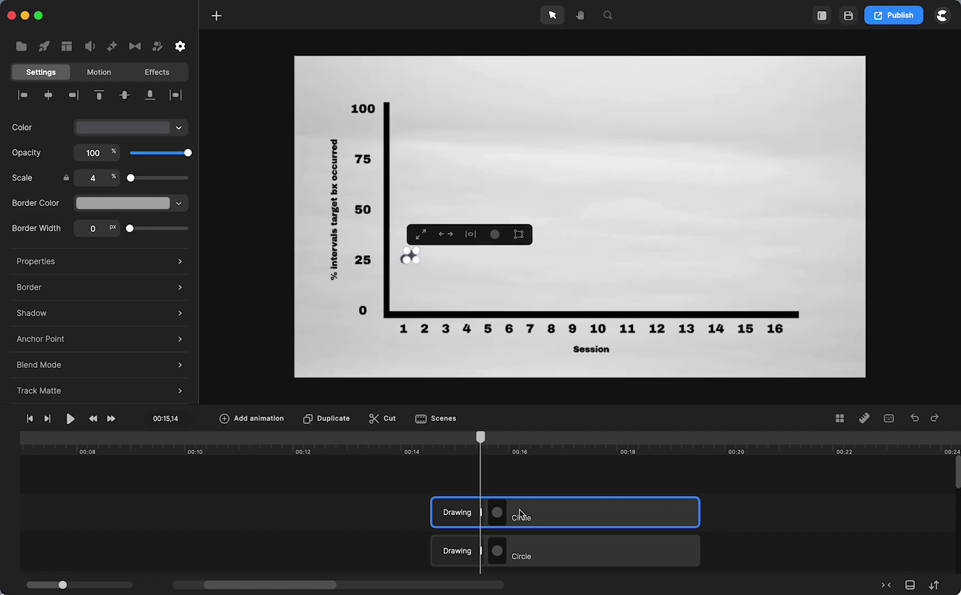
pyautogui.press('Right')
pyautogui.press('Right')
pyautogui.press('Right')
pyautogui.press('Right')
pyautogui.press('Right')
pyautogui.press('Right')
pyautogui.press('Right')
pyautogui.press('Right')
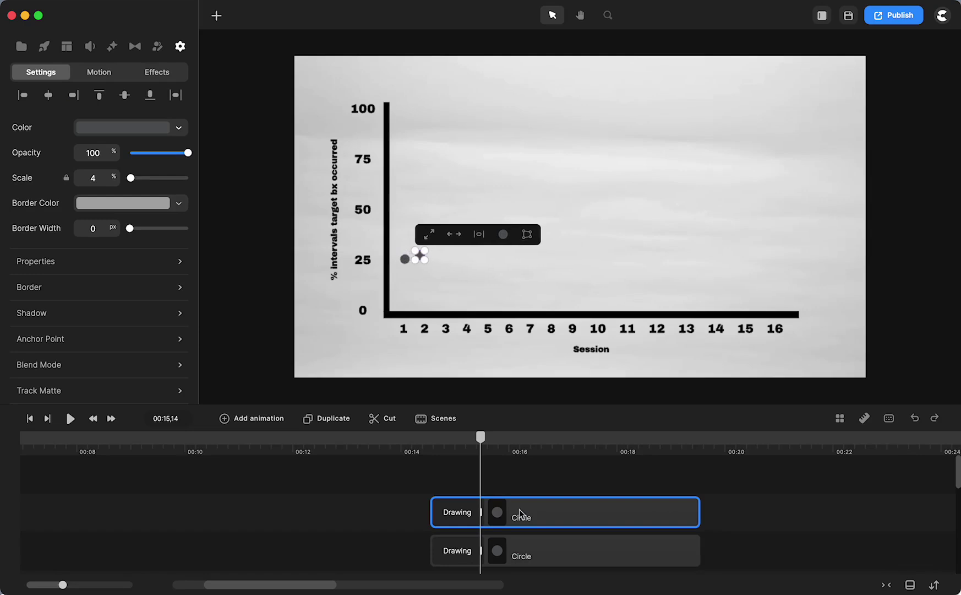
pyautogui.press('Right')
pyautogui.press('Right')
pyautogui.press('Right')
pyautogui.press('Right')
pyautogui.press('Right')
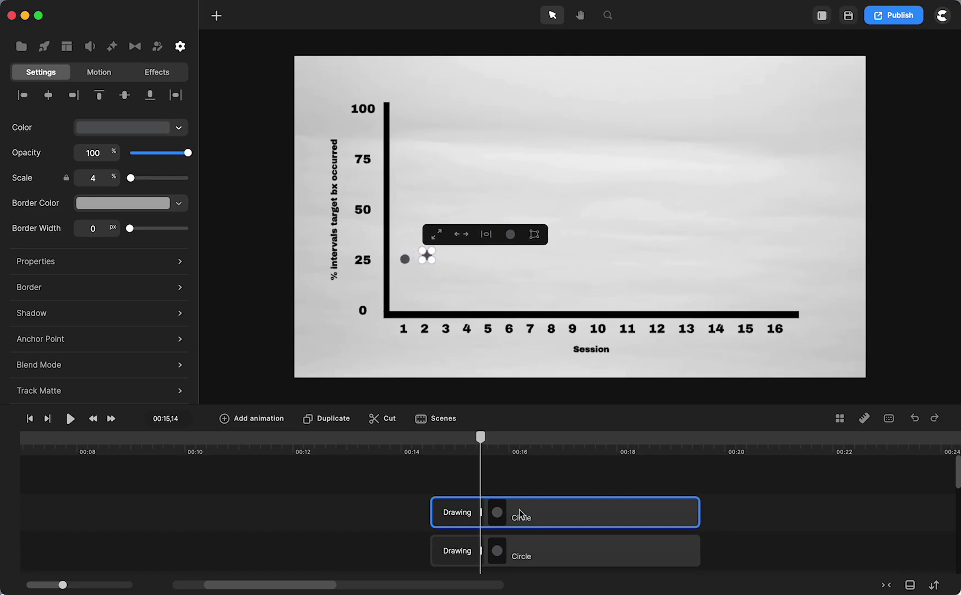
pyautogui.press('Left')
pyautogui.press('Up')
pyautogui.press('Up')
pyautogui.press('Up')
pyautogui.press('Up')
pyautogui.press('Up')
pyautogui.press('Up')
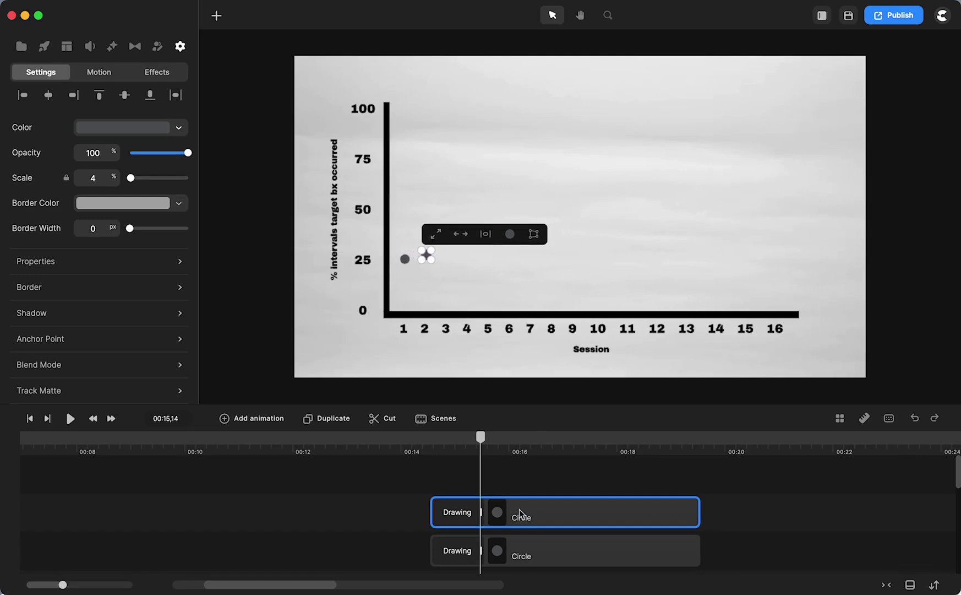
pyautogui.press('Up')
pyautogui.press('Up')
pyautogui.press('Up')
pyautogui.press('Up')
pyautogui.press('Up')
pyautogui.press('Up')
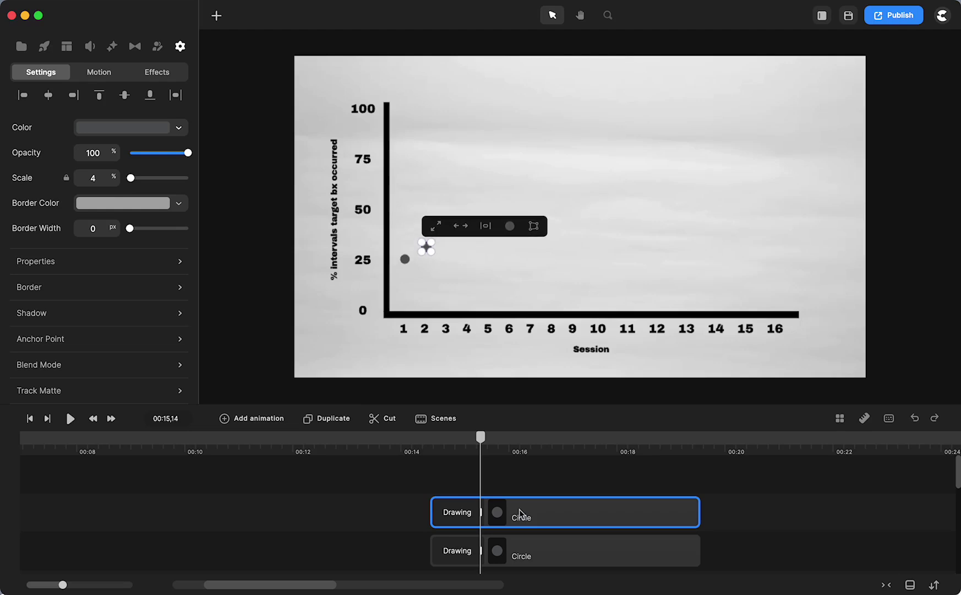
pyautogui.press('Up')
pyautogui.press('Up')
pyautogui.press('Up')
pyautogui.press('Up')
pyautogui.press('Up')
pyautogui.press('Up')
pyautogui.press('Up')
pyautogui.press('Up')
pyautogui.press('Up')
pyautogui.press('Up')
pyautogui.press('Up')
pyautogui.press('Up')
pyautogui.press('Up')
pyautogui.press('Up')
pyautogui.press('Up')
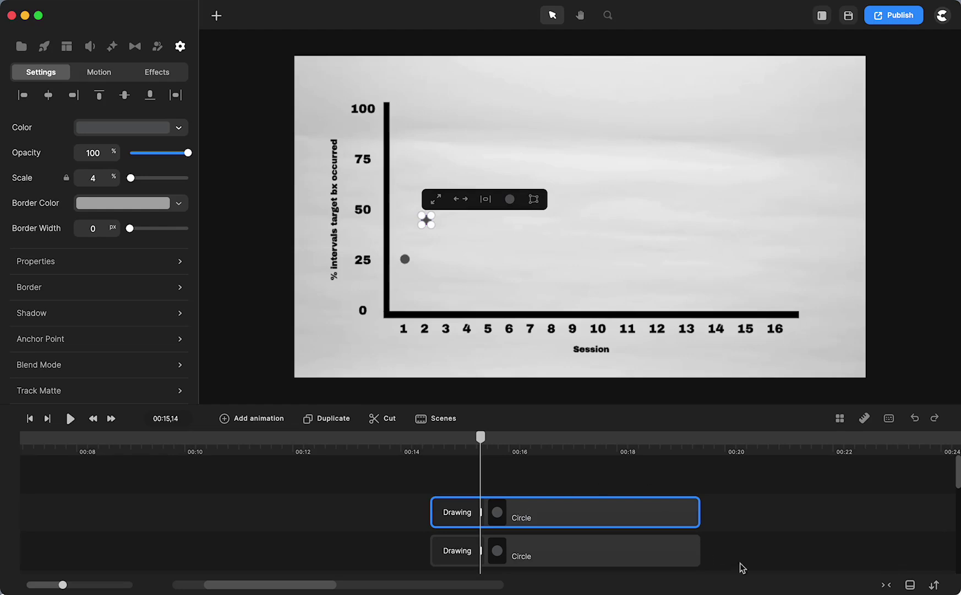
pyautogui.click(799, 516)
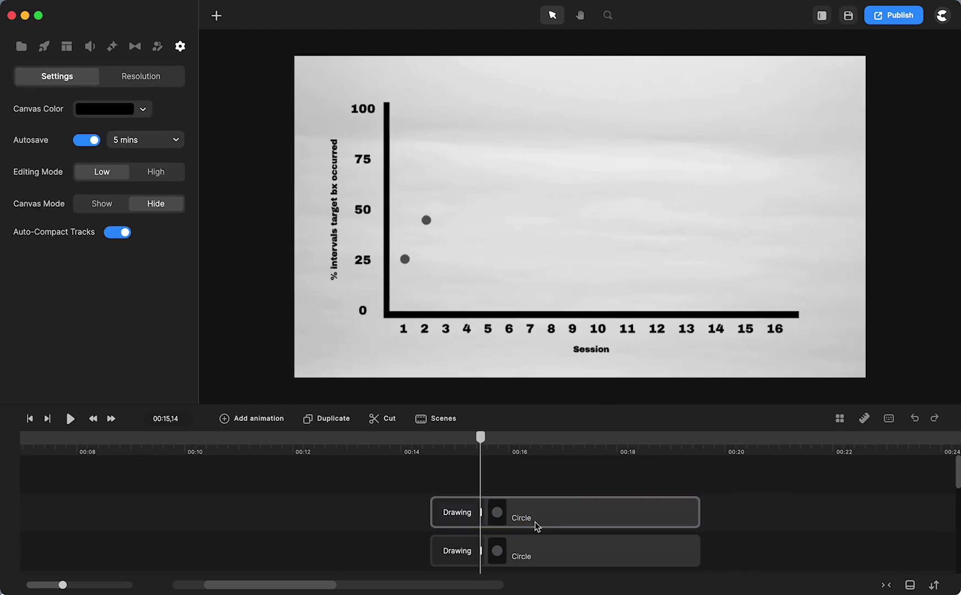
# Step: Start the upper dot's clip later and extend the lower dot's clip, then preview
pyautogui.moveTo(518, 522); pyautogui.dragTo(576, 520)
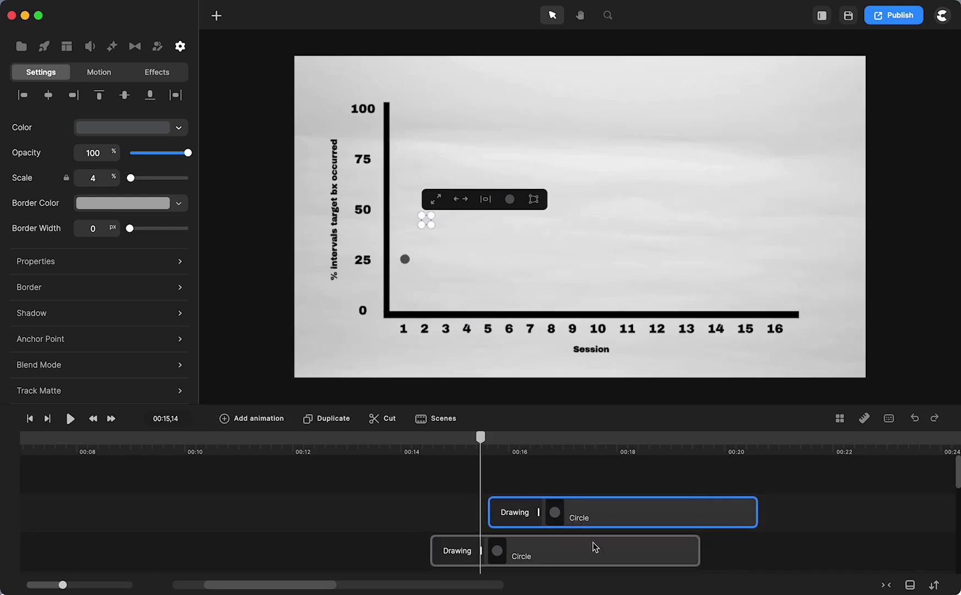
pyautogui.moveTo(697, 550); pyautogui.dragTo(757, 552)
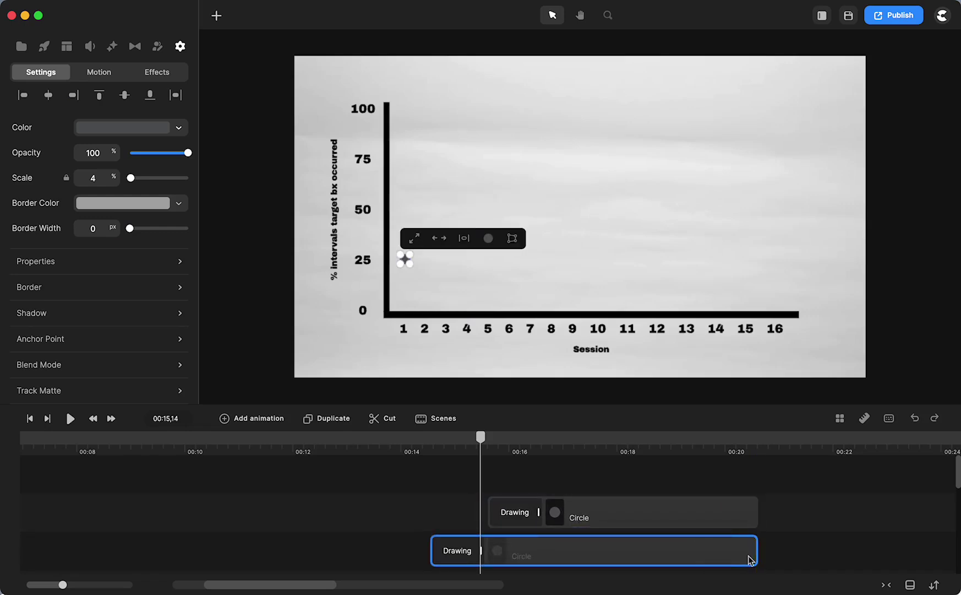
pyautogui.click(414, 450)
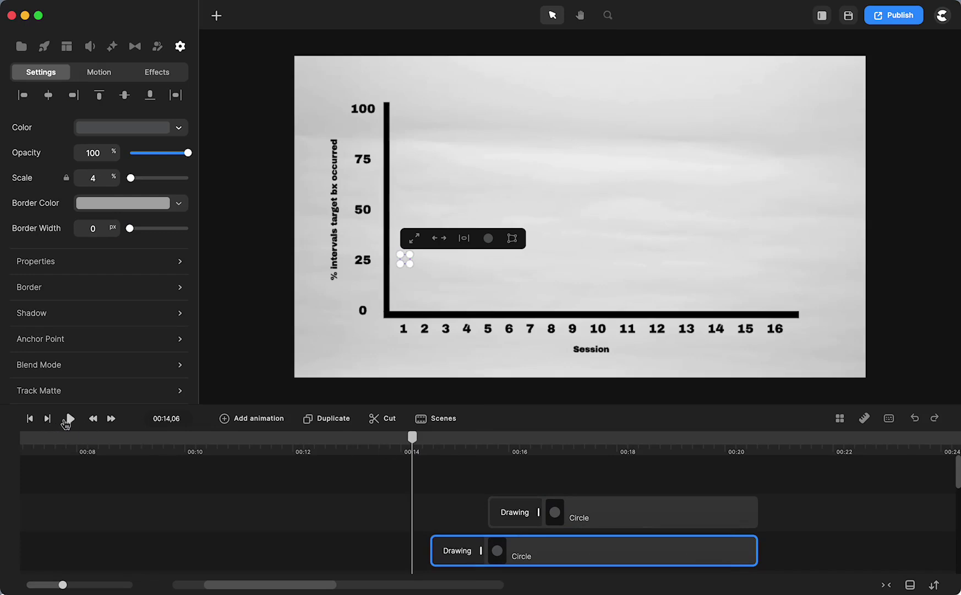
pyautogui.click(69, 419)
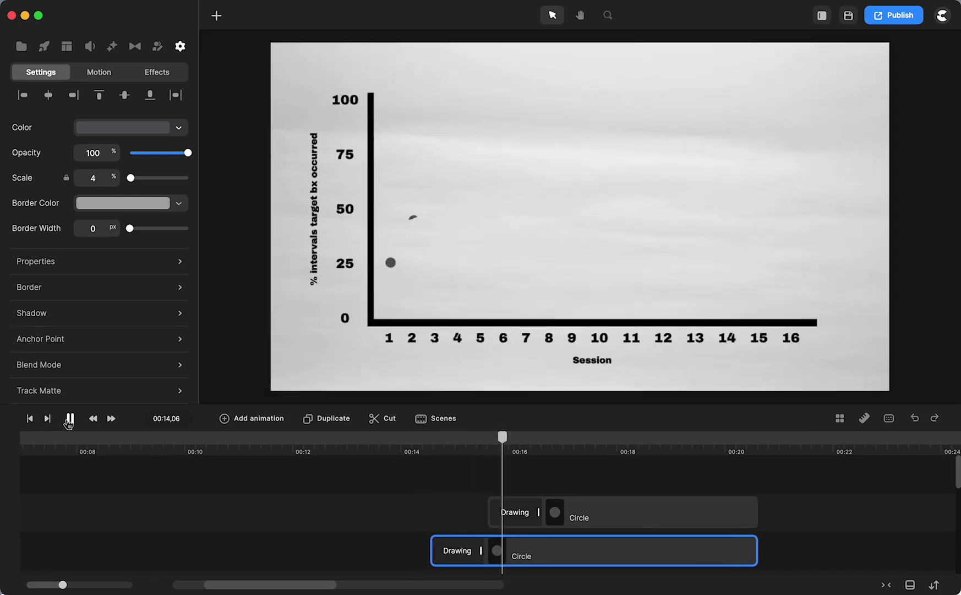
pyautogui.click(68, 419)
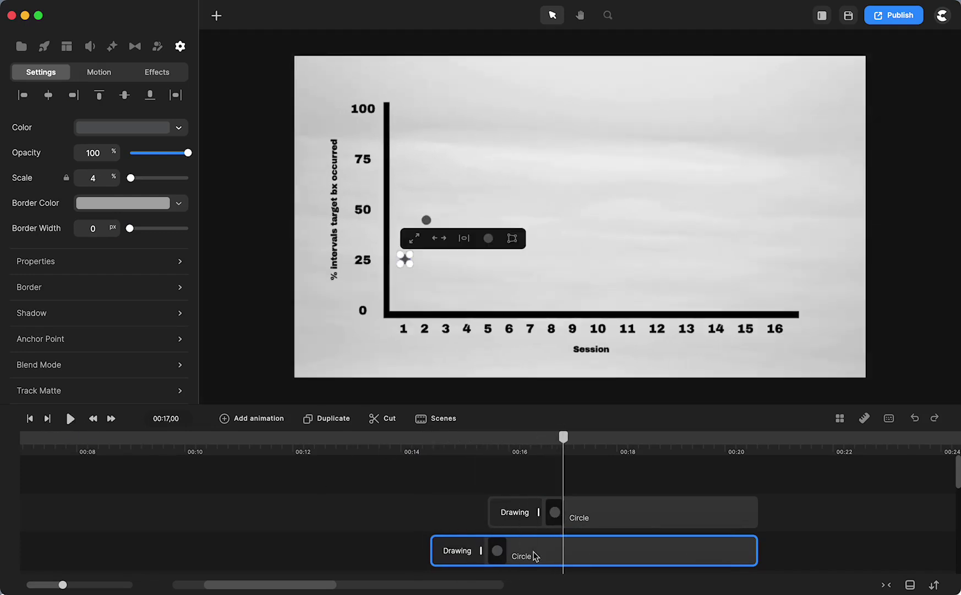
# Step: Stretch the second dot's Drawing animation across most of its clip and preview it
pyautogui.click(587, 514)
pyautogui.doubleClick(602, 518)
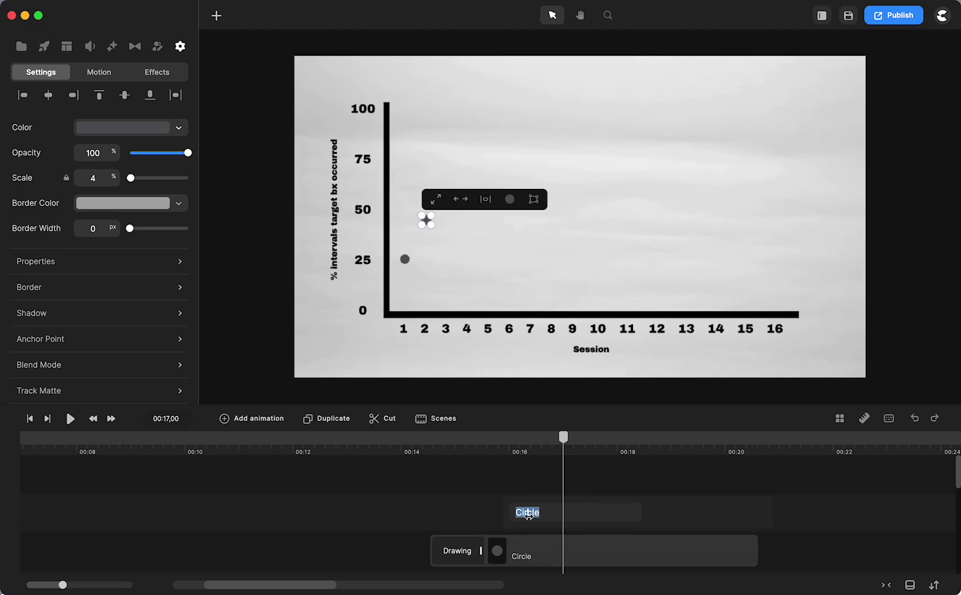
pyautogui.click(471, 504)
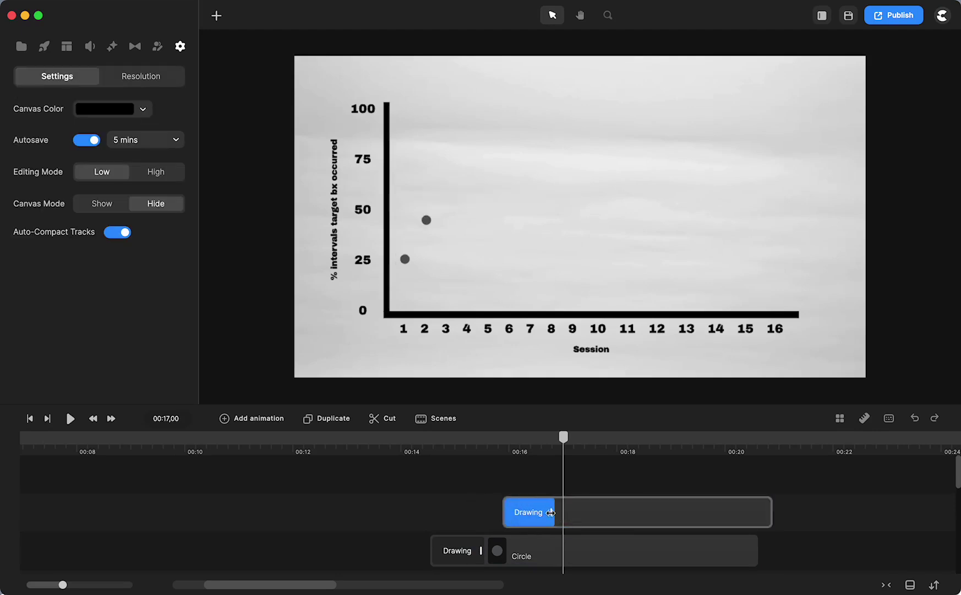
pyautogui.moveTo(551, 512); pyautogui.dragTo(525, 513)
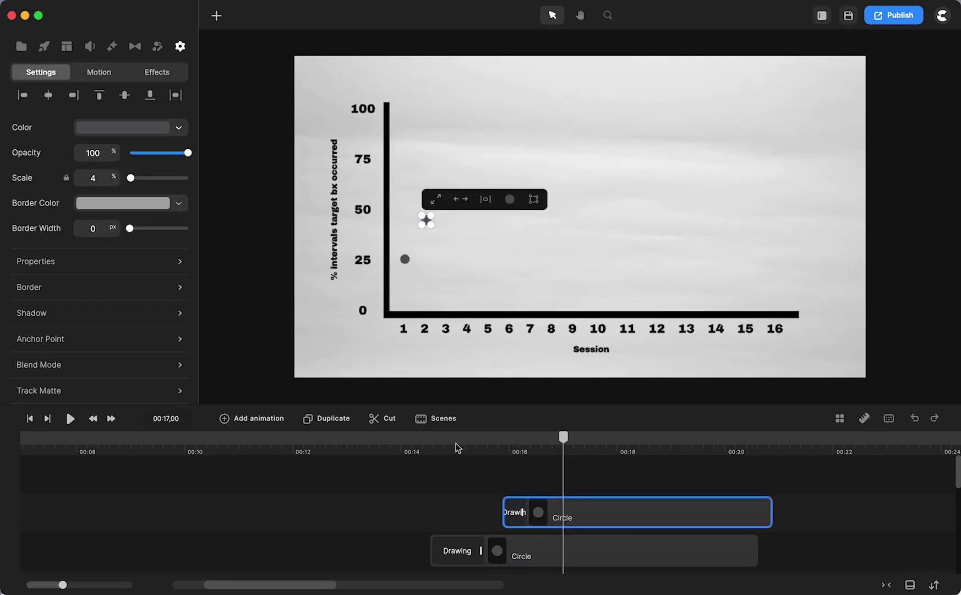
pyautogui.click(434, 438)
pyautogui.click(70, 418)
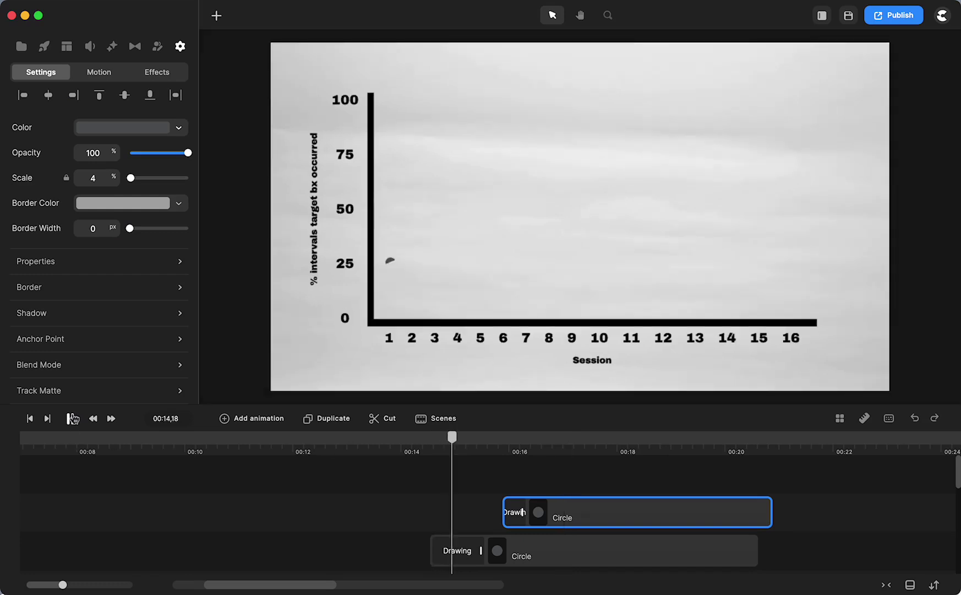
pyautogui.press('space')
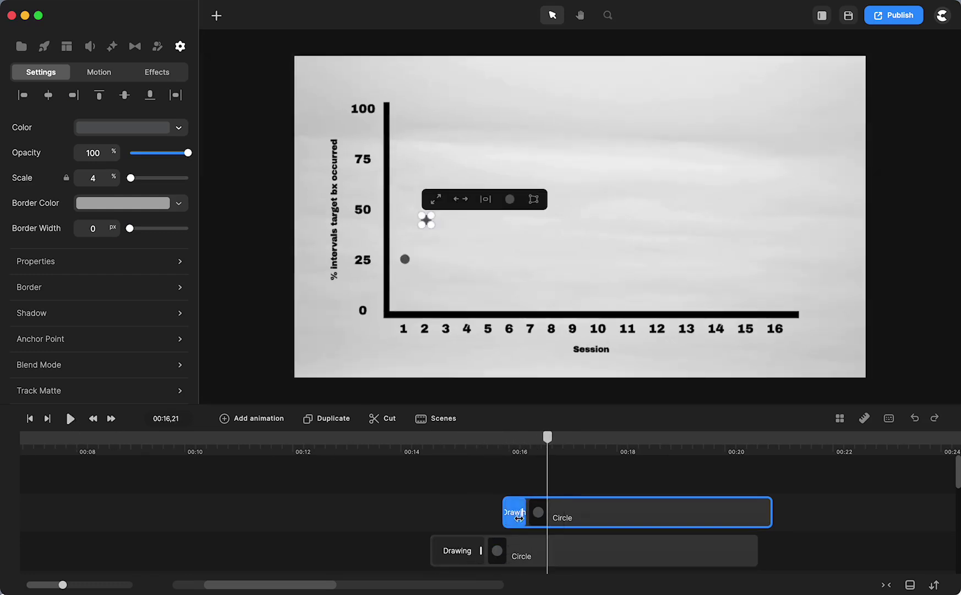
pyautogui.moveTo(519, 515)
pyautogui.mouseDown()
pyautogui.moveTo(673, 522)
pyautogui.moveTo(526, 515)
pyautogui.mouseUp()
pyautogui.click(441, 511)
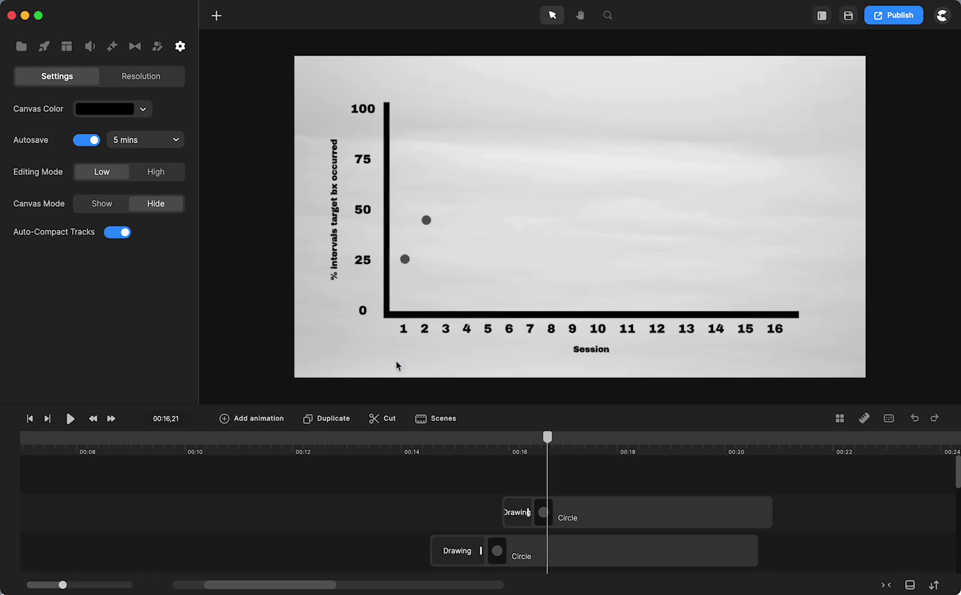
# Step: Move the playhead back to about one second into the animation
pyautogui.moveTo(549, 439)
pyautogui.mouseDown()
pyautogui.moveTo(507, 444)
pyautogui.moveTo(556, 453)
pyautogui.mouseUp()
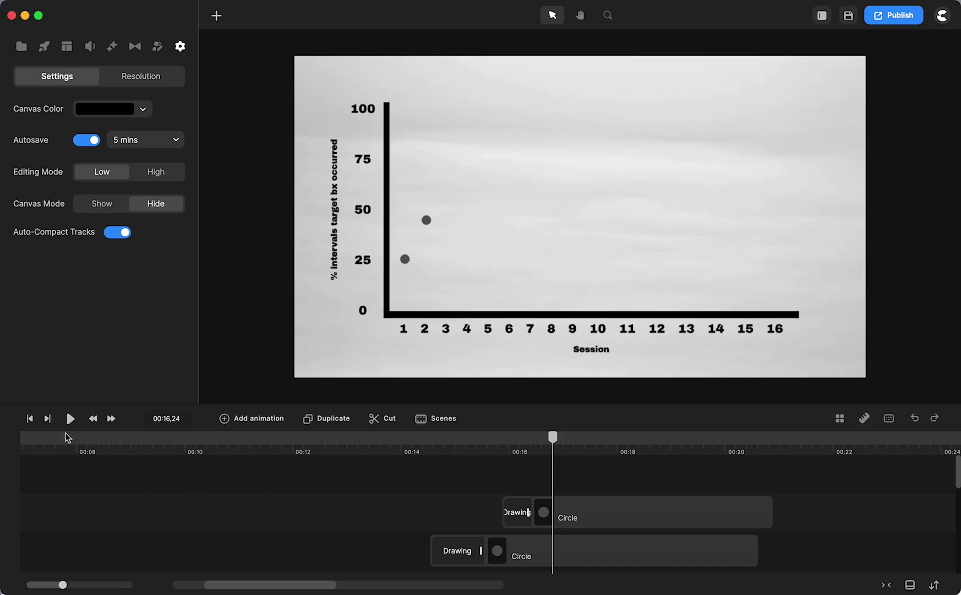
pyautogui.click(49, 438)
pyautogui.hscroll(-5, 132, 496)
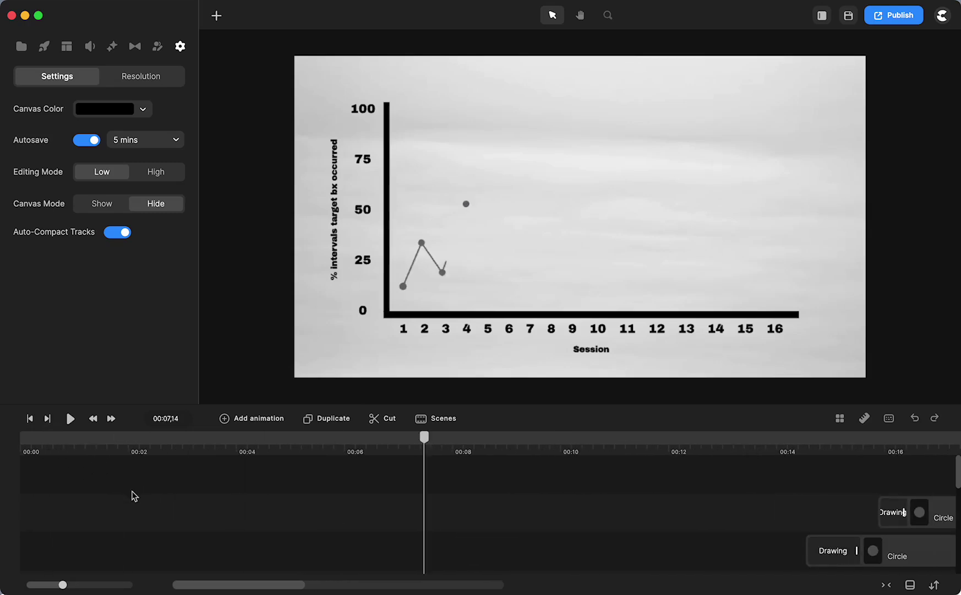
pyautogui.click(169, 440)
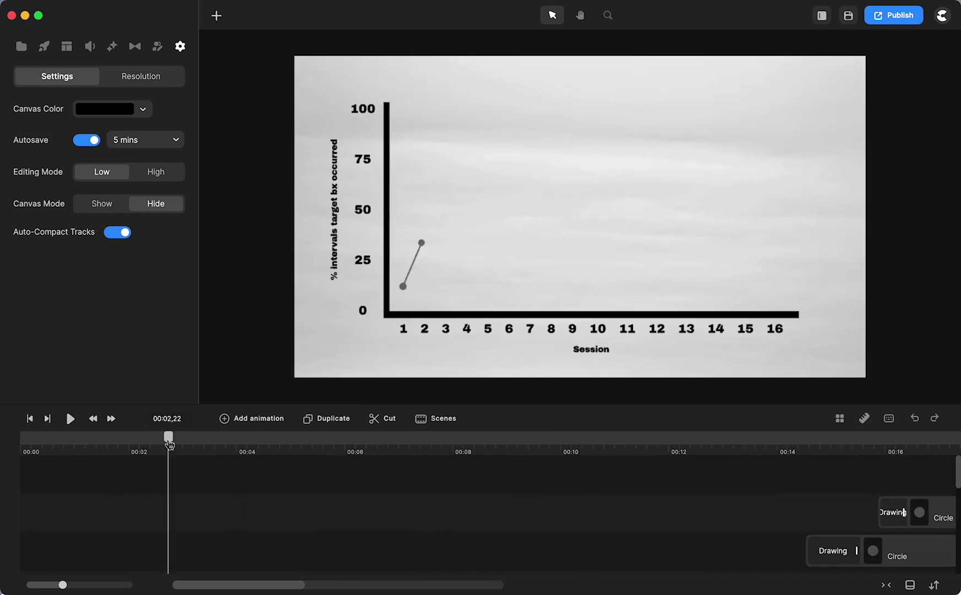
pyautogui.click(79, 441)
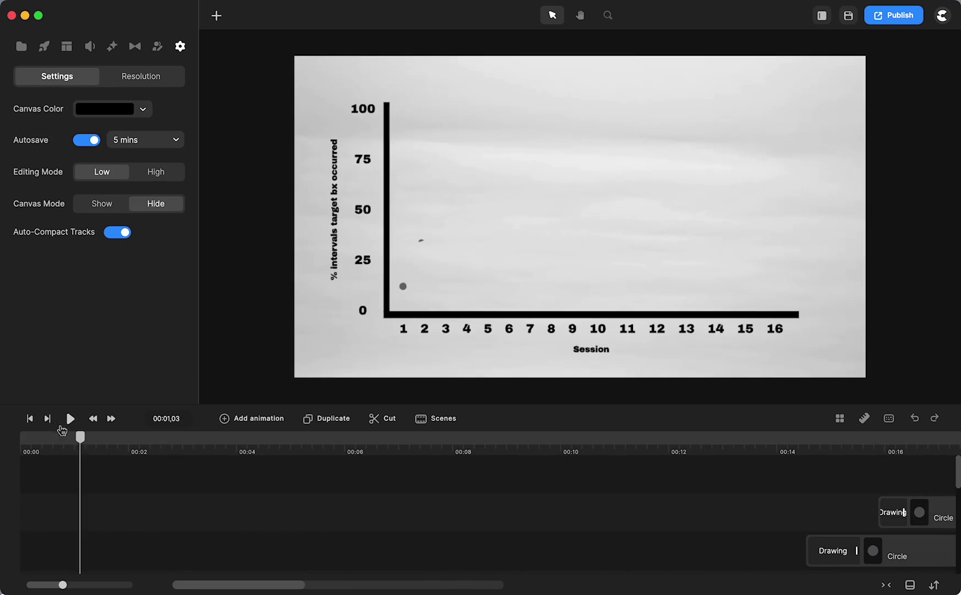
# Step: Play until the first line draws, pause near 00:03, then rewind to about 00:02
pyautogui.click(70, 419)
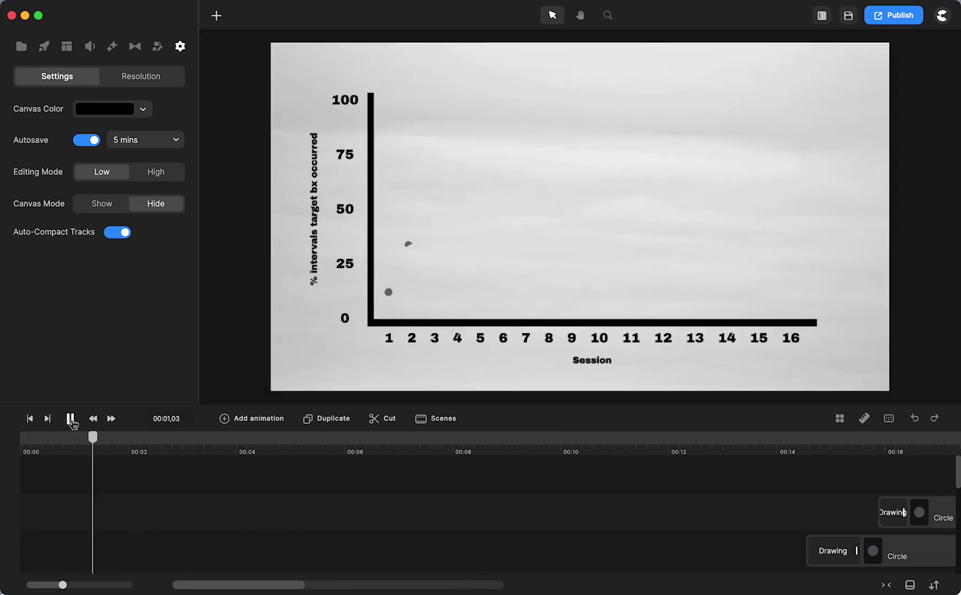
pyautogui.click(70, 419)
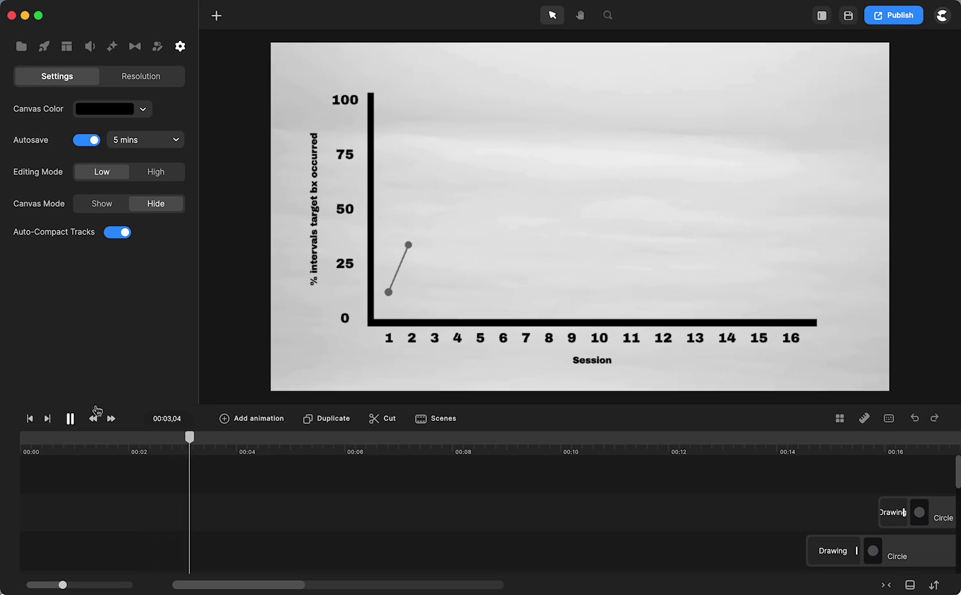
pyautogui.moveTo(189, 437)
pyautogui.mouseDown()
pyautogui.moveTo(134, 438)
pyautogui.moveTo(161, 455)
pyautogui.mouseUp()
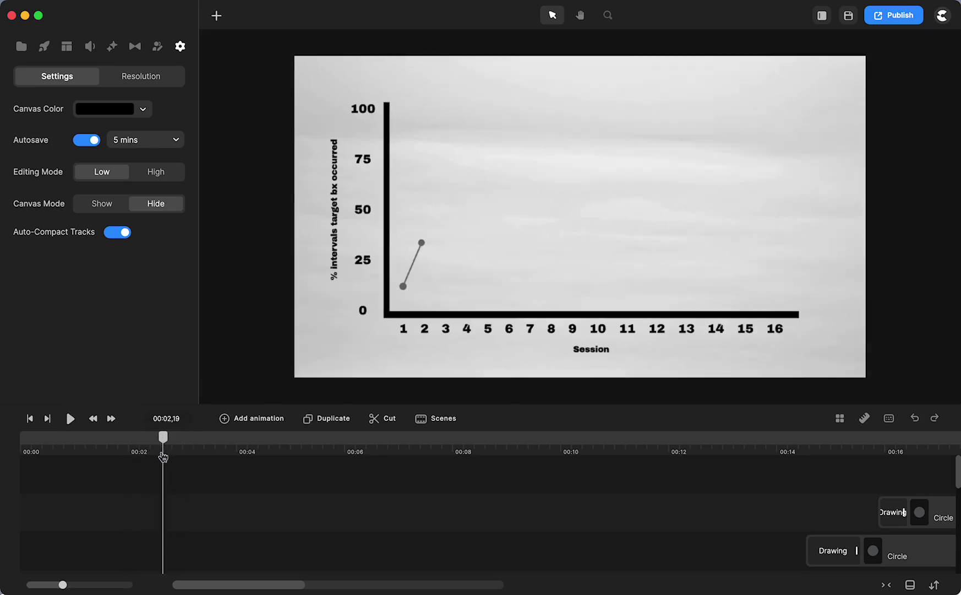
pyautogui.scroll(-2, 142, 527)
pyautogui.scroll(3, 142, 528)
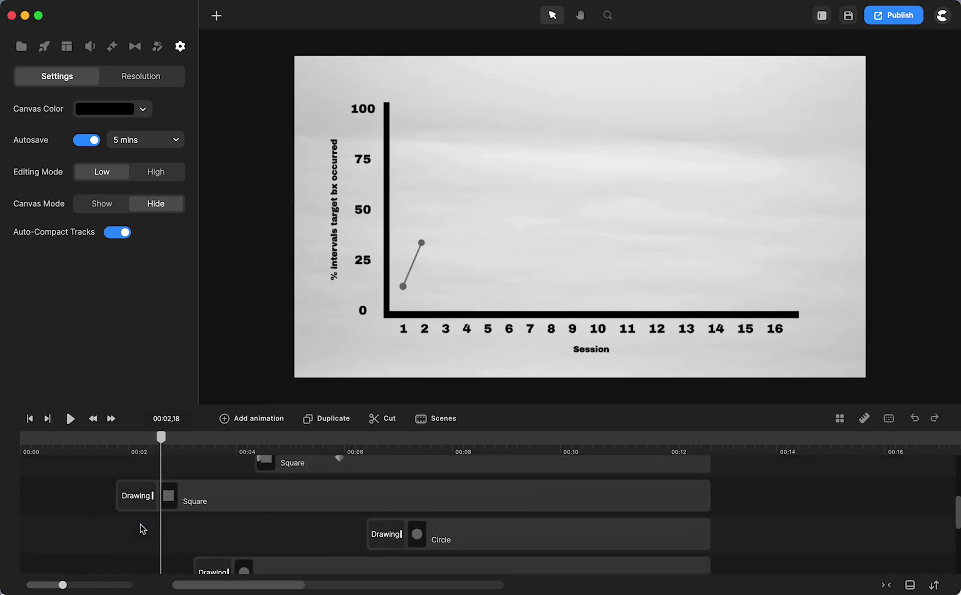
# Step: Select the Drawing Square clip and open its Doodle effect settings
pyautogui.click(184, 500)
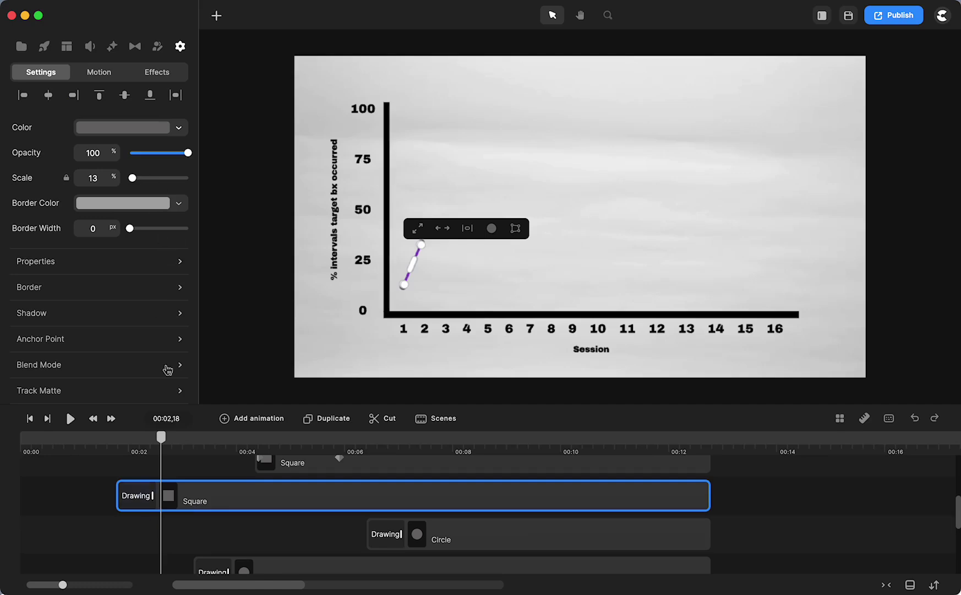
pyautogui.click(157, 72)
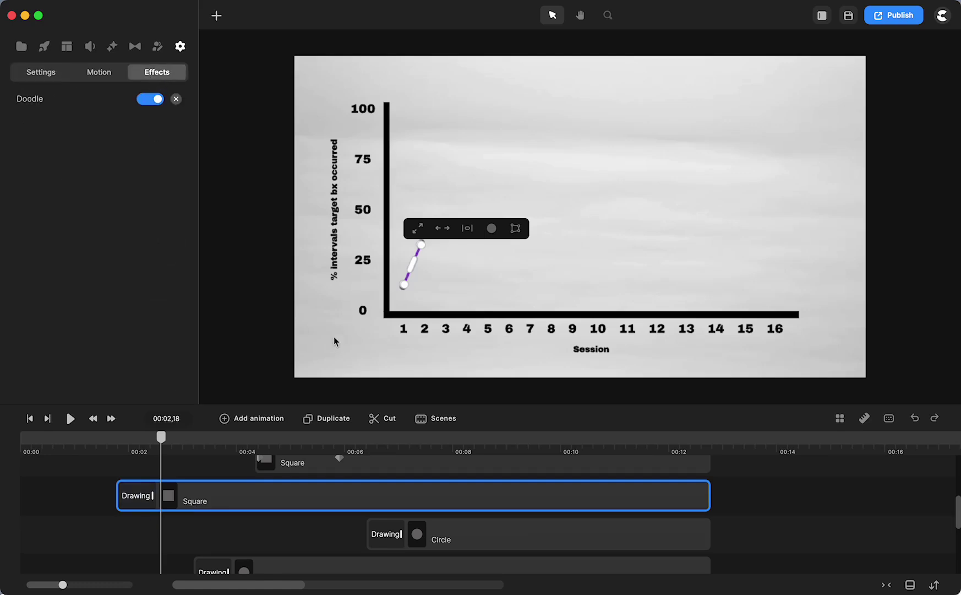
pyautogui.moveTo(334, 341); pyautogui.dragTo(527, 341)
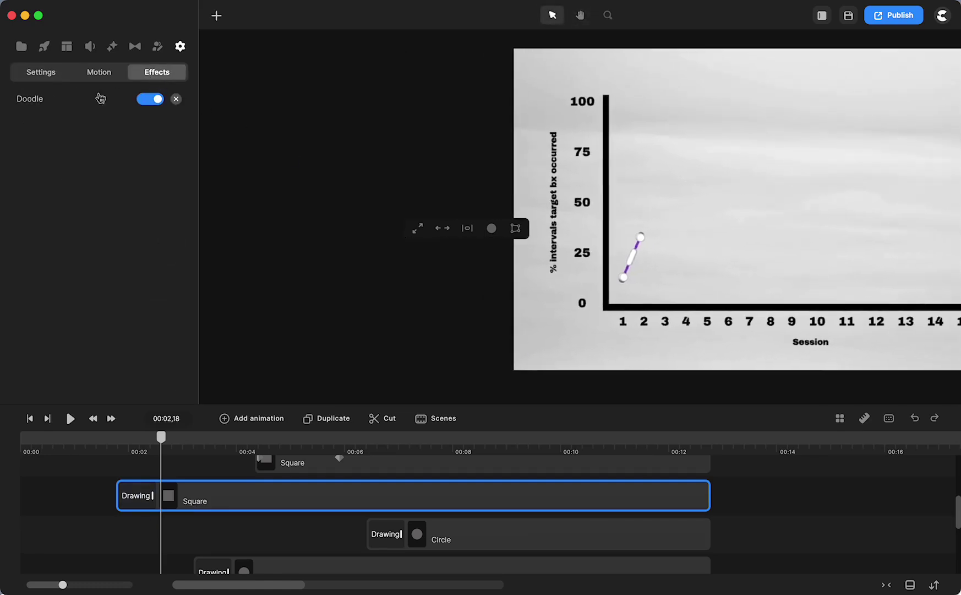
pyautogui.click(34, 102)
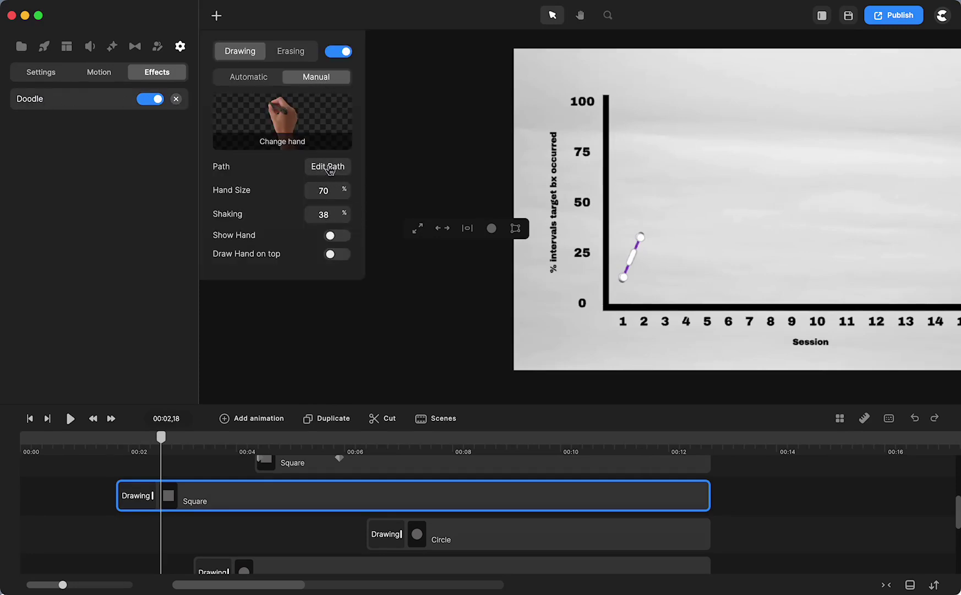
# Step: Edit the Doodle path and scrub the playhead to check the hand-drawn line
pyautogui.click(327, 167)
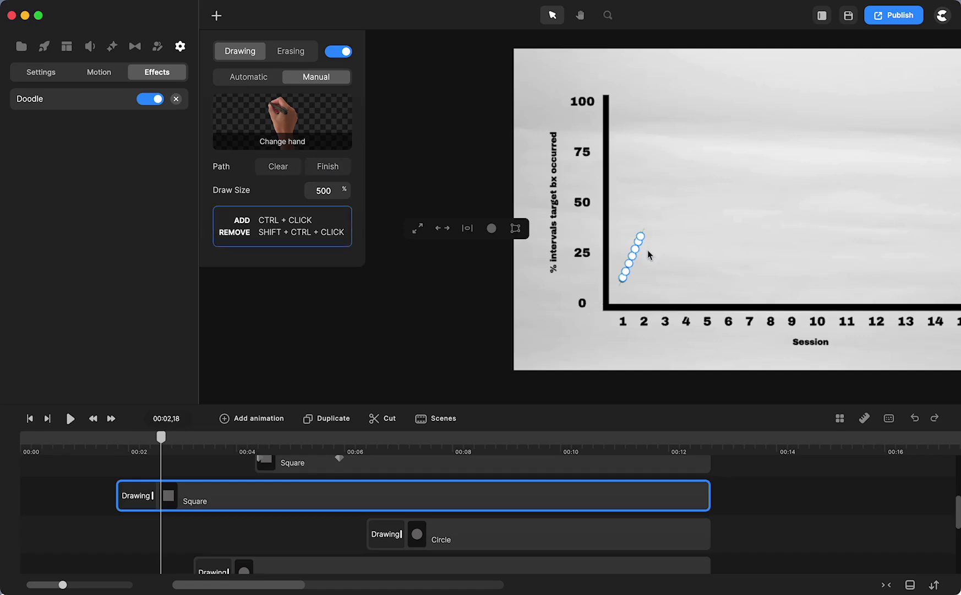
pyautogui.scroll(5, 648, 255)
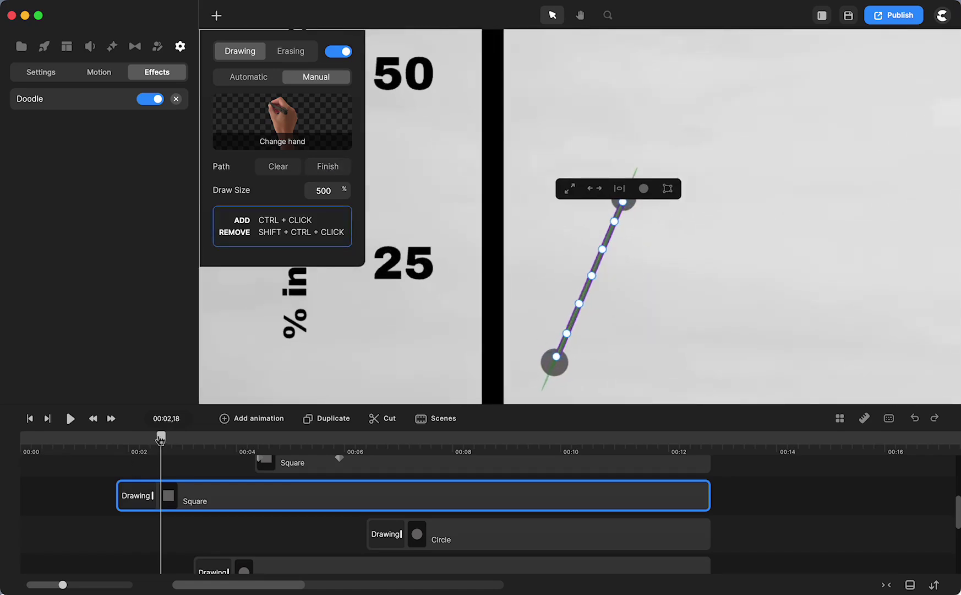
pyautogui.moveTo(164, 438)
pyautogui.mouseDown()
pyautogui.moveTo(125, 439)
pyautogui.moveTo(230, 444)
pyautogui.moveTo(118, 444)
pyautogui.moveTo(161, 464)
pyautogui.mouseUp()
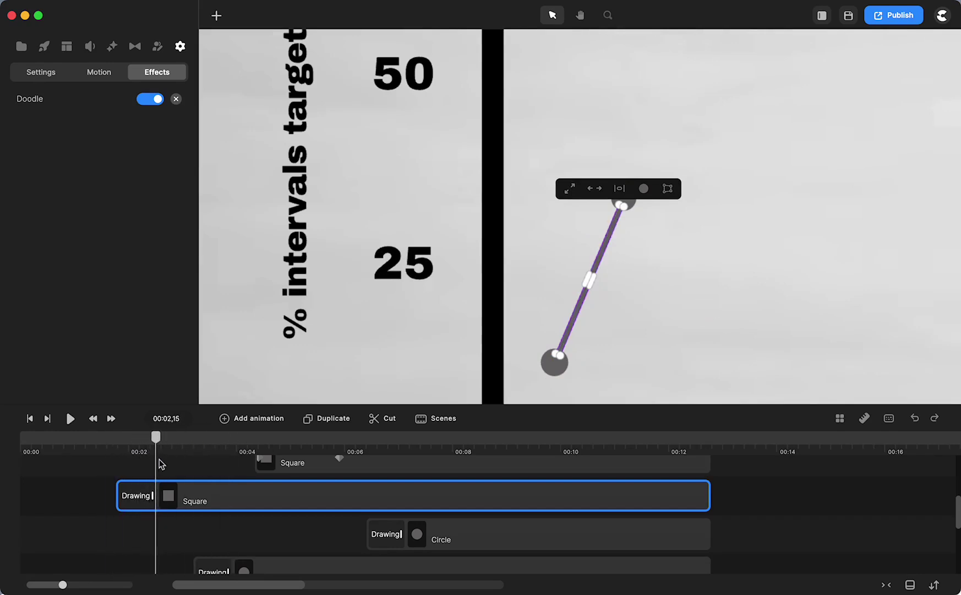
pyautogui.hotkey('shift', '1')
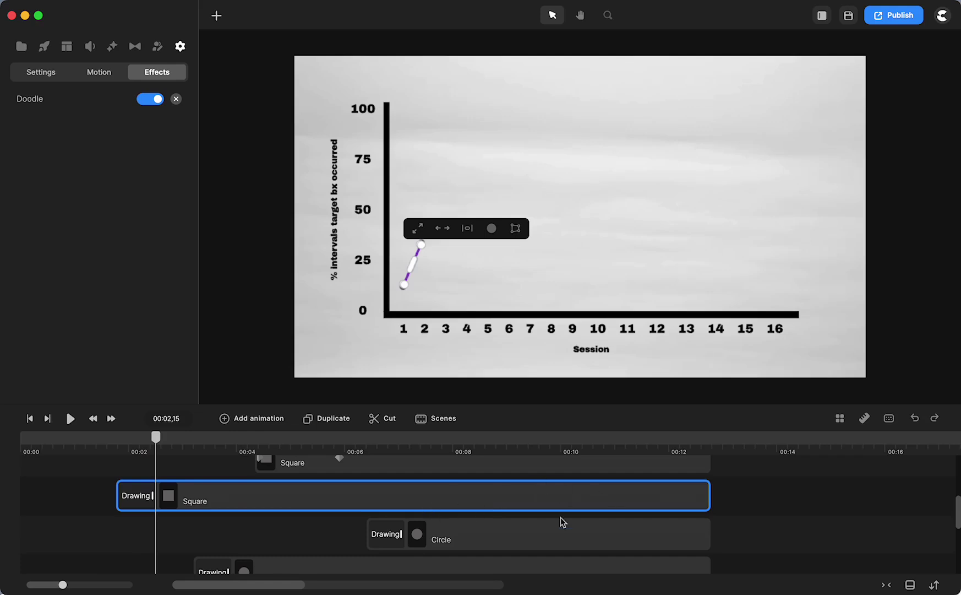
pyautogui.hscroll(10, 560, 516)
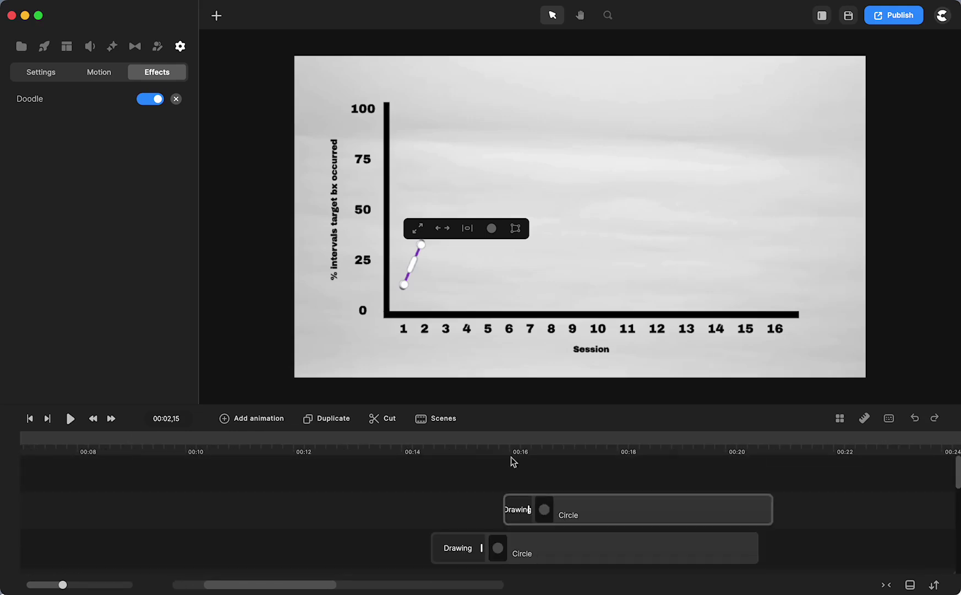
# Step: Scrub to reveal the second dot and add a Square shape to the chart
pyautogui.click(503, 440)
pyautogui.click(407, 503)
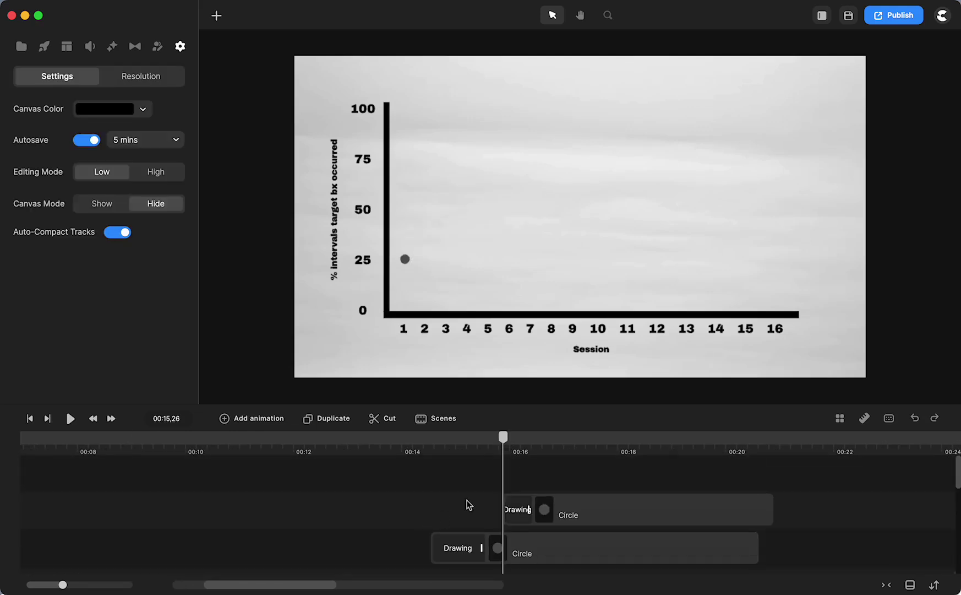
pyautogui.moveTo(503, 438); pyautogui.dragTo(565, 452)
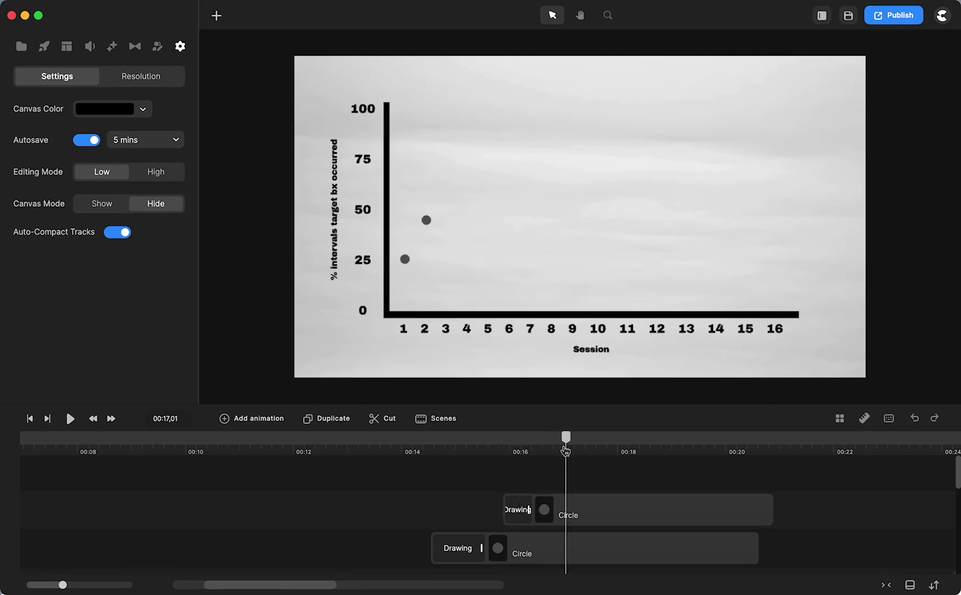
pyautogui.click(217, 17)
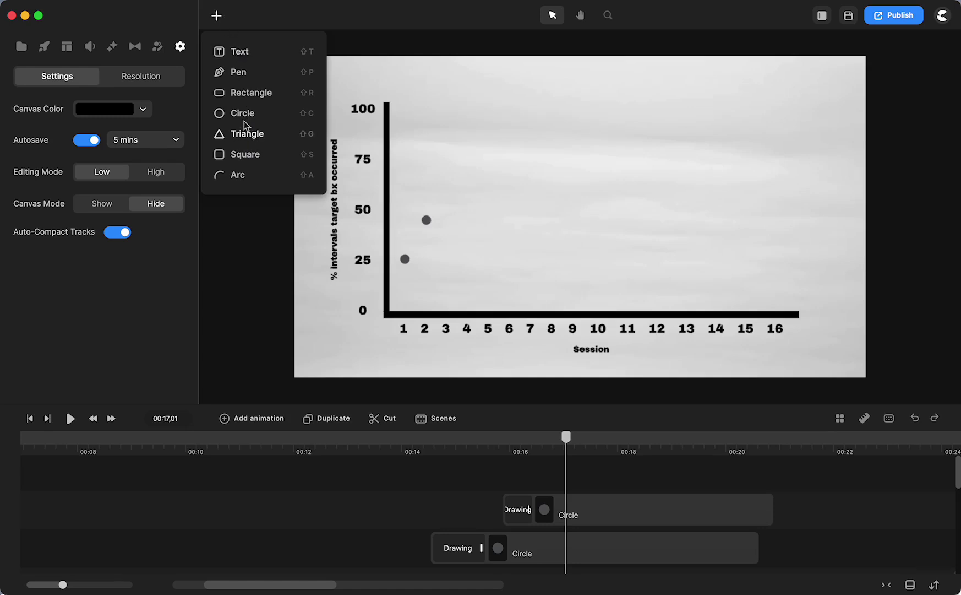
pyautogui.click(253, 159)
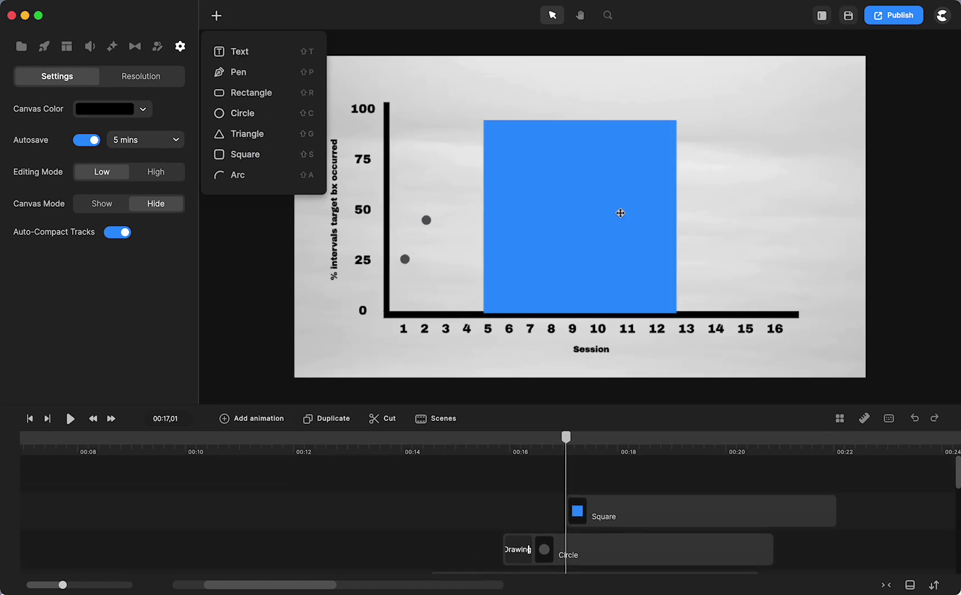
pyautogui.click(596, 213)
# Step: Squash the square into a thin diagonal bar starting at the Session 1 dot
pyautogui.moveTo(584, 312); pyautogui.dragTo(479, 229)
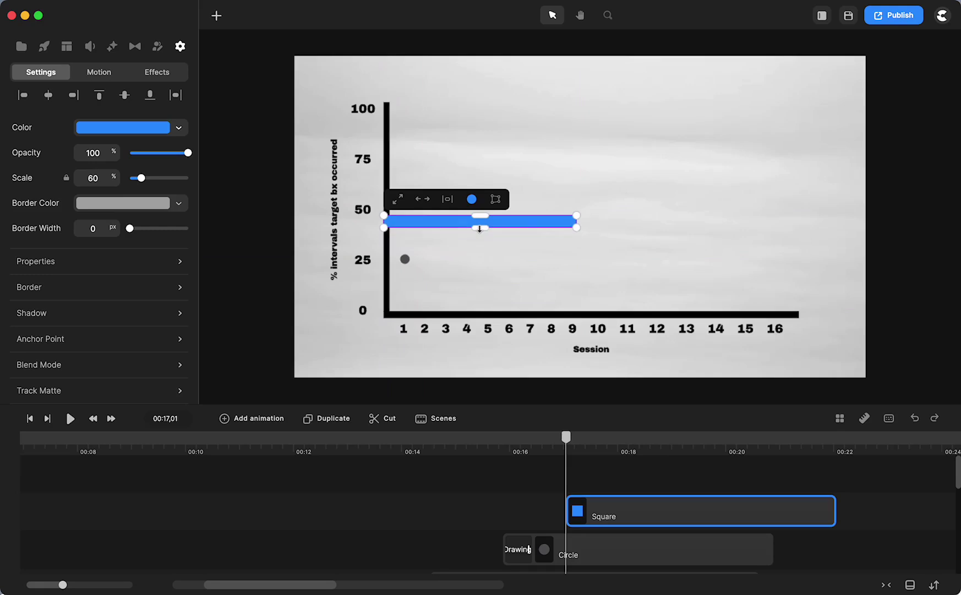
pyautogui.moveTo(579, 234); pyautogui.dragTo(553, 166)
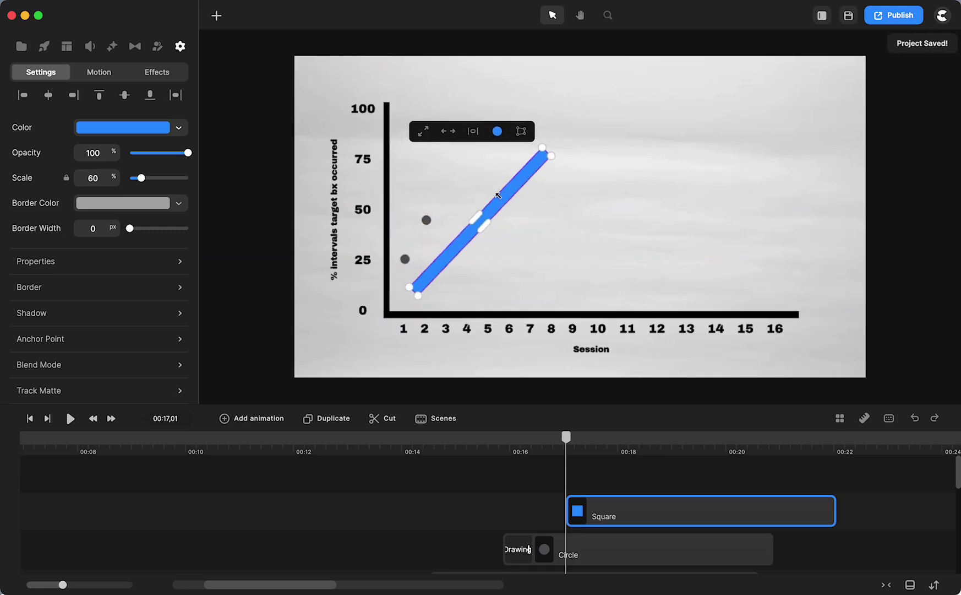
pyautogui.scroll(2, 497, 199)
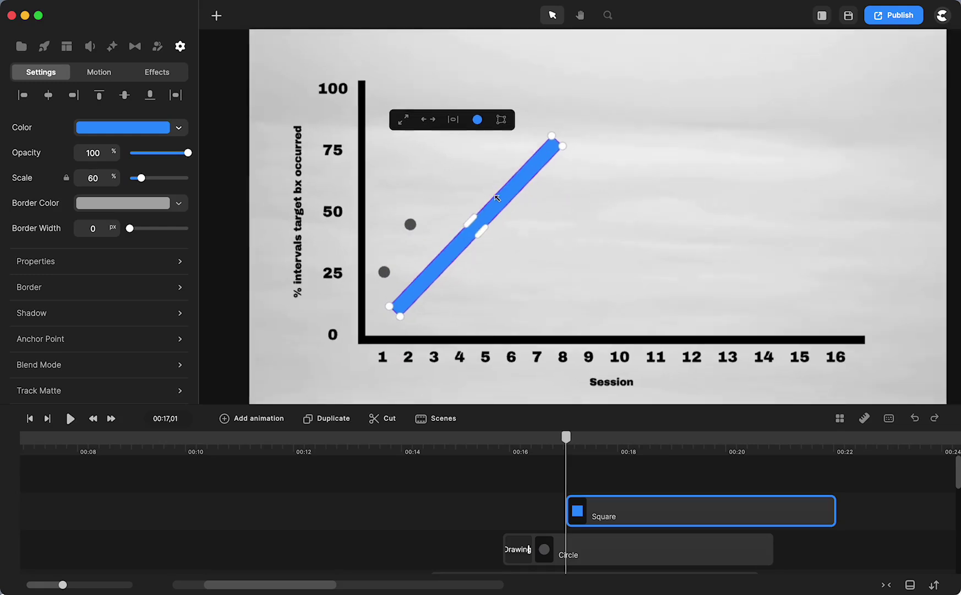
pyautogui.moveTo(500, 202); pyautogui.dragTo(489, 159)
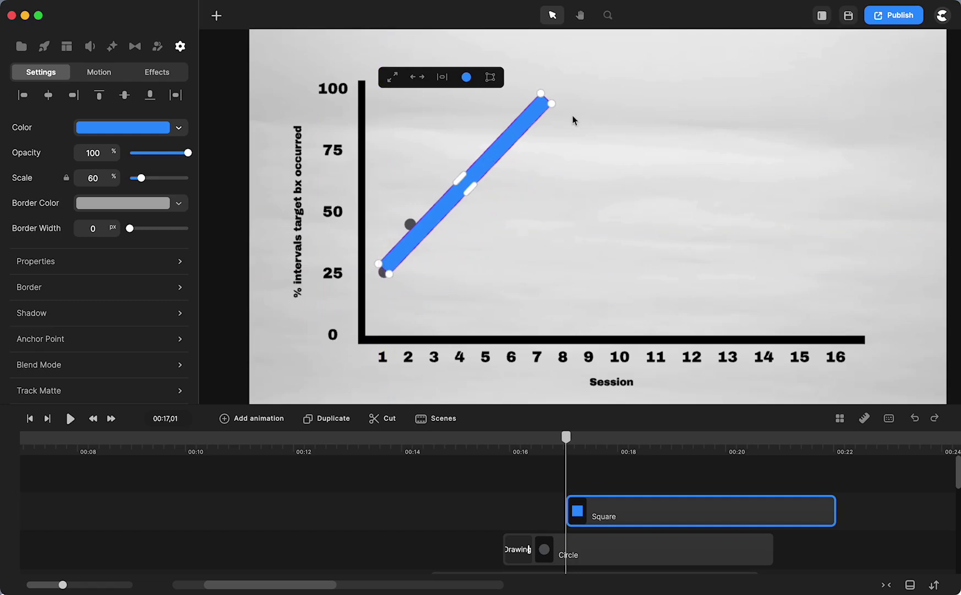
pyautogui.moveTo(551, 94); pyautogui.dragTo(396, 242)
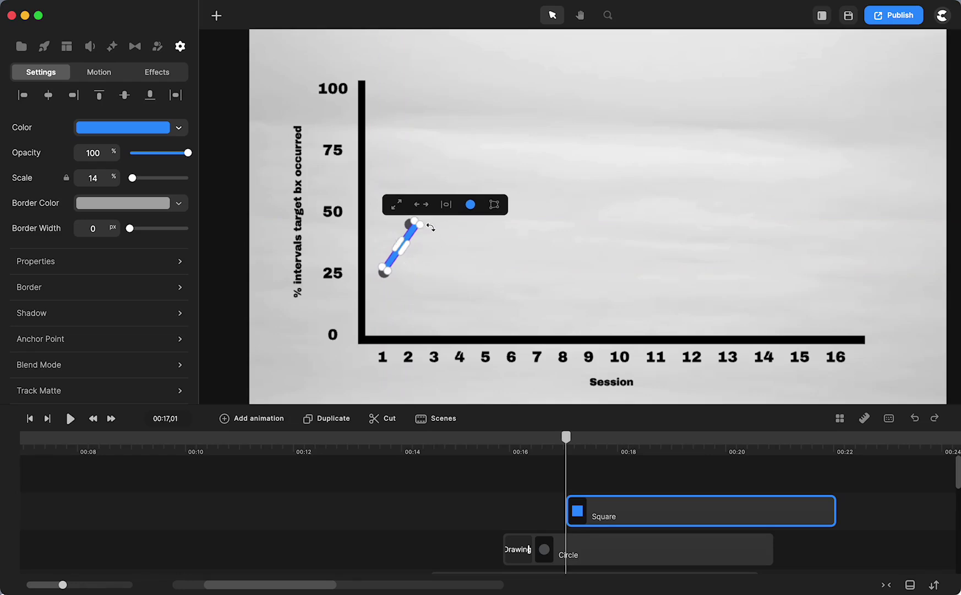
pyautogui.moveTo(430, 226); pyautogui.dragTo(426, 226)
# Step: Shorten and nudge the blue bar so it ends at the Session 2 dot, at 13% scale
pyautogui.scroll(5, 439, 242)
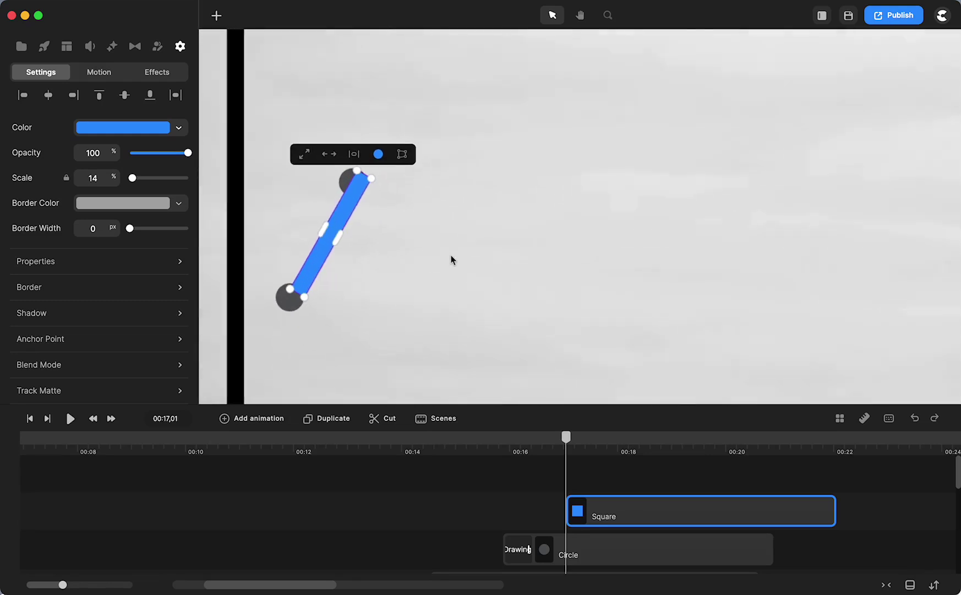
pyautogui.press('h')
pyautogui.moveTo(365, 303); pyautogui.dragTo(536, 301)
pyautogui.press('v')
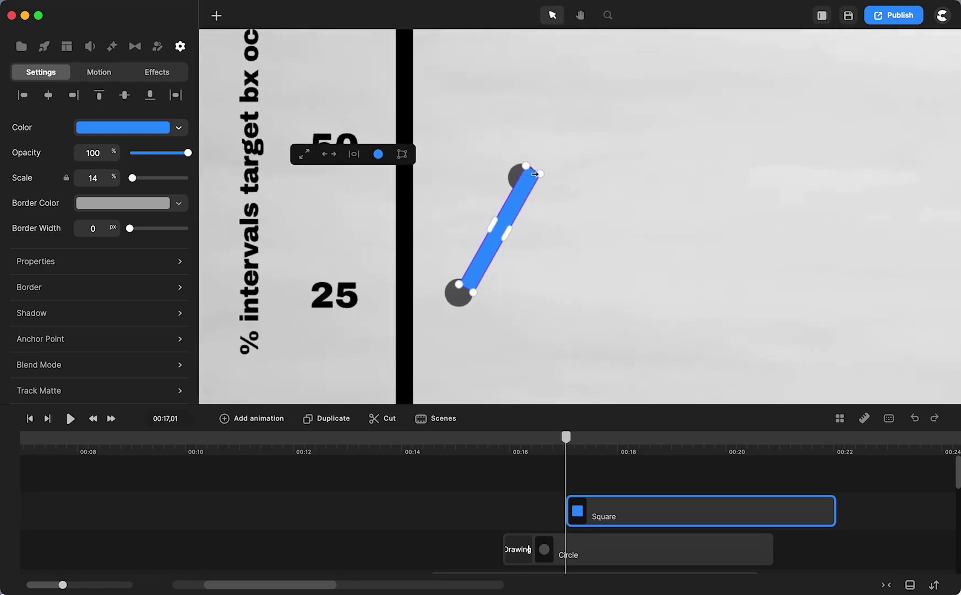
pyautogui.moveTo(535, 169); pyautogui.dragTo(526, 180)
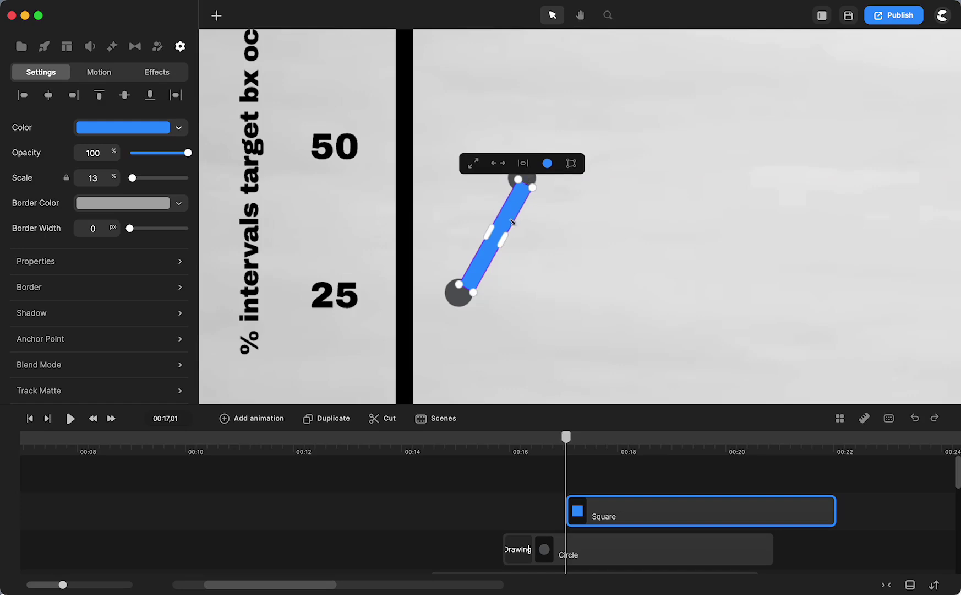
pyautogui.moveTo(506, 218); pyautogui.dragTo(502, 217)
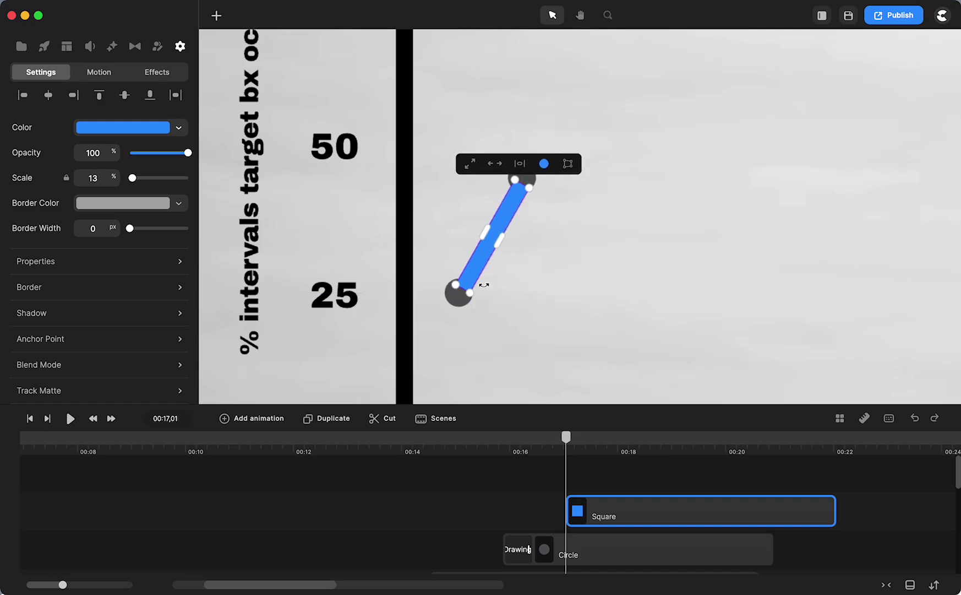
# Step: Colour the line grey 555759 by sampling a data dot with the eyedropper
pyautogui.click(555, 271)
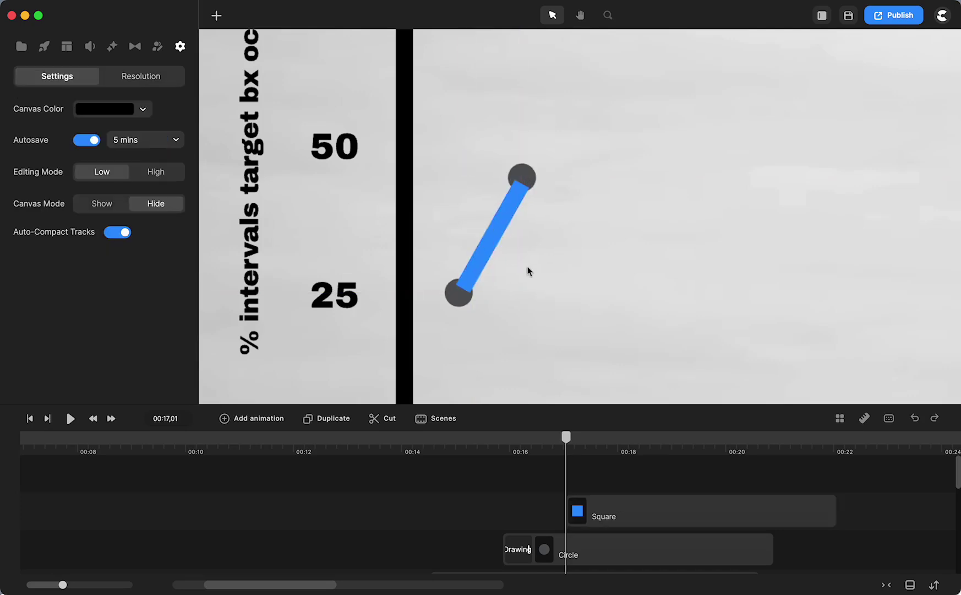
pyautogui.click(473, 273)
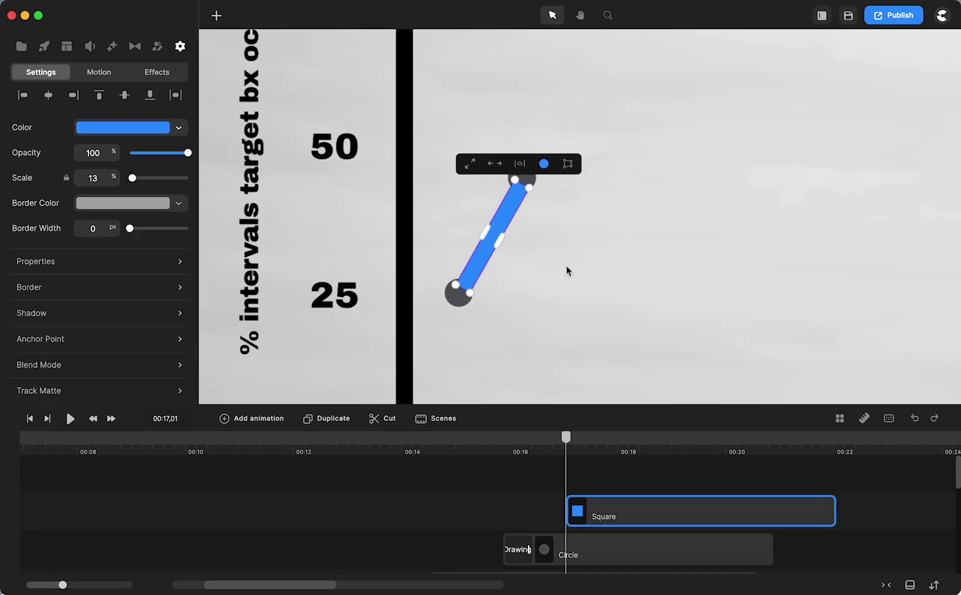
pyautogui.click(558, 299)
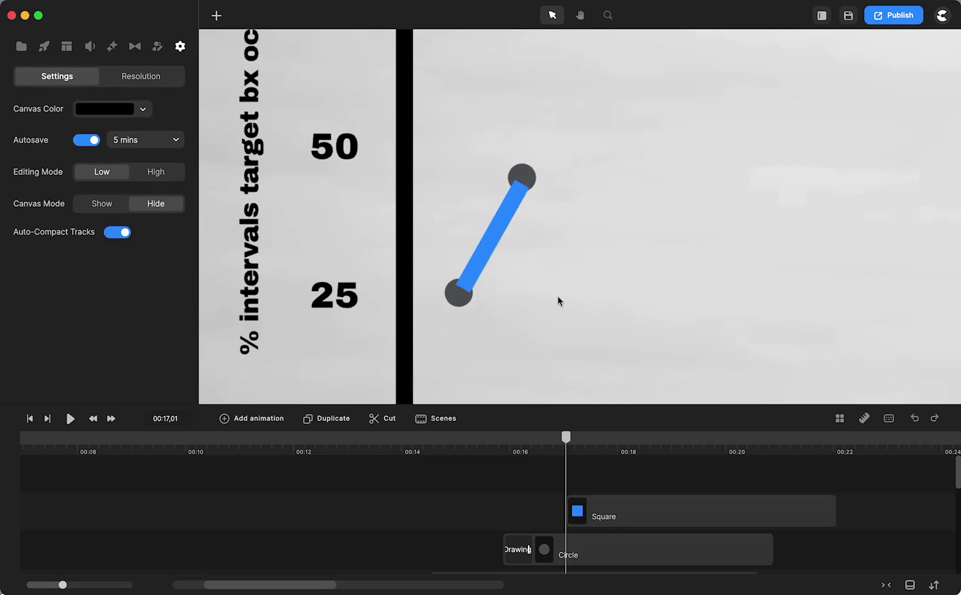
pyautogui.click(511, 206)
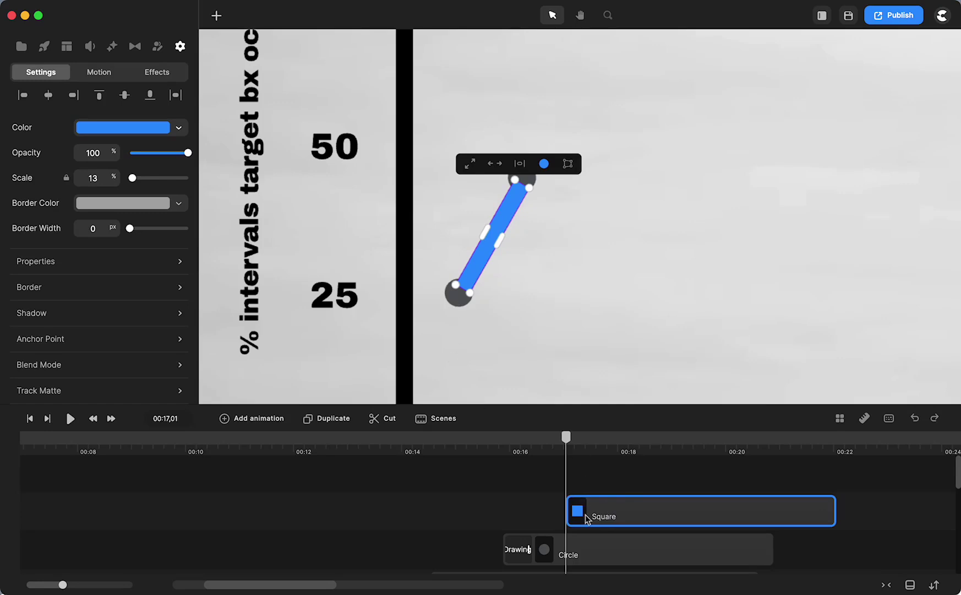
pyautogui.click(543, 163)
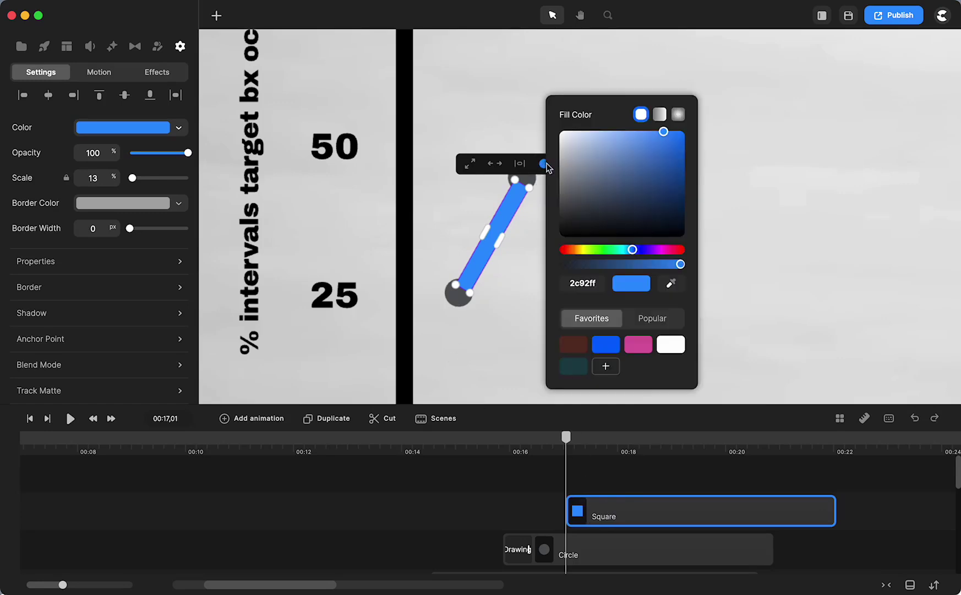
pyautogui.click(671, 284)
pyautogui.click(461, 299)
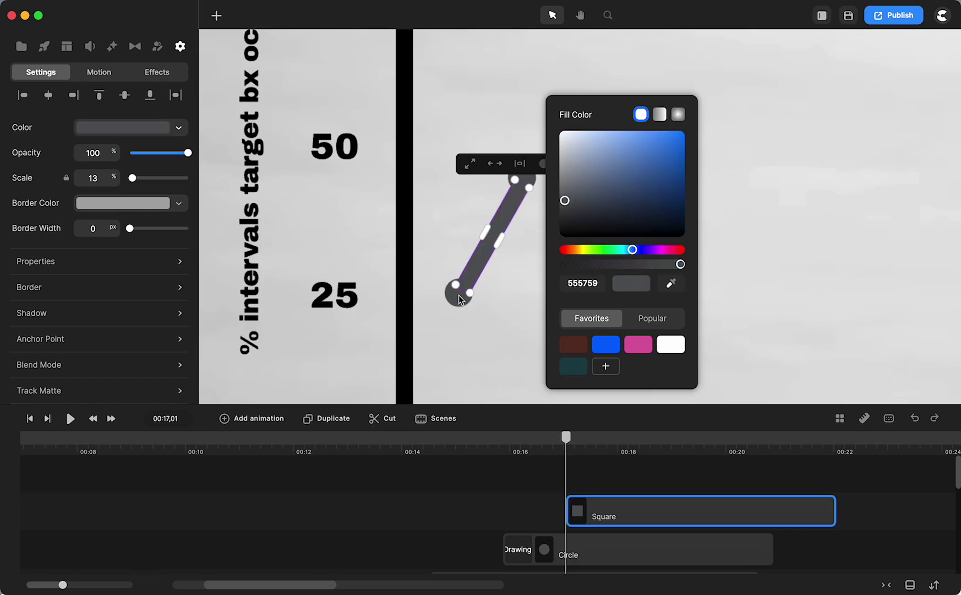
# Step: Make the grey line's stroke thinner and review the result
pyautogui.click(461, 483)
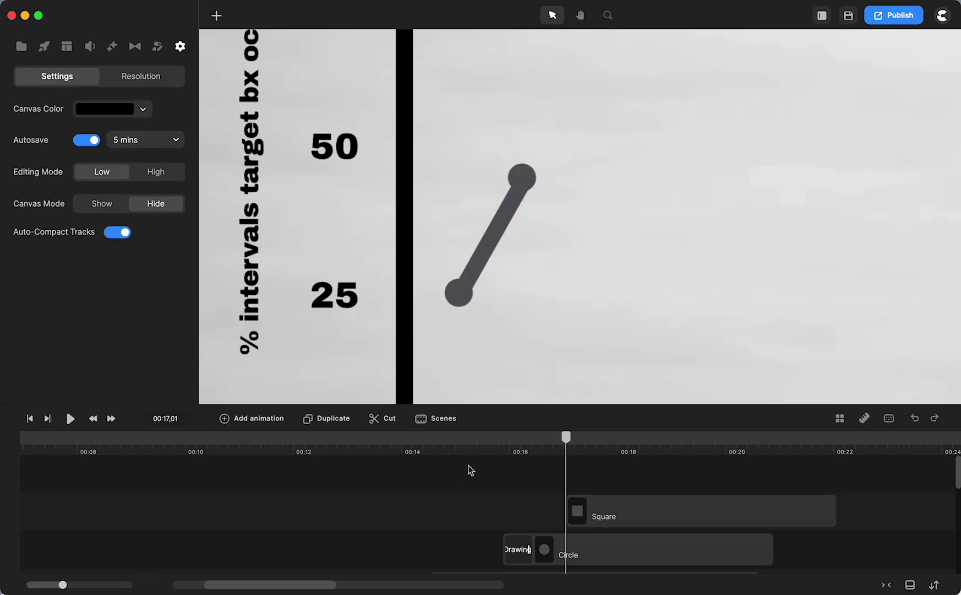
pyautogui.click(490, 247)
pyautogui.moveTo(500, 244); pyautogui.dragTo(485, 233)
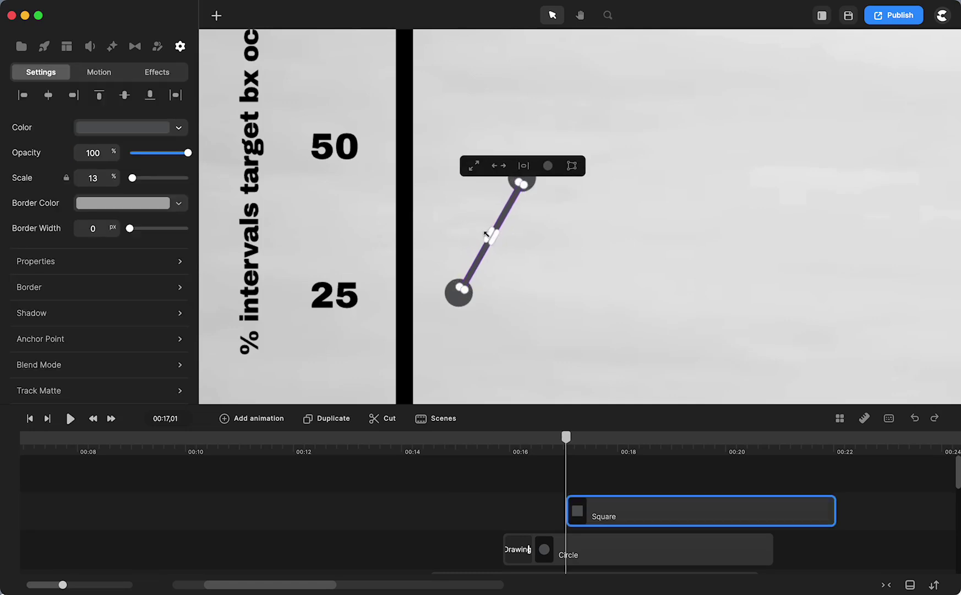
pyautogui.click(447, 490)
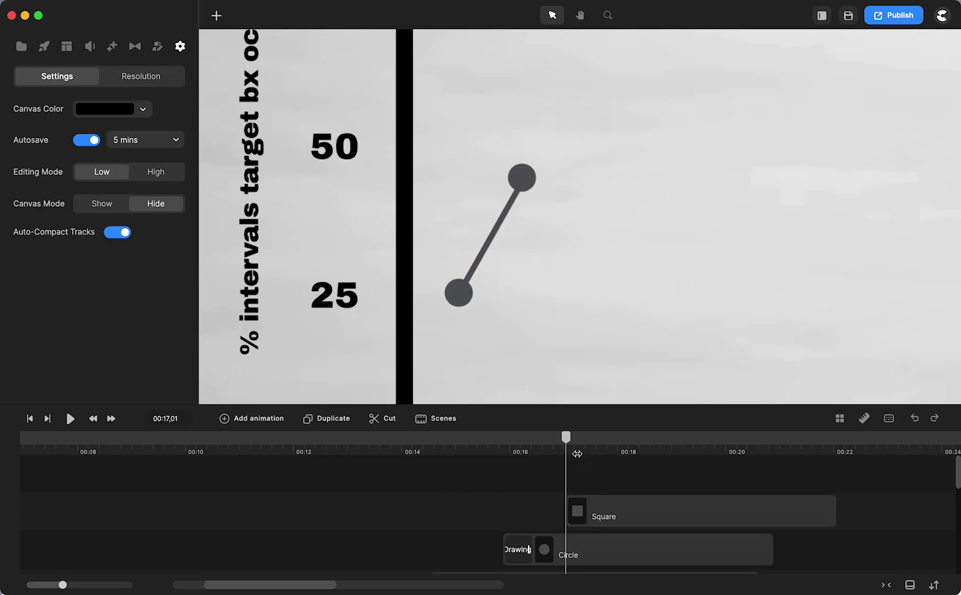
# Step: Add a Linear-eased animation to the line's Square clip at its start
pyautogui.moveTo(575, 452); pyautogui.dragTo(583, 476)
pyautogui.click(587, 516)
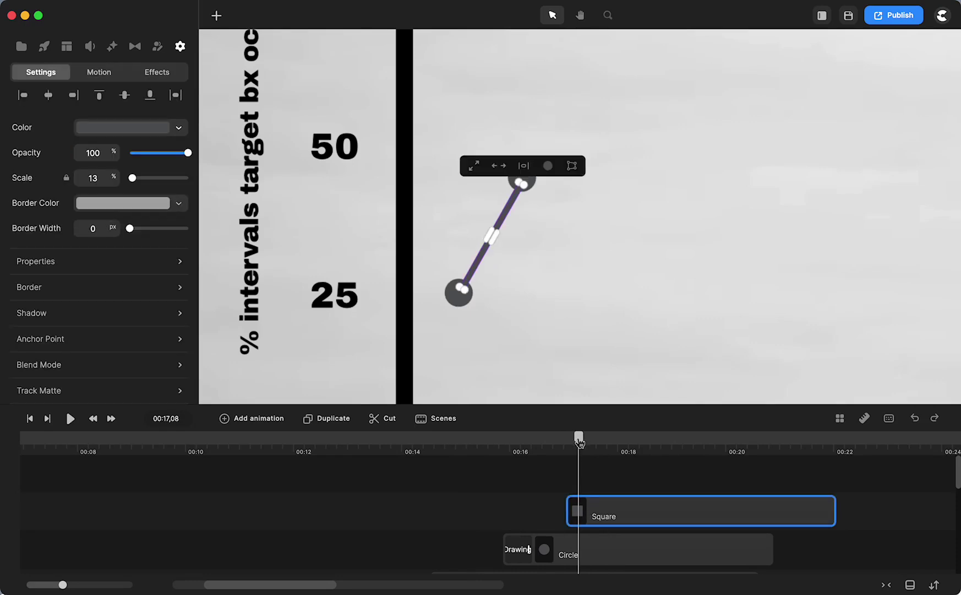
pyautogui.moveTo(579, 440); pyautogui.dragTo(570, 439)
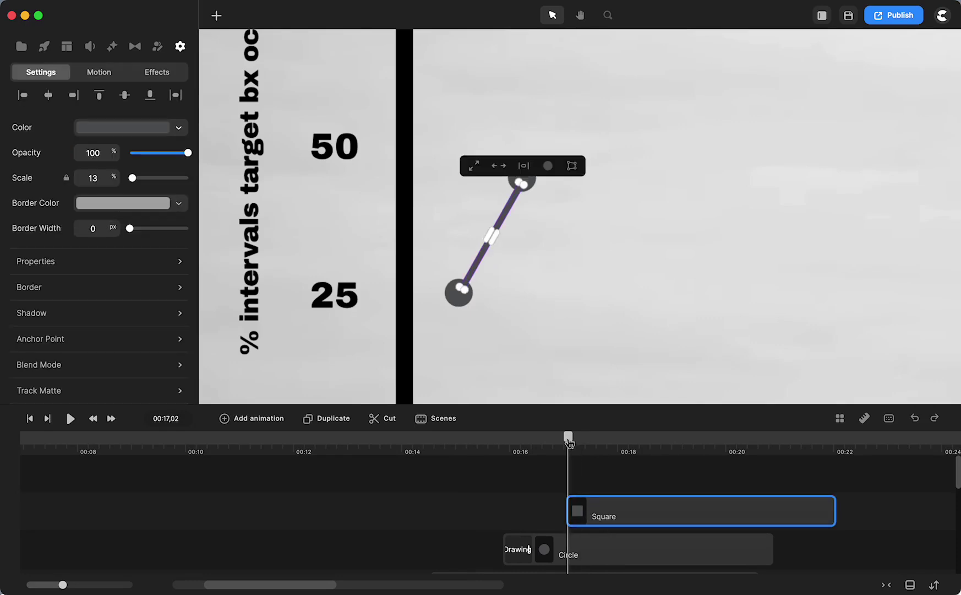
pyautogui.click(240, 419)
pyautogui.click(270, 293)
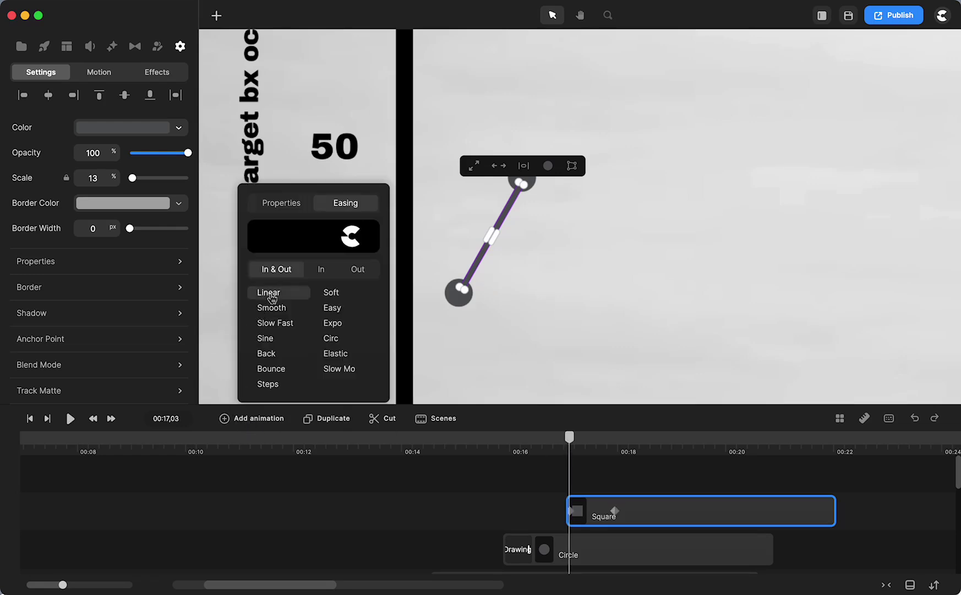
pyautogui.click(284, 202)
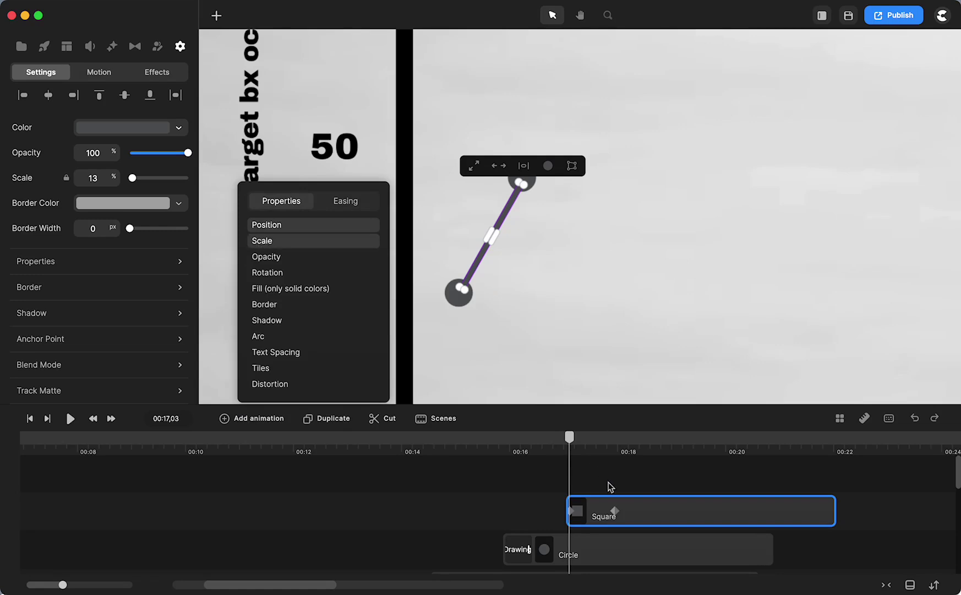
# Step: Add a keyframe at 00:18,01, then return to the clip's start keyframe
pyautogui.click(615, 511)
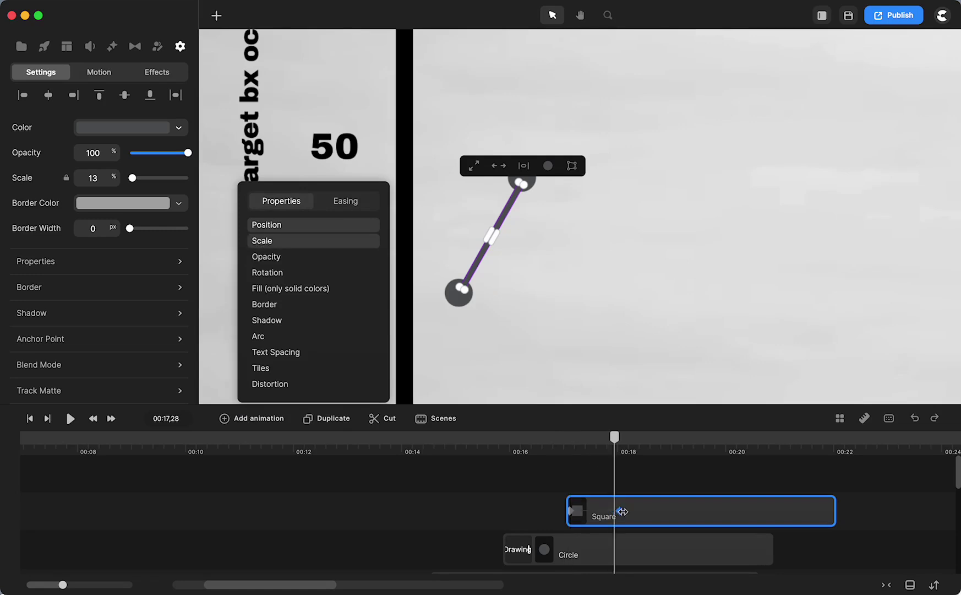
pyautogui.click(621, 512)
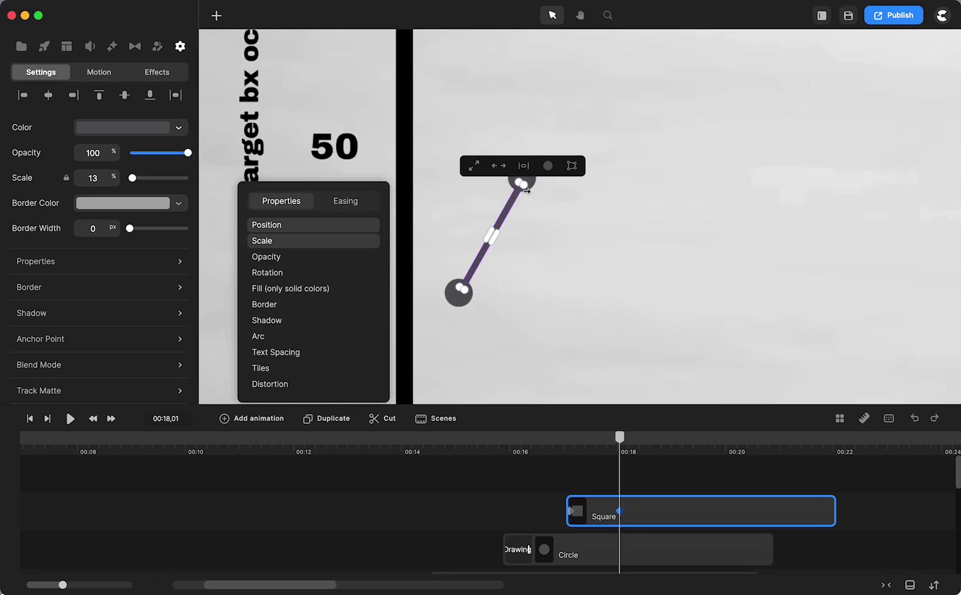
pyautogui.click(577, 511)
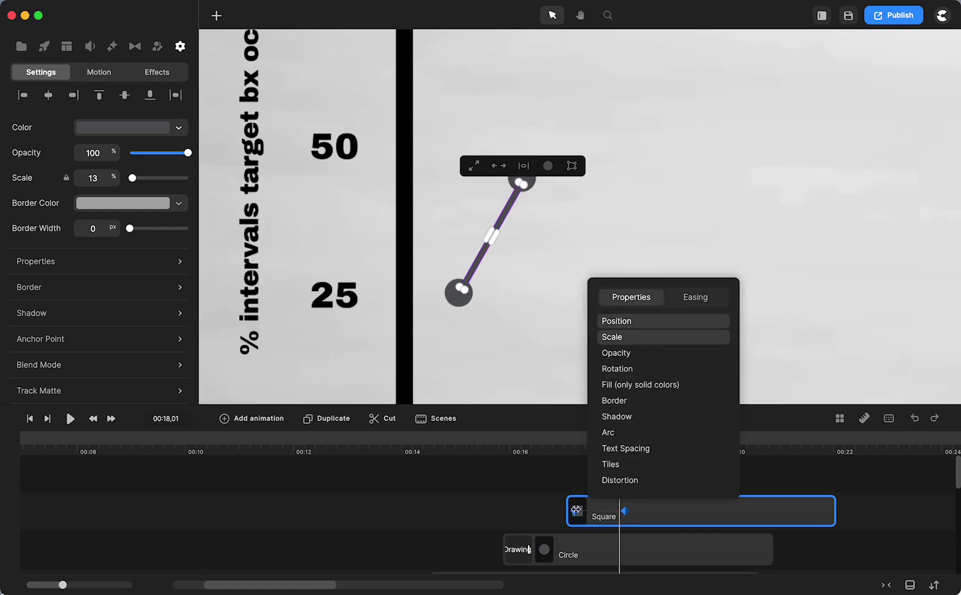
pyautogui.click(576, 511)
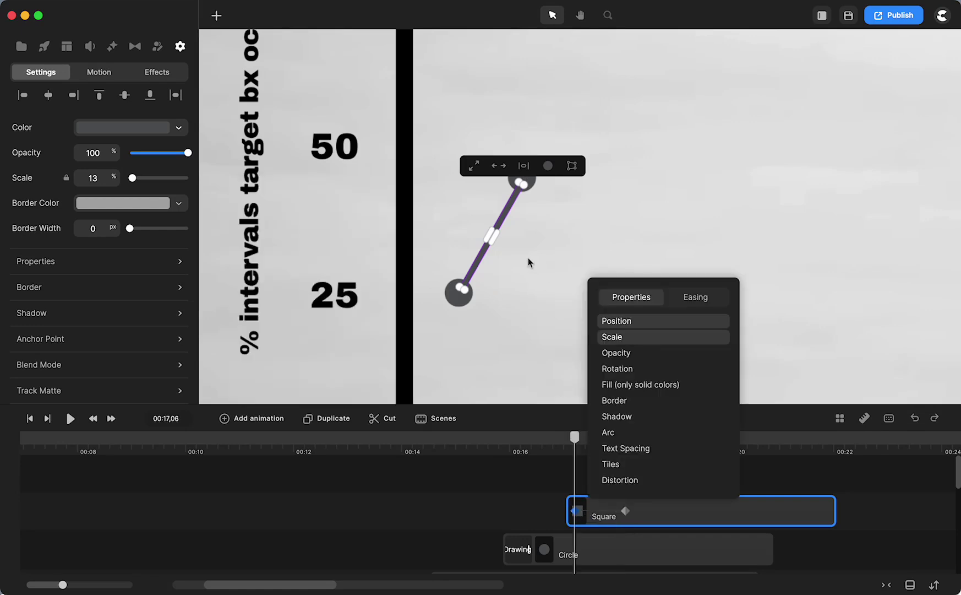
# Step: At the start keyframe, shrink the line from 13% down to 2% scale
pyautogui.scroll(5, 528, 263)
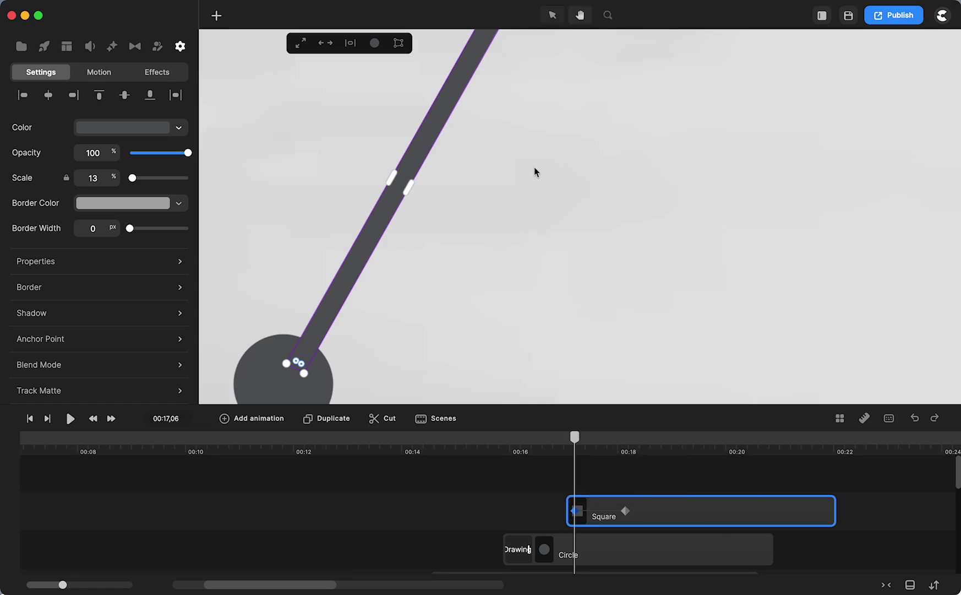
pyautogui.scroll(-10, 567, 220)
pyautogui.hscroll(-8, 567, 221)
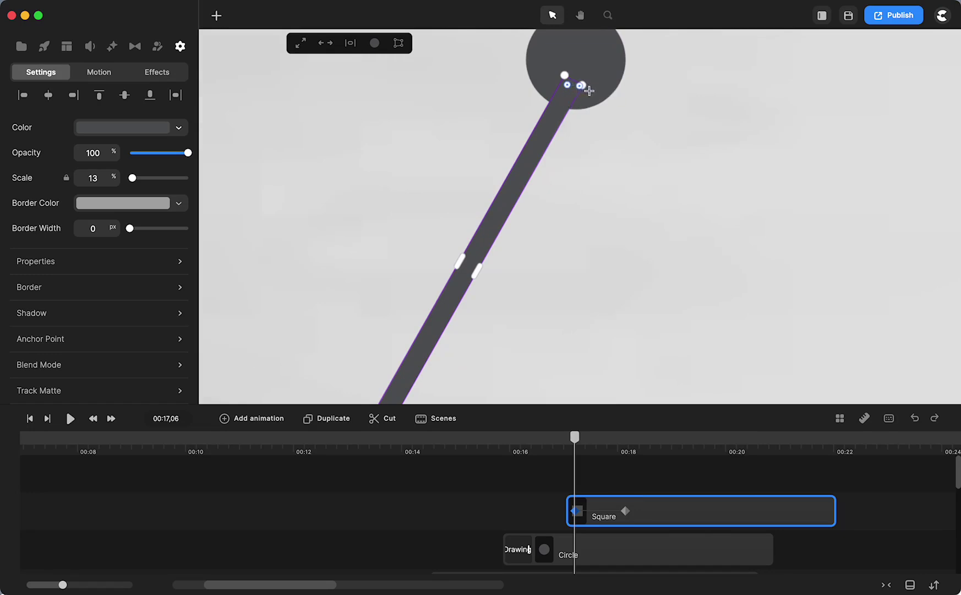
pyautogui.scroll(3, 586, 114)
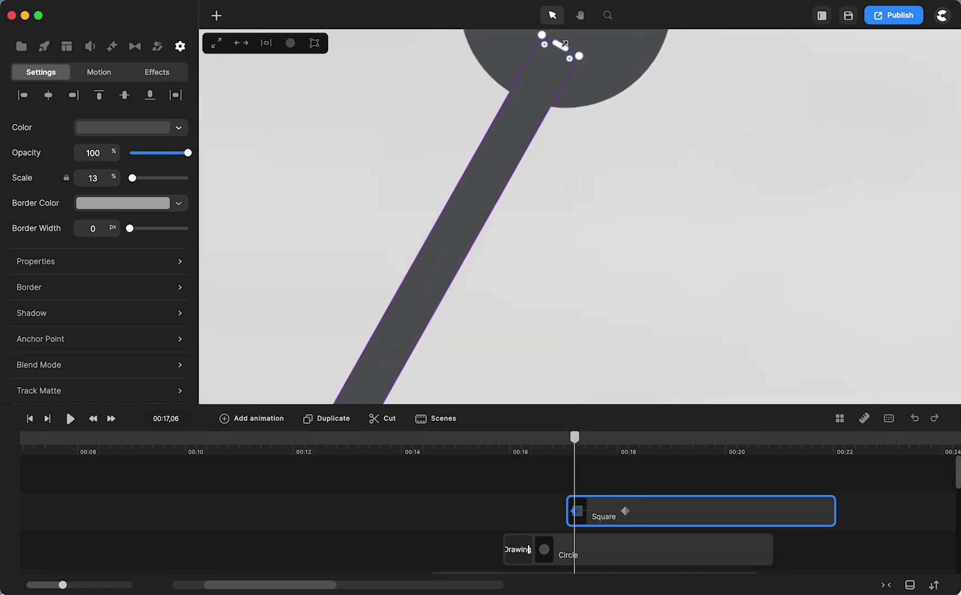
pyautogui.moveTo(563, 44); pyautogui.dragTo(373, 378)
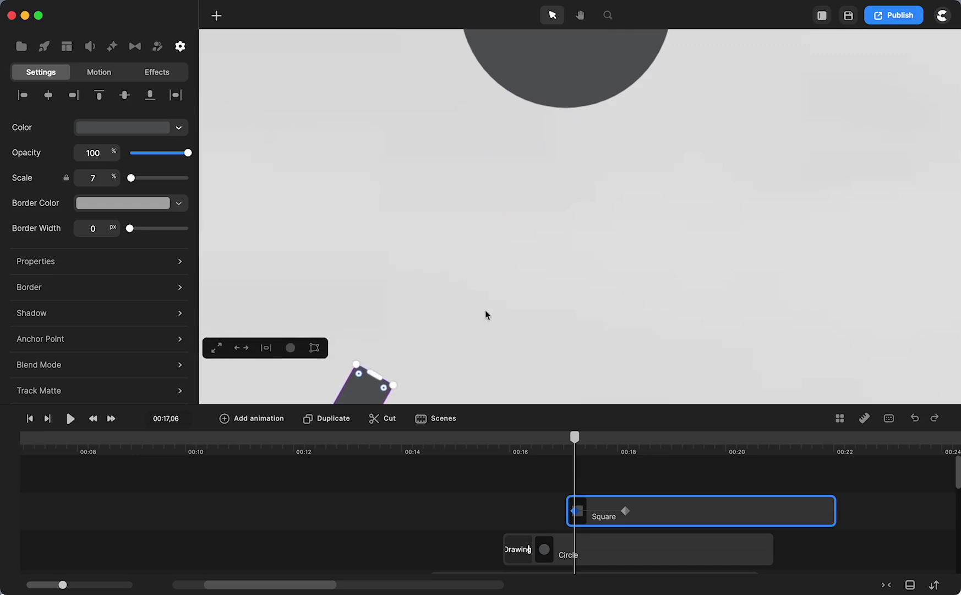
pyautogui.press('h')
pyautogui.moveTo(486, 315); pyautogui.dragTo(747, 24)
pyautogui.moveTo(657, 263); pyautogui.dragTo(616, 233)
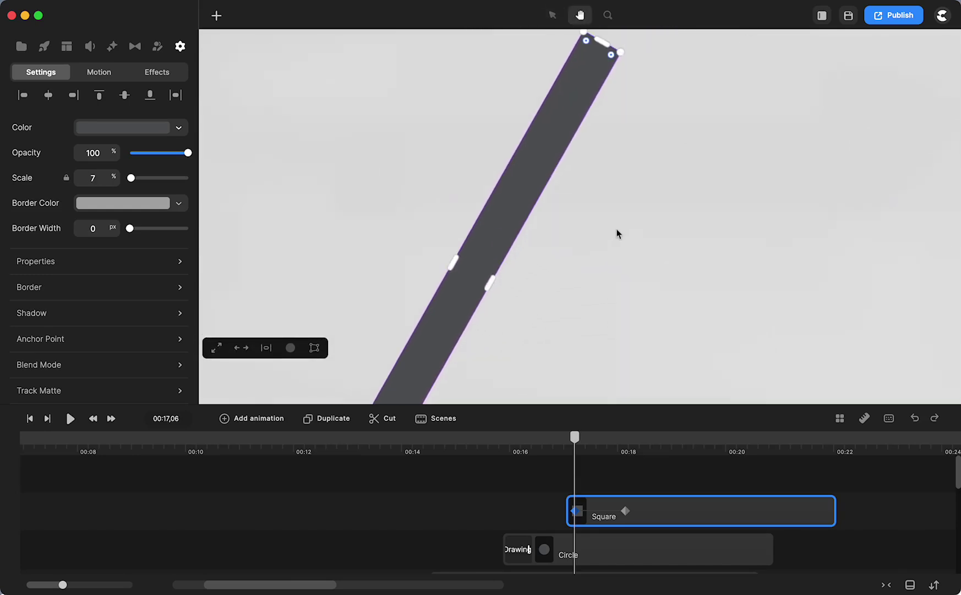
pyautogui.press('v')
pyautogui.moveTo(601, 42); pyautogui.dragTo(553, 102)
# Step: Shrink the line to 0% scale and preview it growing between the dots
pyautogui.press('h')
pyautogui.press('v')
pyautogui.click(492, 152)
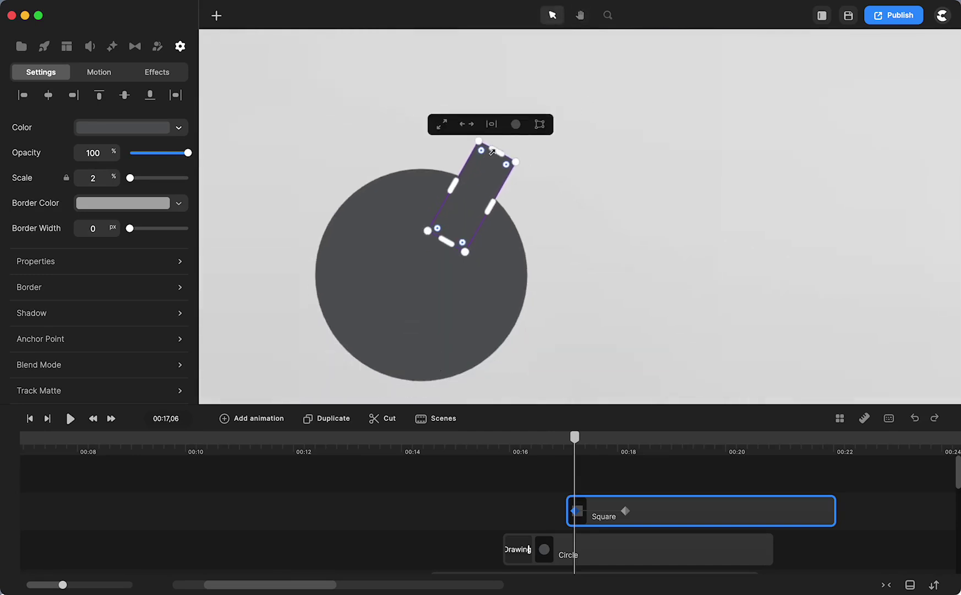
pyautogui.moveTo(491, 151); pyautogui.dragTo(450, 235)
pyautogui.hotkey('shift', '1')
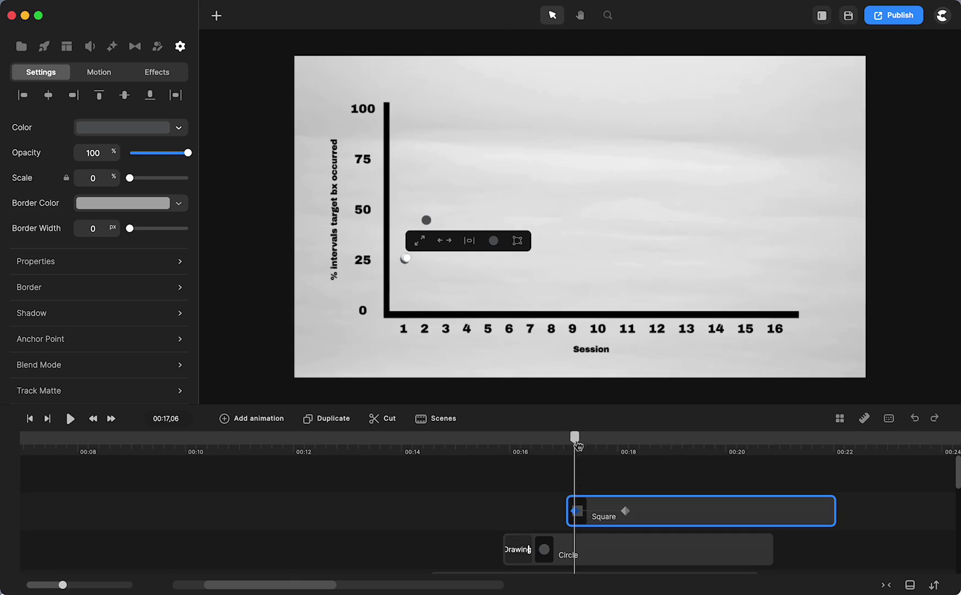
pyautogui.moveTo(576, 442); pyautogui.dragTo(647, 453)
pyautogui.click(494, 516)
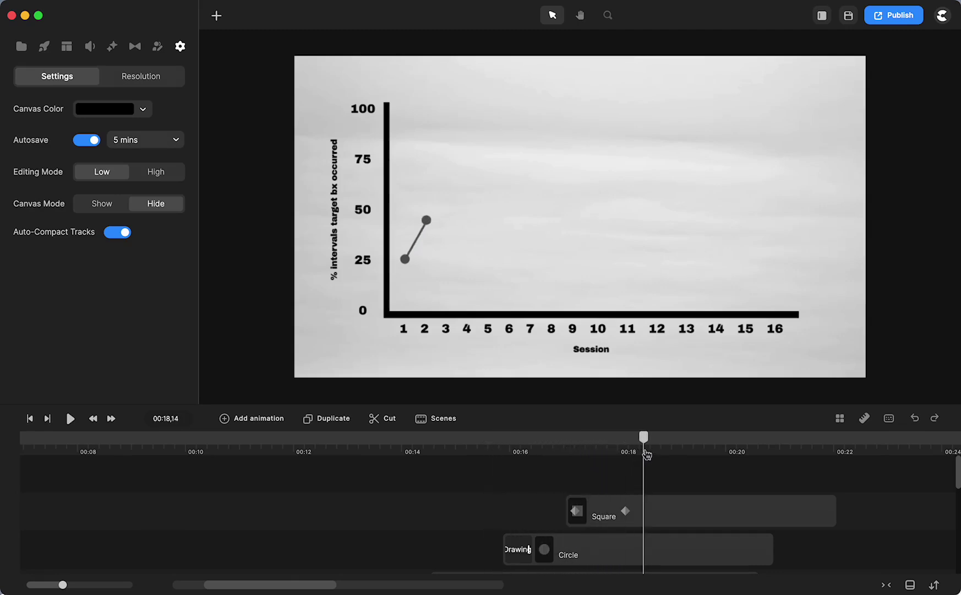
# Step: Lengthen the Circle clip and shift it later, checking the scene at 00:18,29
pyautogui.moveTo(771, 554); pyautogui.dragTo(834, 557)
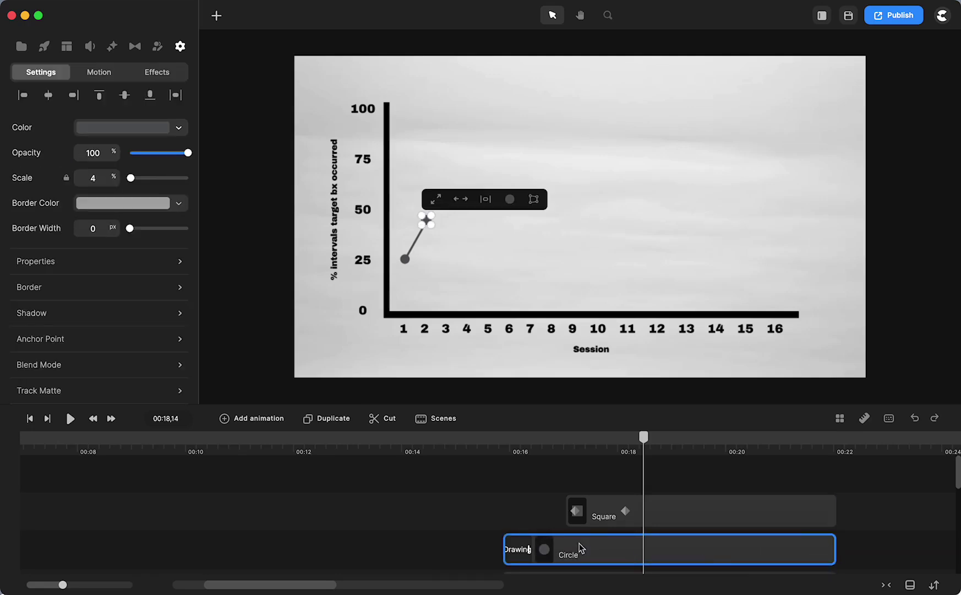
pyautogui.moveTo(580, 547); pyautogui.dragTo(724, 543)
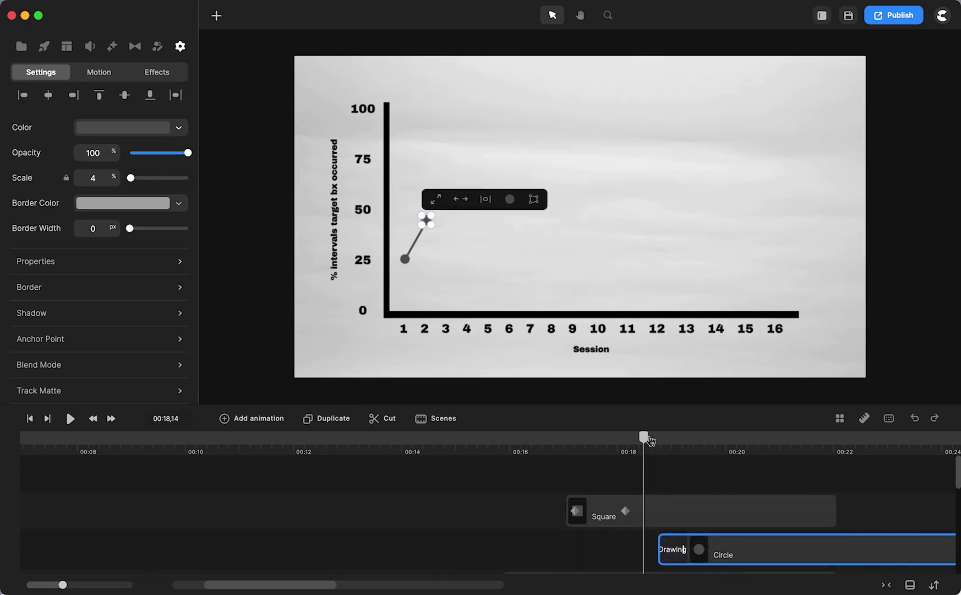
pyautogui.moveTo(645, 438); pyautogui.dragTo(676, 443)
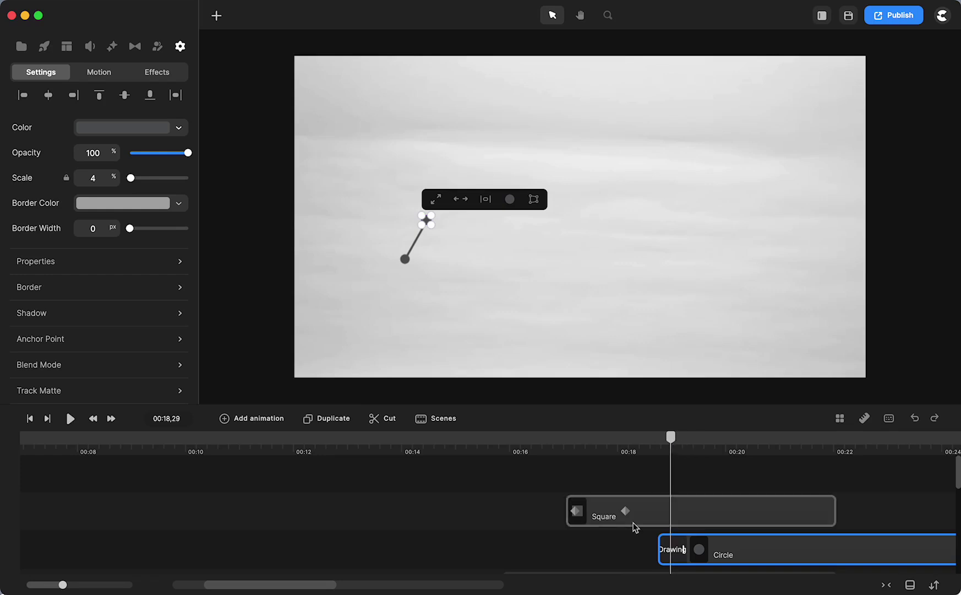
pyautogui.press('super+v')
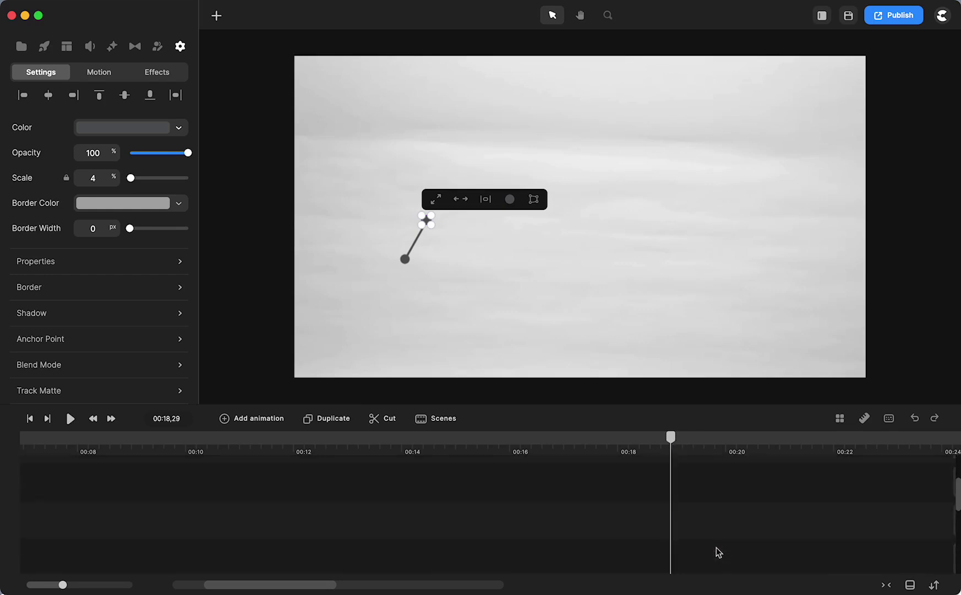
# Step: Stretch the six chart clips past the 00:18 mark and view the whole chart
pyautogui.rightClick(717, 552)
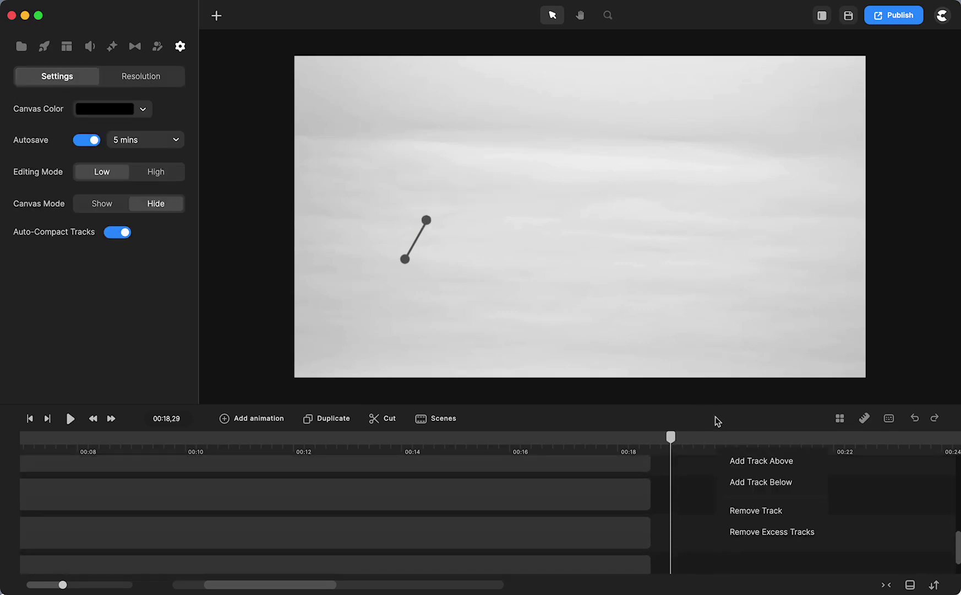
pyautogui.moveTo(715, 400); pyautogui.dragTo(707, 204)
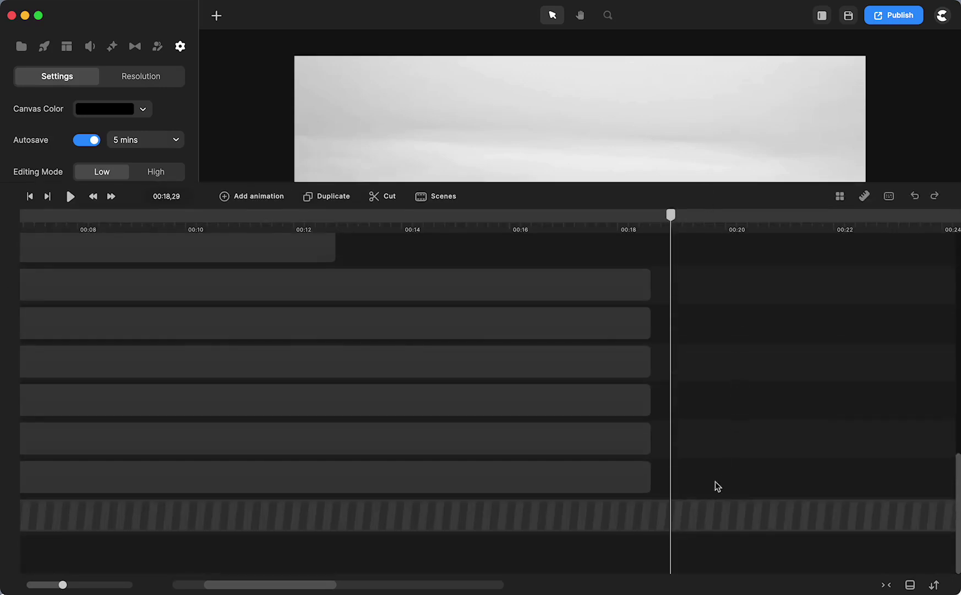
pyautogui.moveTo(712, 487); pyautogui.dragTo(548, 262)
pyautogui.moveTo(647, 277); pyautogui.dragTo(958, 277)
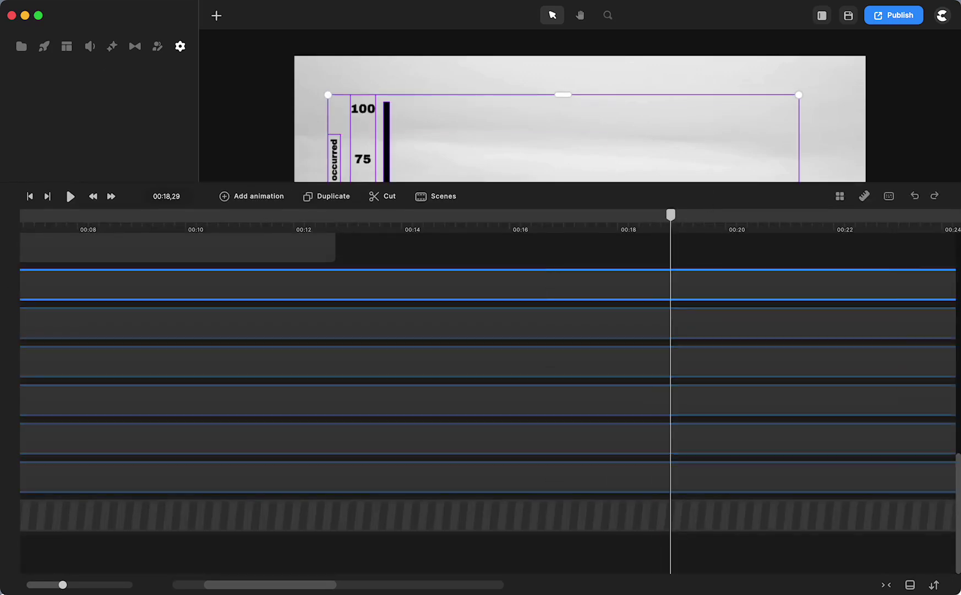
pyautogui.press('Escape')
pyautogui.scroll(1, 526, 414)
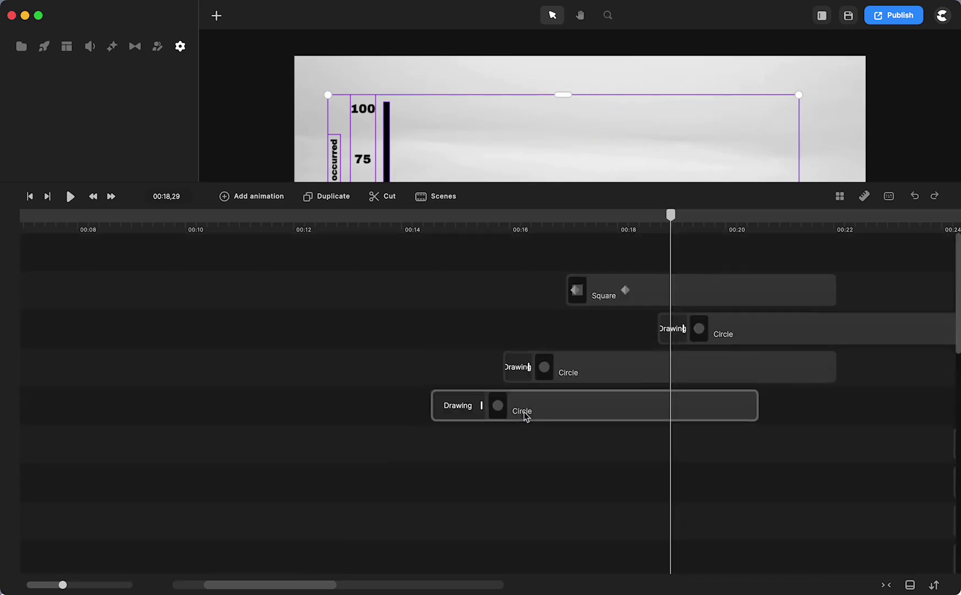
pyautogui.moveTo(625, 180); pyautogui.dragTo(531, 432)
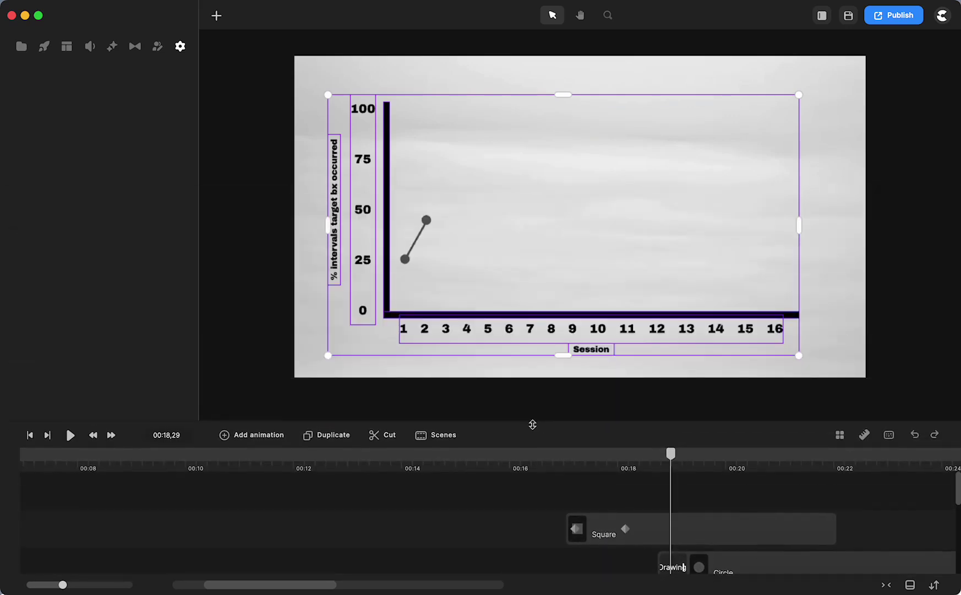
pyautogui.click(744, 513)
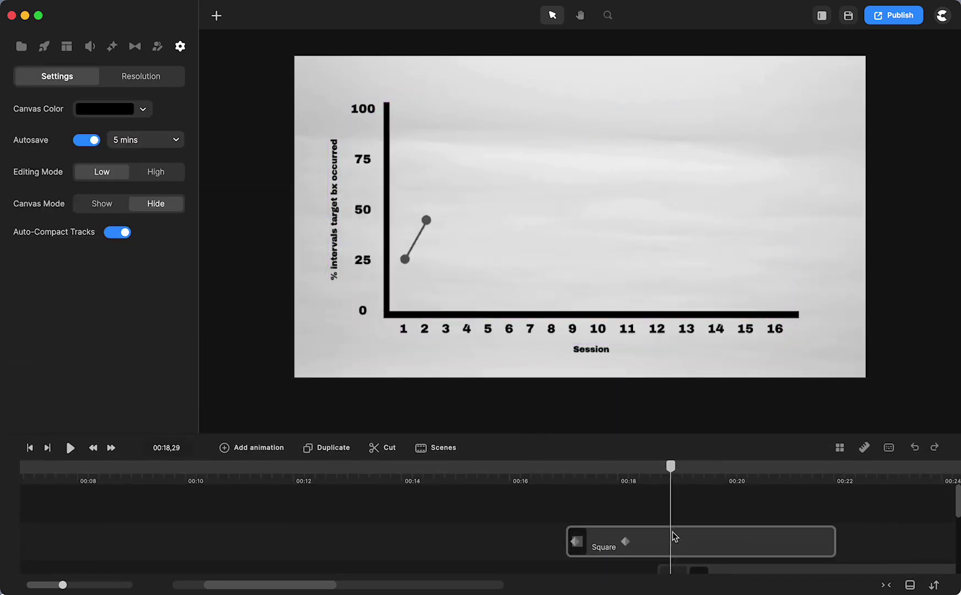
pyautogui.scroll(-1, 720, 550)
# Step: Nudge the third circle over Session 3 just below 25, then preview it at 00:19,21
pyautogui.click(720, 551)
pyautogui.scroll(-1, 720, 553)
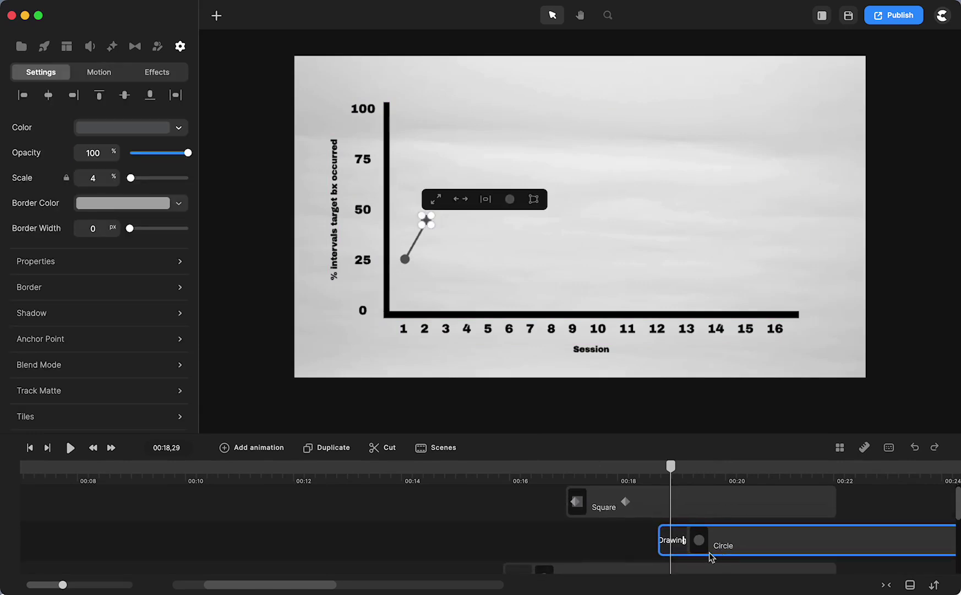
pyautogui.press('Right')
pyautogui.press('Right')
pyautogui.press('Right')
pyautogui.press('Right')
pyautogui.press('Right')
pyautogui.press('Right')
pyautogui.press('Right')
pyautogui.press('Right')
pyautogui.press('Right')
pyautogui.press('Right')
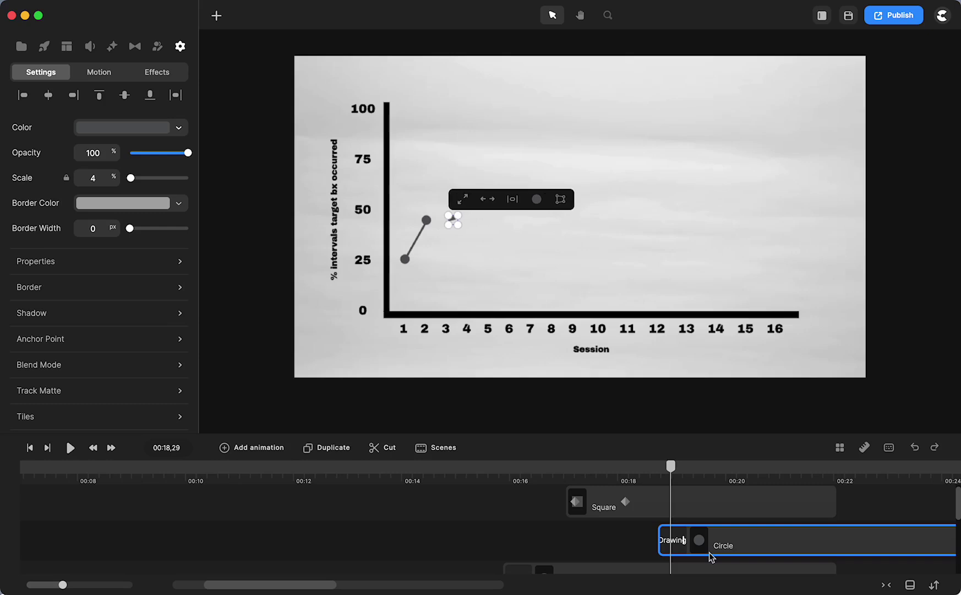
pyautogui.press('Right')
pyautogui.press('Right')
pyautogui.press('Right')
pyautogui.press('Down')
pyautogui.press('Down')
pyautogui.press('Down')
pyautogui.press('Down')
pyautogui.press('Down')
pyautogui.press('Down')
pyautogui.press('Down')
pyautogui.press('Down')
pyautogui.press('Down')
pyautogui.press('Down')
pyautogui.press('Down')
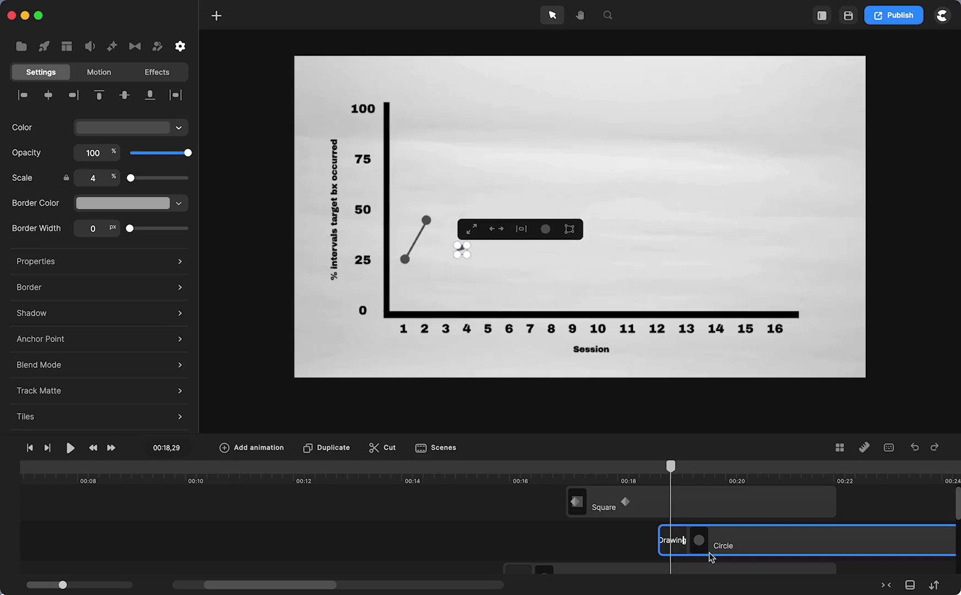
pyautogui.press('Down')
pyautogui.press('Left')
pyautogui.press('Left')
pyautogui.press('Left')
pyautogui.press('Left')
pyautogui.press('Left')
pyautogui.press('Left')
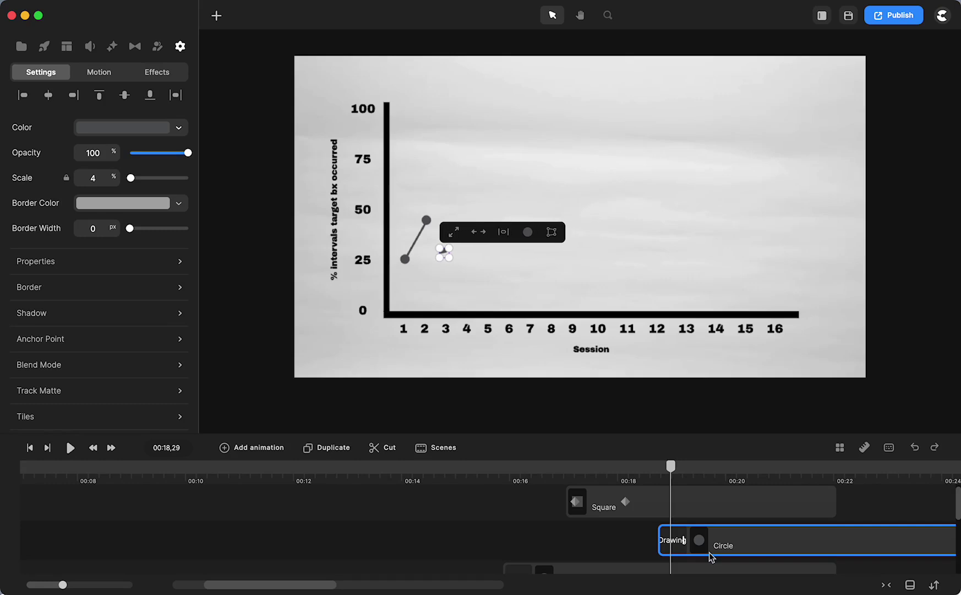
pyautogui.press('Down')
pyautogui.press('Down')
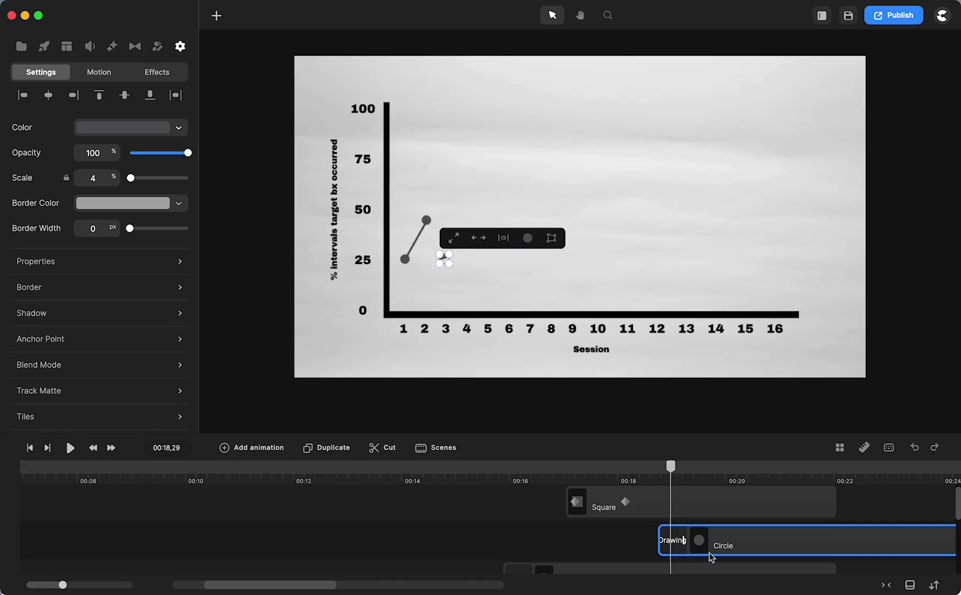
pyautogui.press('Down')
pyautogui.press('Down')
pyautogui.press('Down')
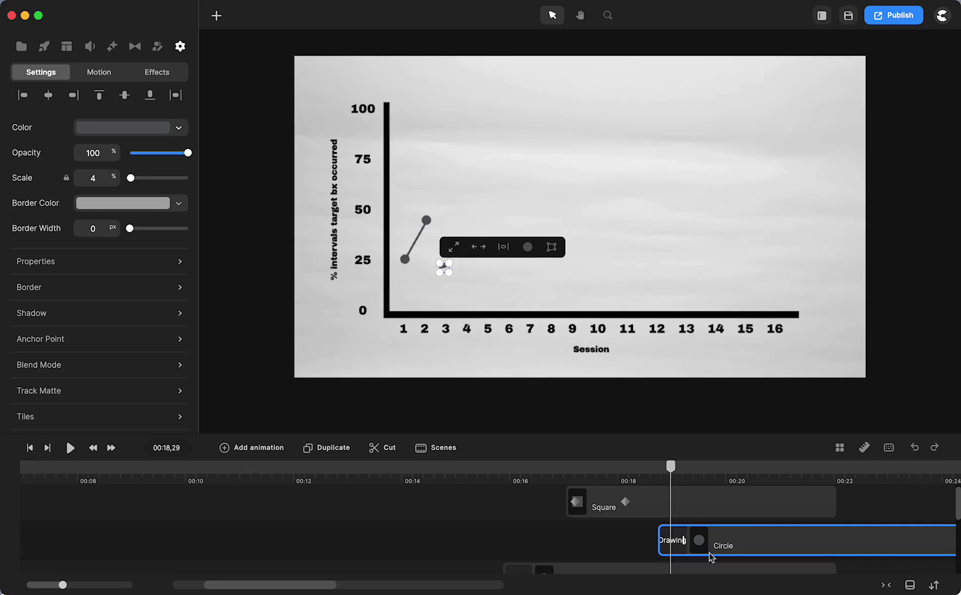
pyautogui.click(461, 403)
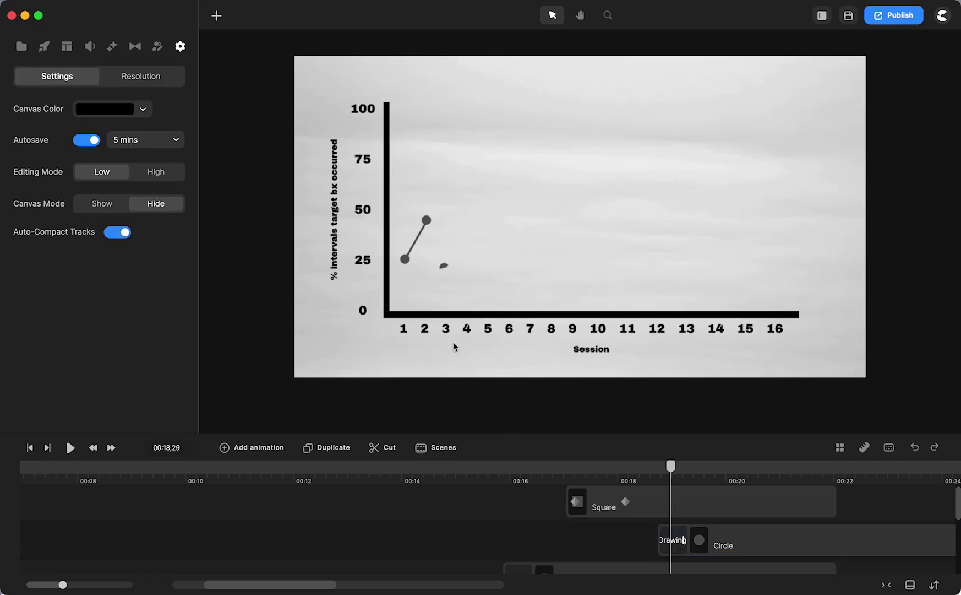
pyautogui.moveTo(670, 467); pyautogui.dragTo(710, 466)
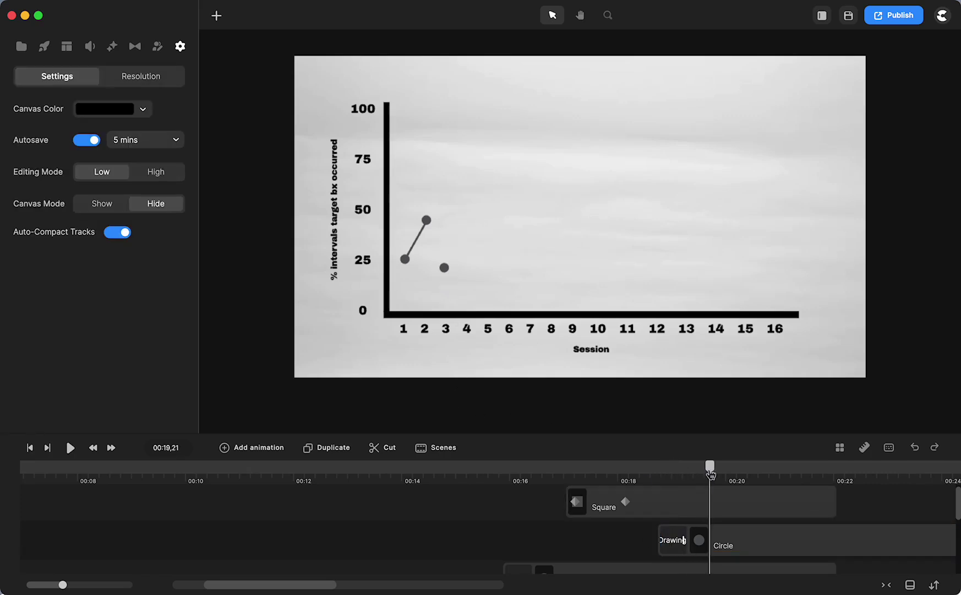
pyautogui.click(738, 552)
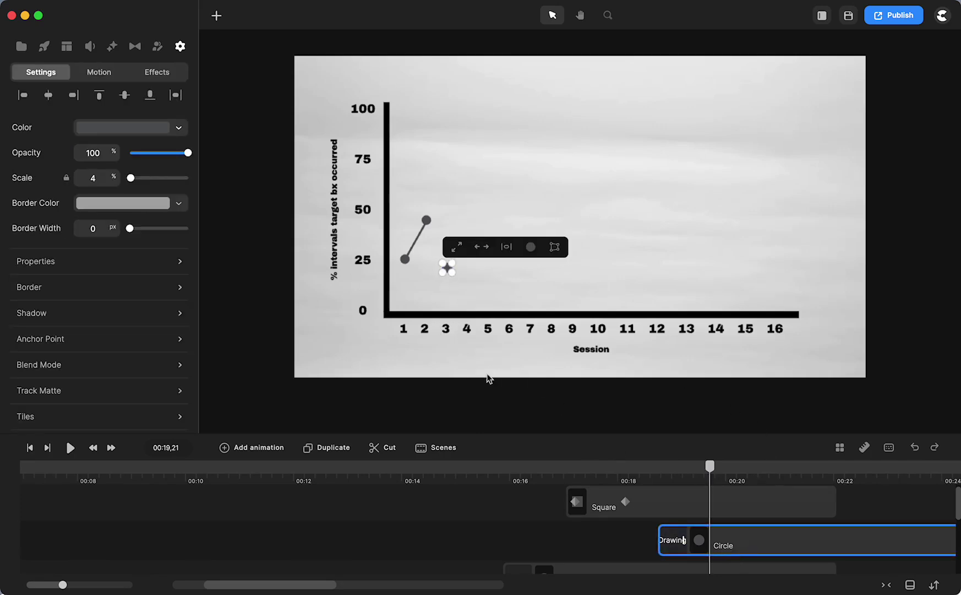
# Step: Start the Square line clip near 00:19.8 and nudge its start onto the Session 2 dot
pyautogui.click(496, 505)
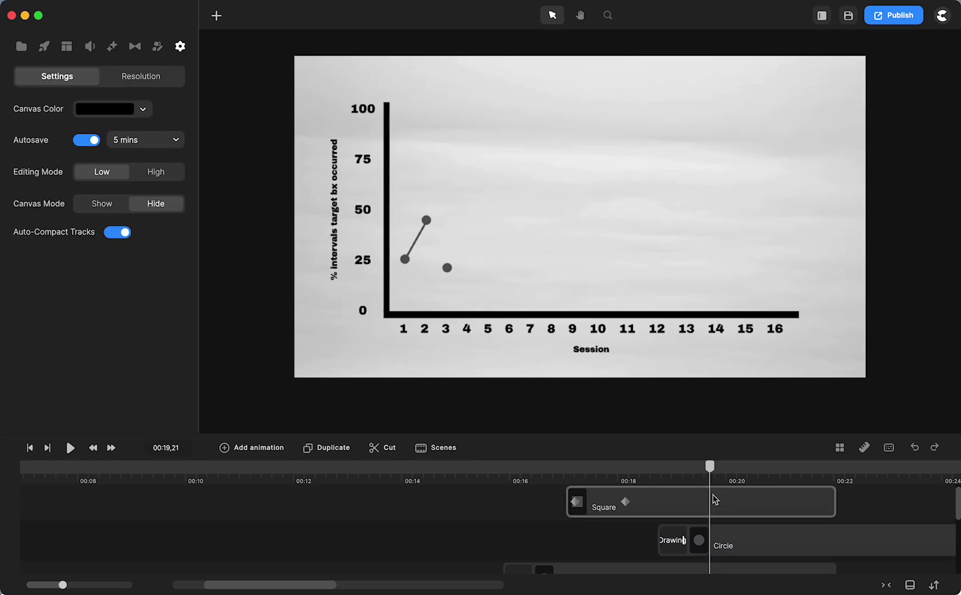
pyautogui.click(736, 511)
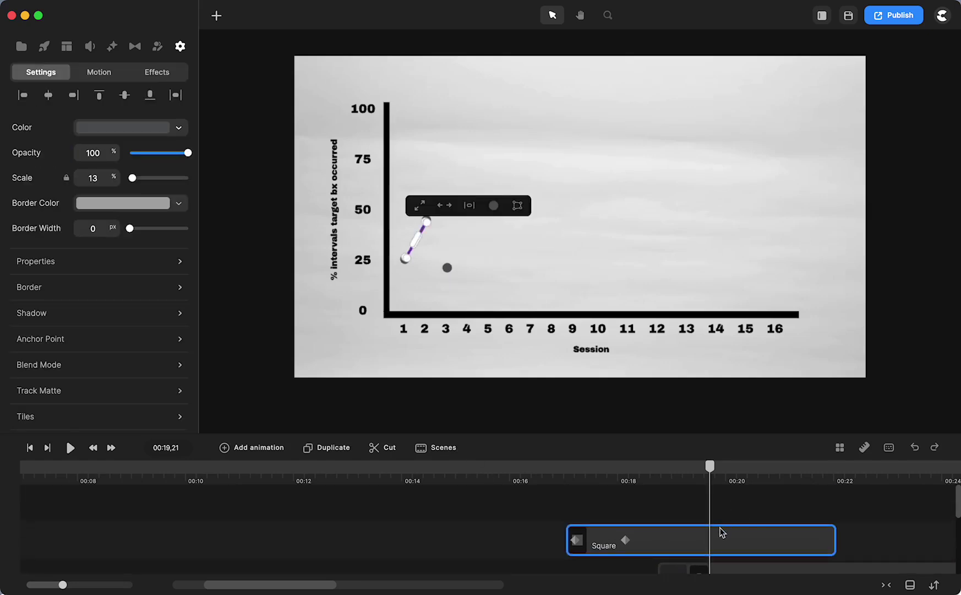
pyautogui.moveTo(649, 544); pyautogui.dragTo(781, 544)
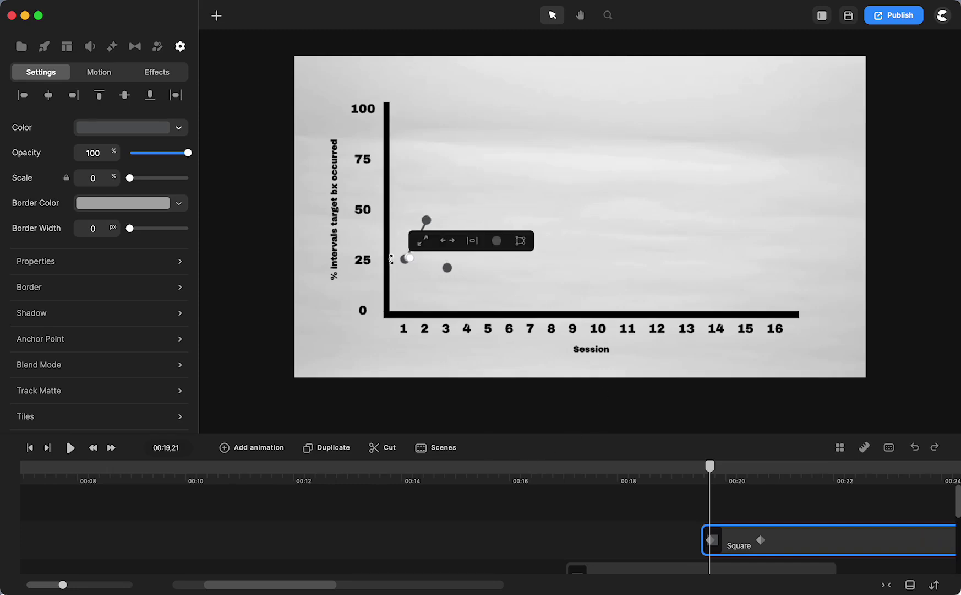
pyautogui.press('Right')
pyautogui.press('Right')
pyautogui.press('Right')
pyautogui.press('Right')
pyautogui.press('Right')
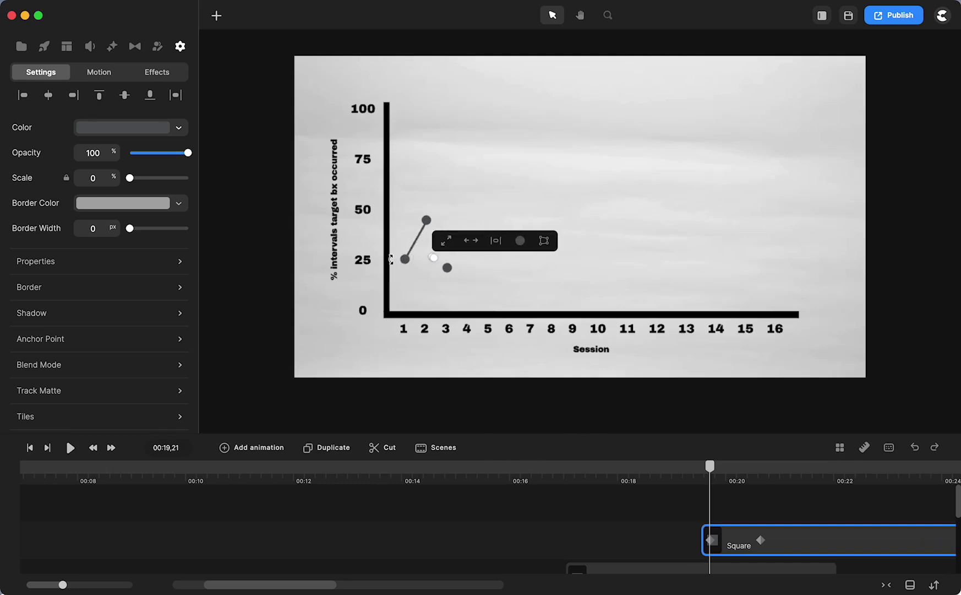
pyautogui.press('Up')
pyautogui.press('Up')
pyautogui.press('Up')
pyautogui.press('Up')
pyautogui.press('Up')
pyautogui.press('Up')
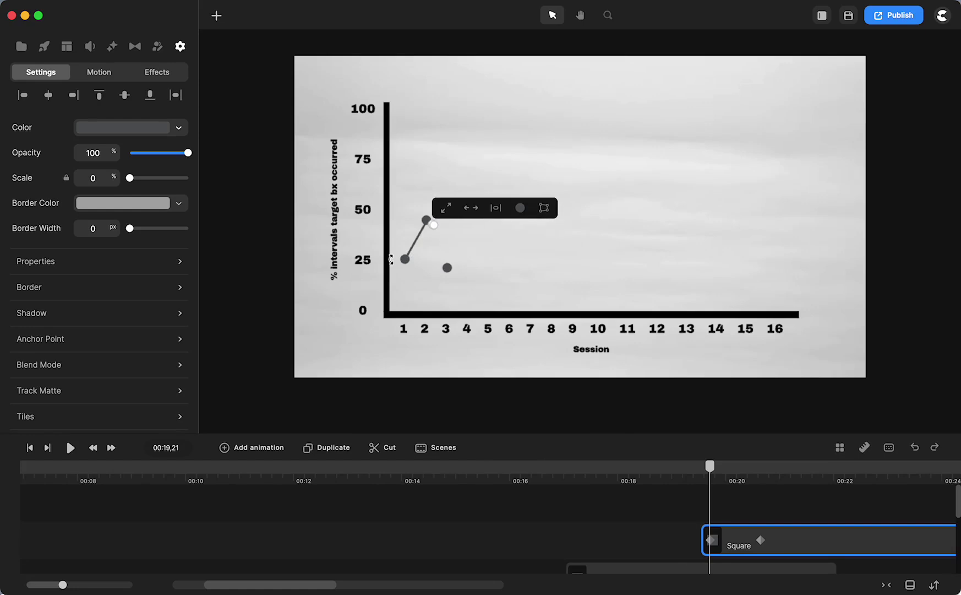
pyautogui.press('Left')
pyautogui.press('Up')
pyautogui.press('Left')
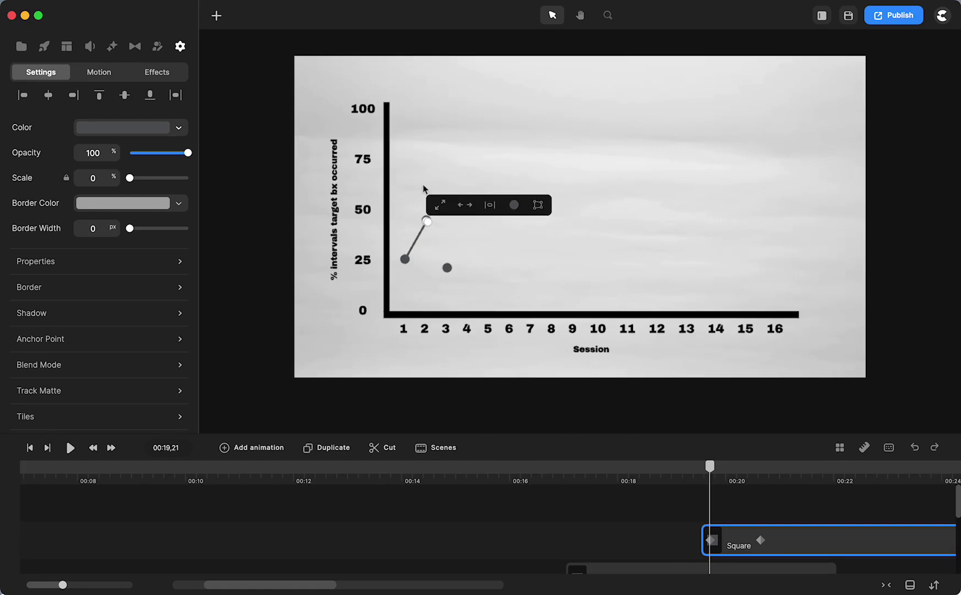
pyautogui.scroll(5, 457, 256)
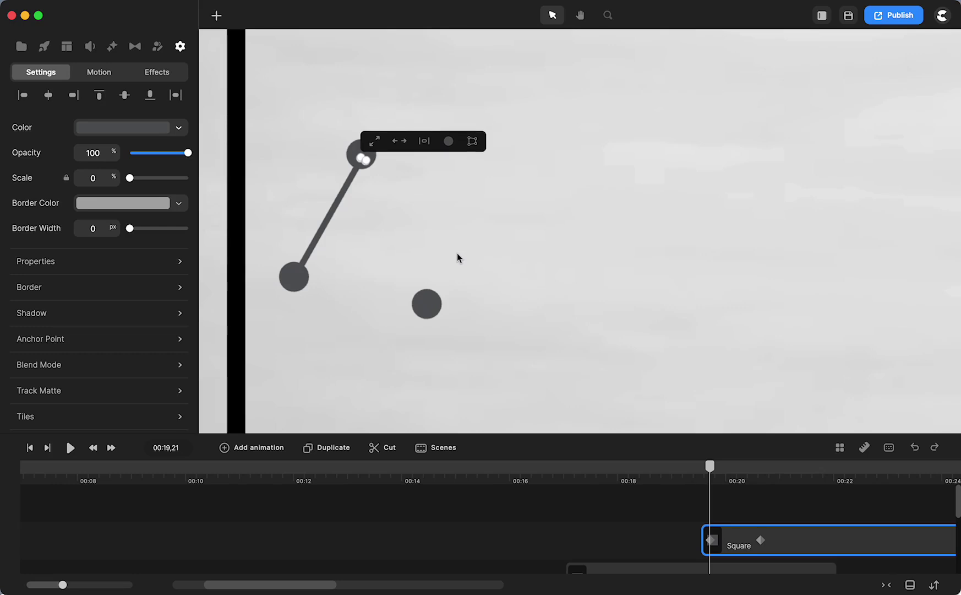
# Step: Swing the second line from the Session 2 dot toward Session 3, undoing a misstep
pyautogui.press('Up')
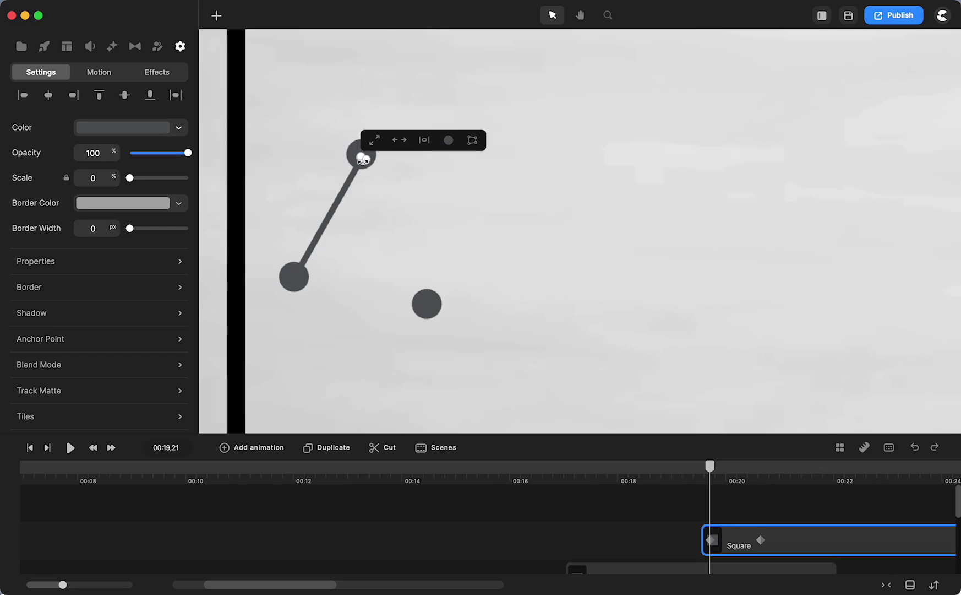
pyautogui.moveTo(711, 469); pyautogui.dragTo(762, 493)
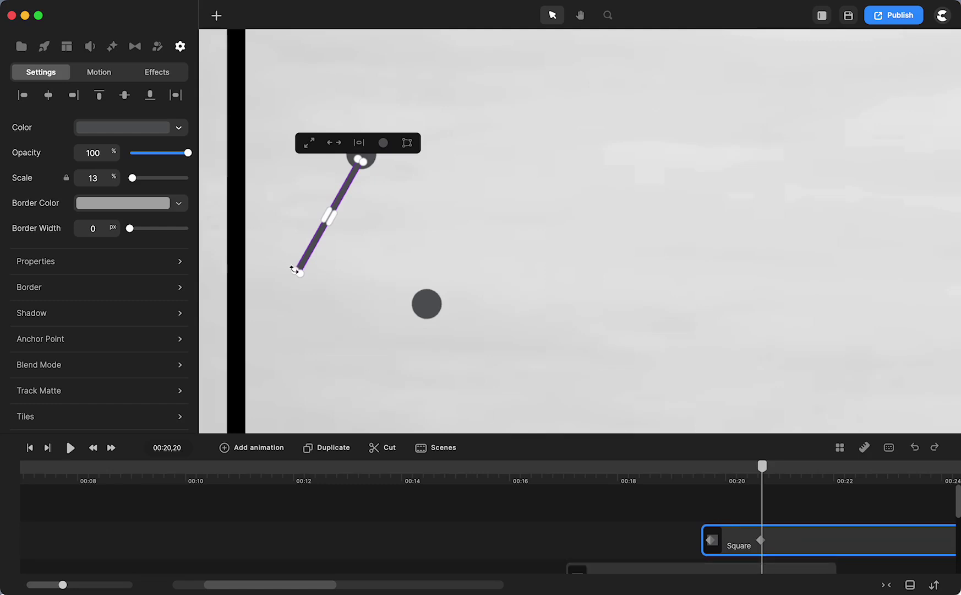
pyautogui.moveTo(304, 284); pyautogui.dragTo(396, 281)
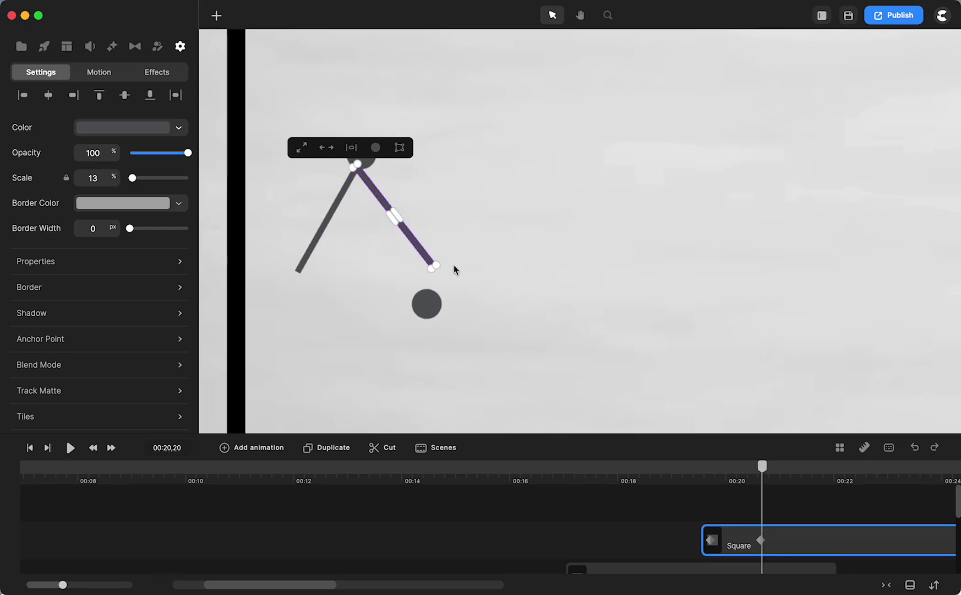
pyautogui.moveTo(443, 268); pyautogui.dragTo(421, 292)
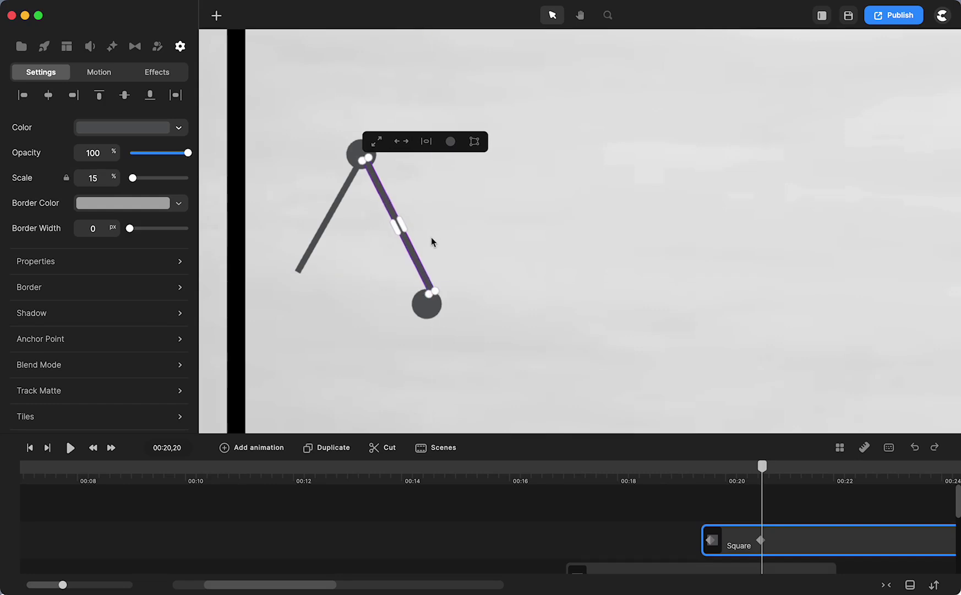
pyautogui.press('super+z')
# Step: Lengthen and shift the line so it meets the Session 3 dot at 15% scale
pyautogui.scroll(5, 429, 248)
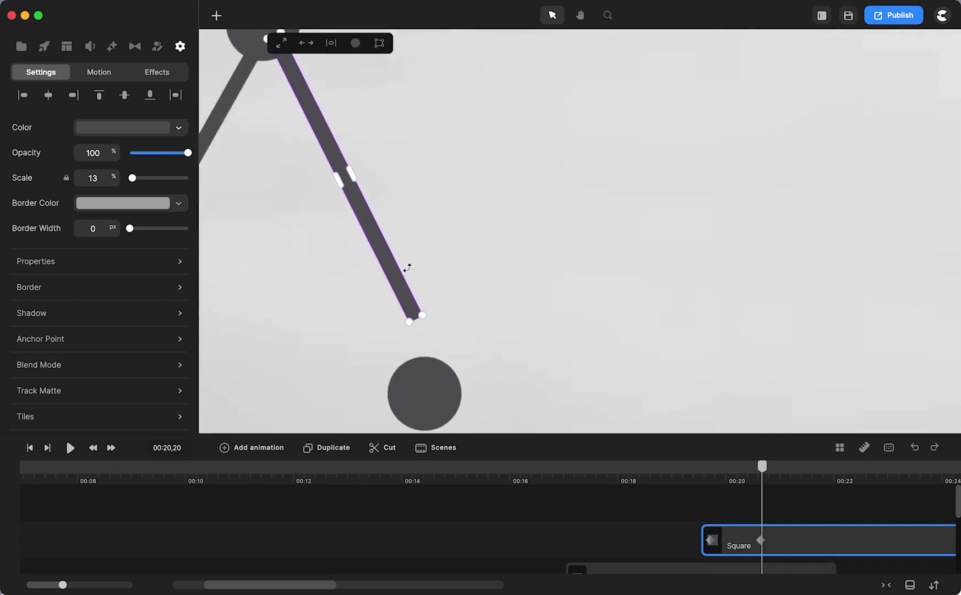
pyautogui.scroll(3, 408, 268)
pyautogui.press('h')
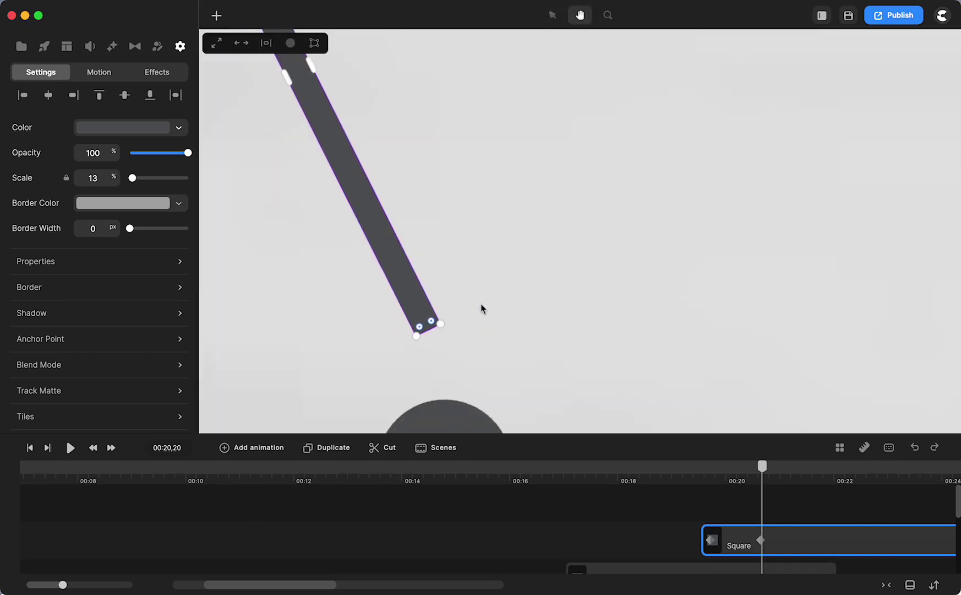
pyautogui.moveTo(482, 308); pyautogui.dragTo(493, 191)
pyautogui.press('v')
pyautogui.moveTo(442, 213); pyautogui.dragTo(479, 296)
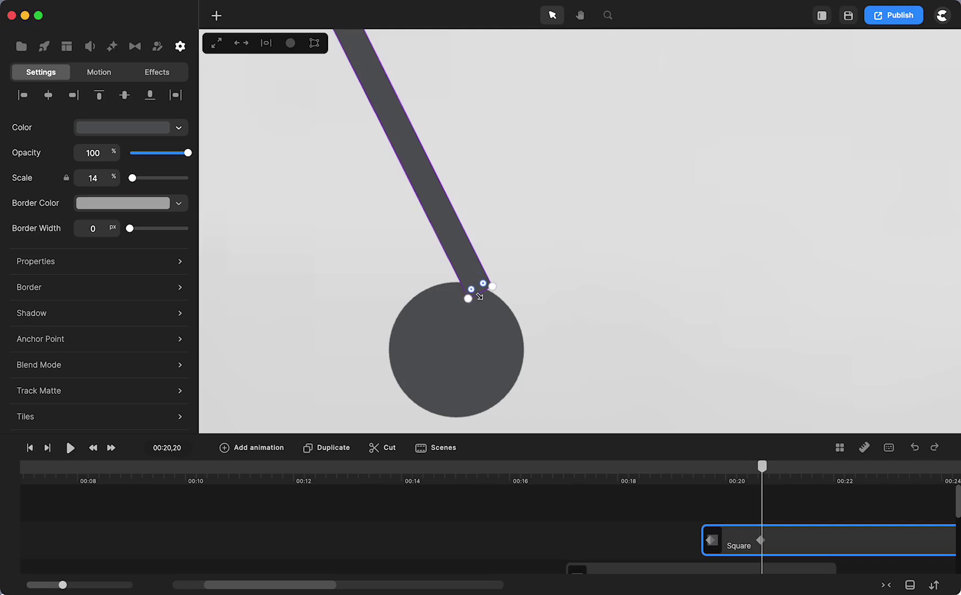
pyautogui.moveTo(462, 254); pyautogui.dragTo(442, 263)
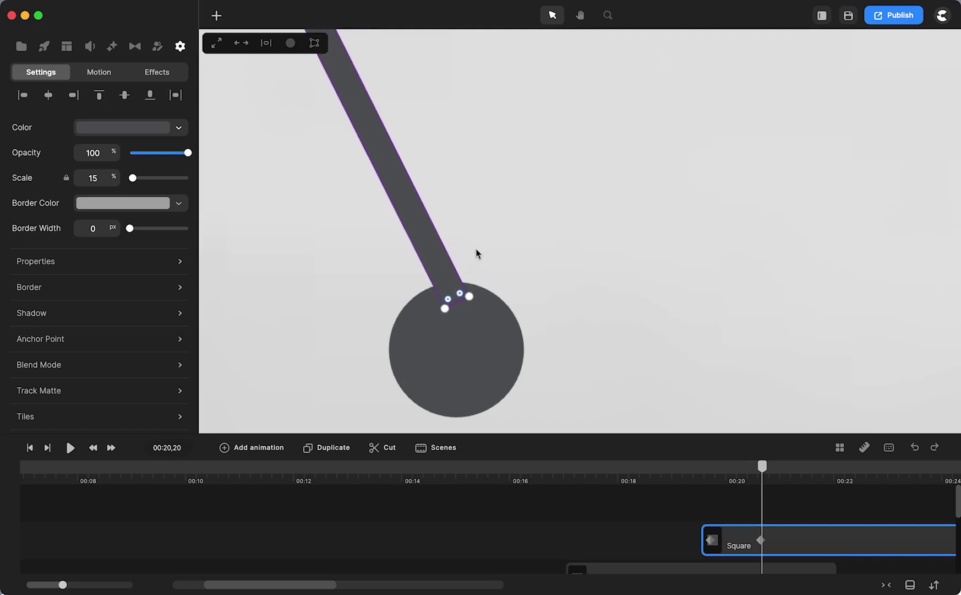
pyautogui.hotkey('shift', '1')
# Step: Deselect the line and preview the animation from about 00:16
pyautogui.click(443, 262)
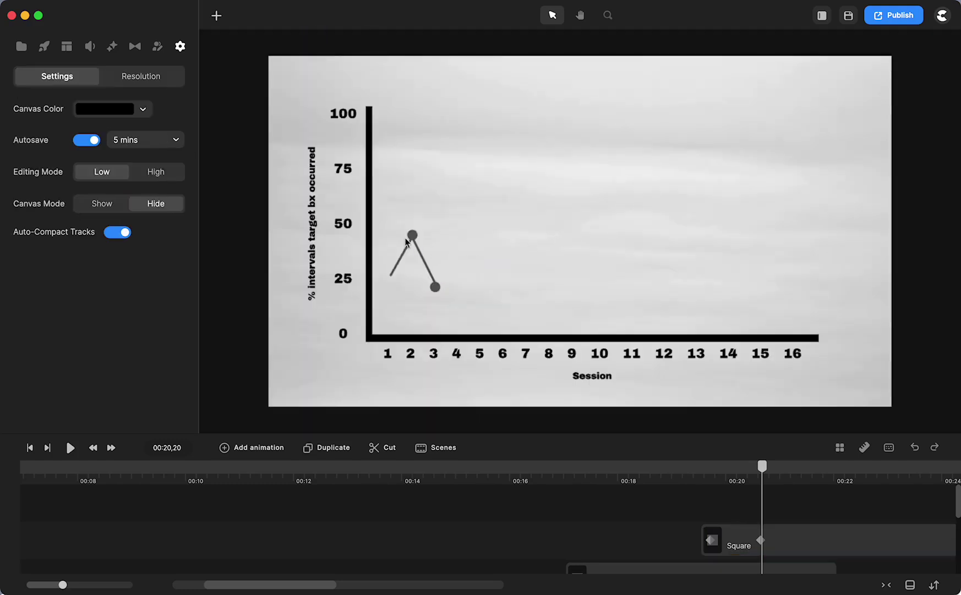
pyautogui.moveTo(765, 472); pyautogui.dragTo(545, 526)
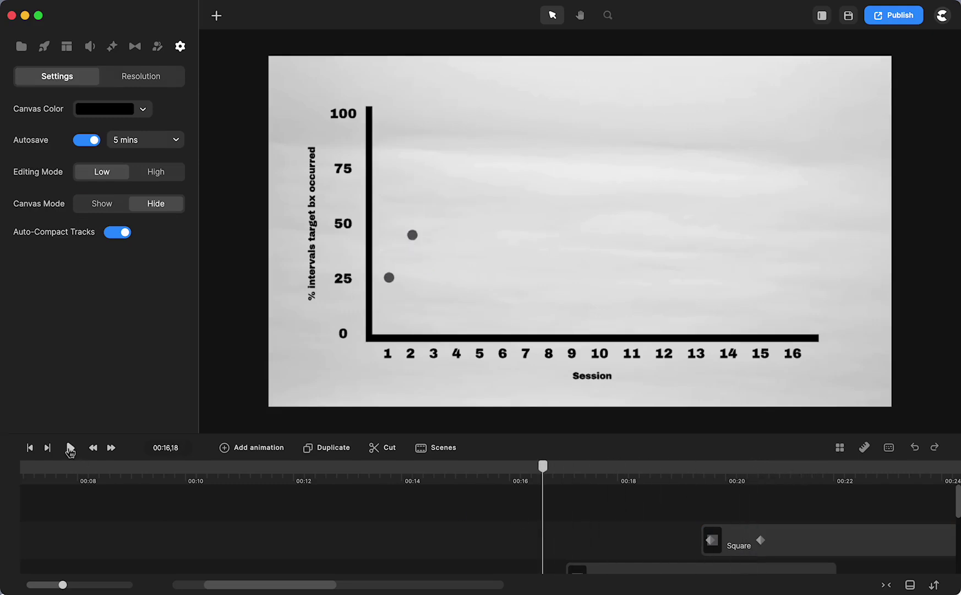
pyautogui.click(70, 447)
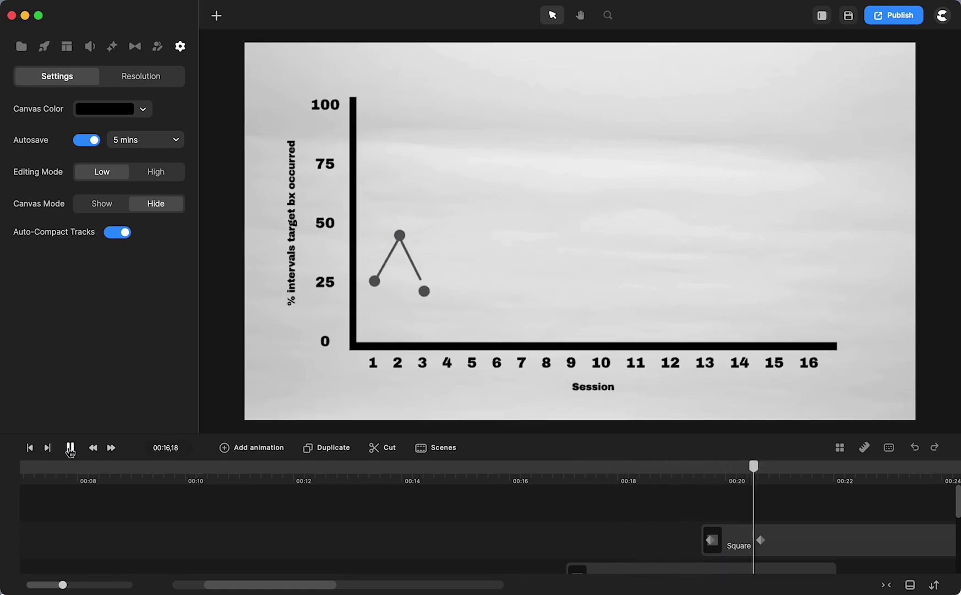
pyautogui.click(70, 448)
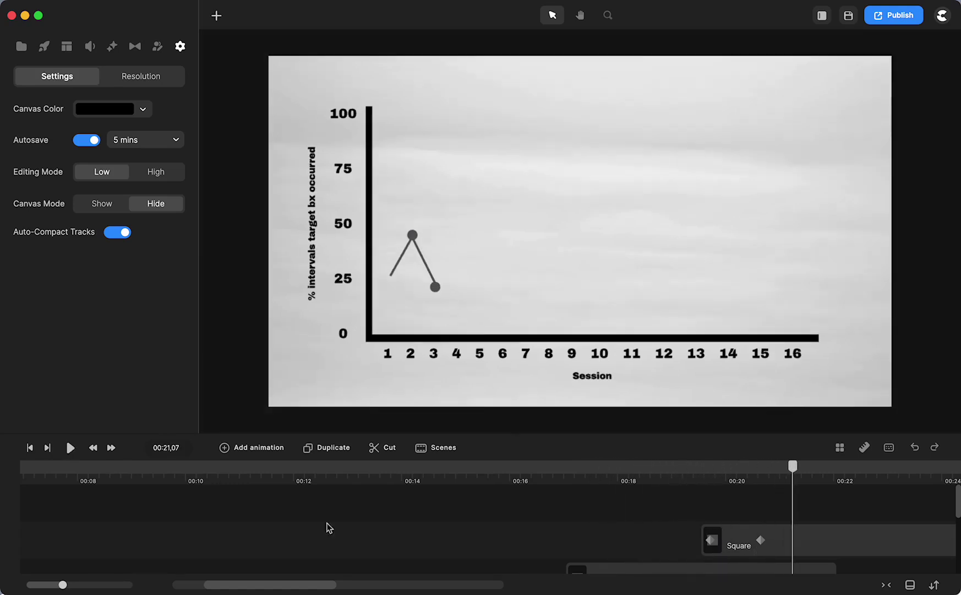
# Step: Extend the point-1 and point-2 dot clips to the end of the timeline
pyautogui.scroll(-2, 608, 534)
pyautogui.click(607, 533)
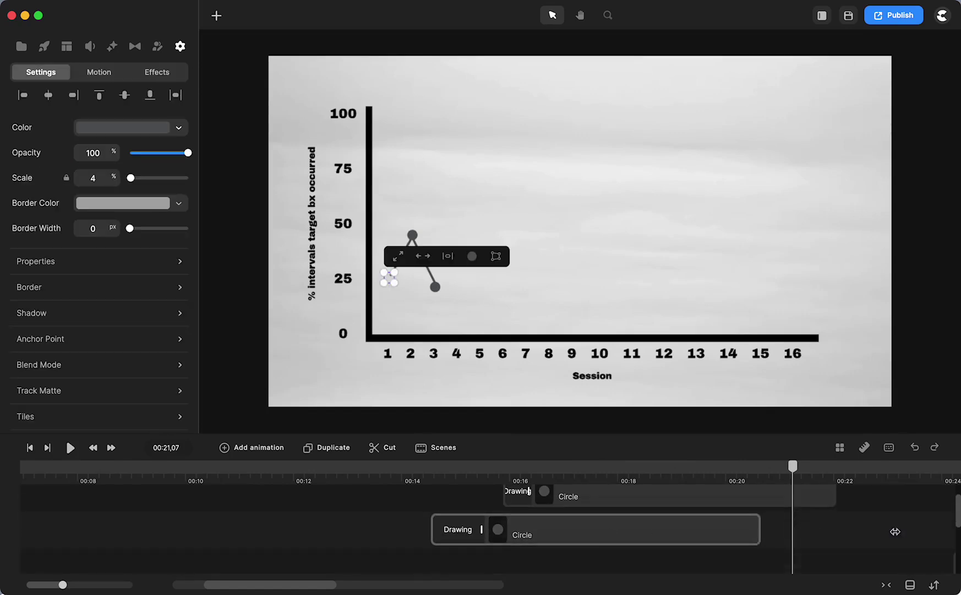
pyautogui.moveTo(895, 531); pyautogui.dragTo(947, 520)
pyautogui.click(833, 497)
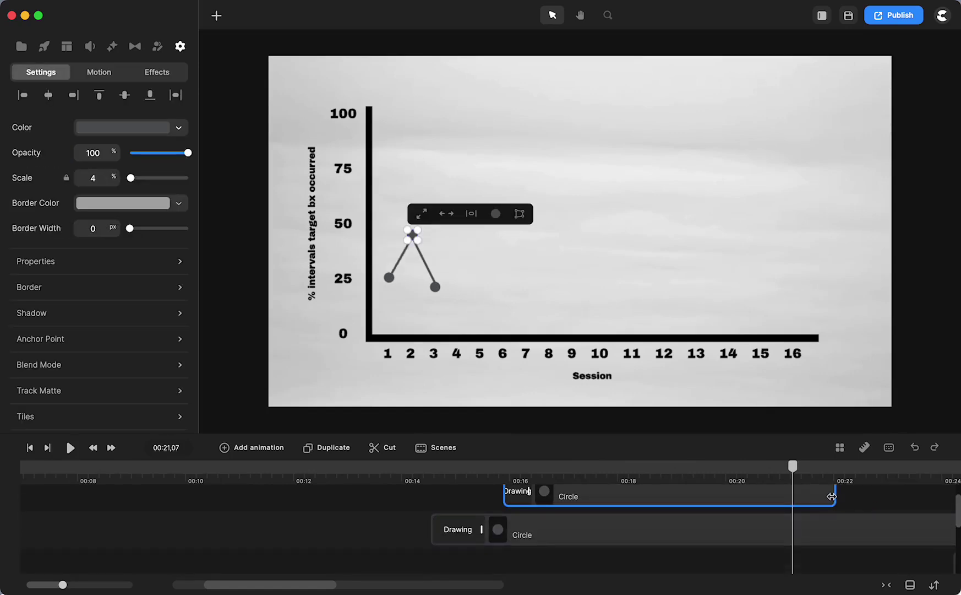
pyautogui.moveTo(831, 496); pyautogui.dragTo(955, 499)
pyautogui.click(414, 495)
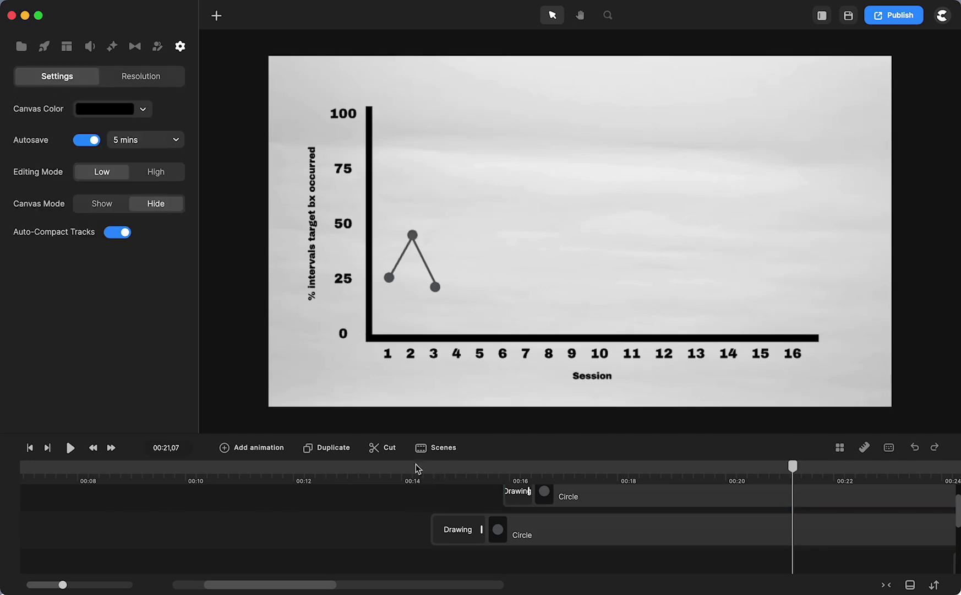
# Step: Replay the animation from about 00:11 to check the dots stay visible
pyautogui.click(429, 466)
pyautogui.click(287, 464)
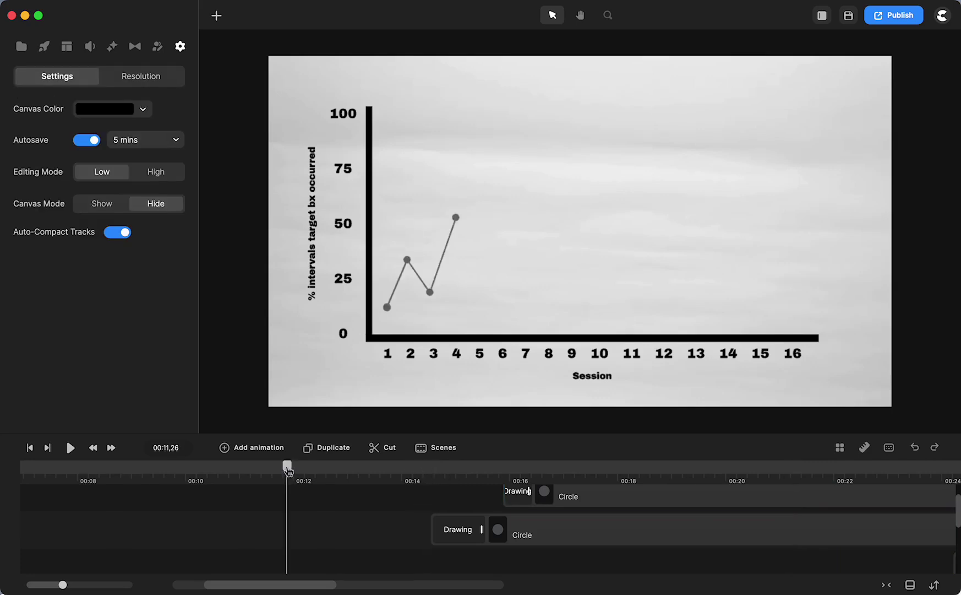
pyautogui.click(71, 448)
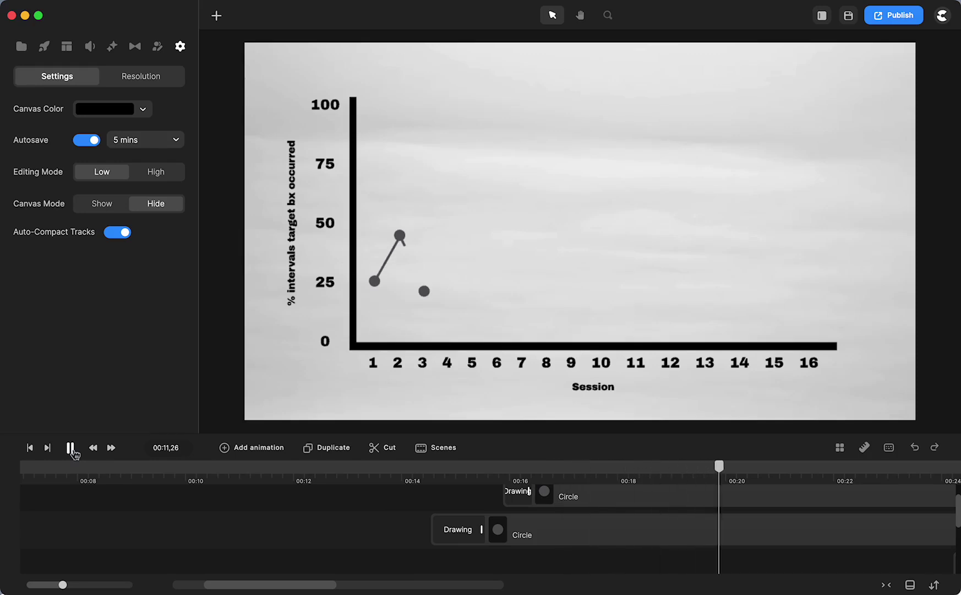
pyautogui.click(71, 448)
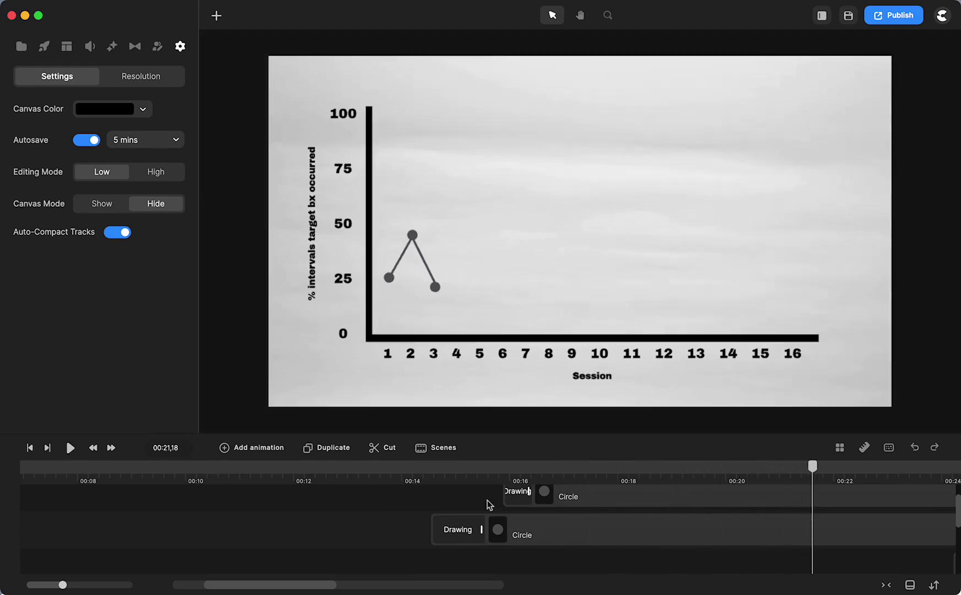
# Step: Delay the 2-to-3 line's finish keyframe to about 00:22 and preview from 00:19
pyautogui.scroll(3, 757, 514)
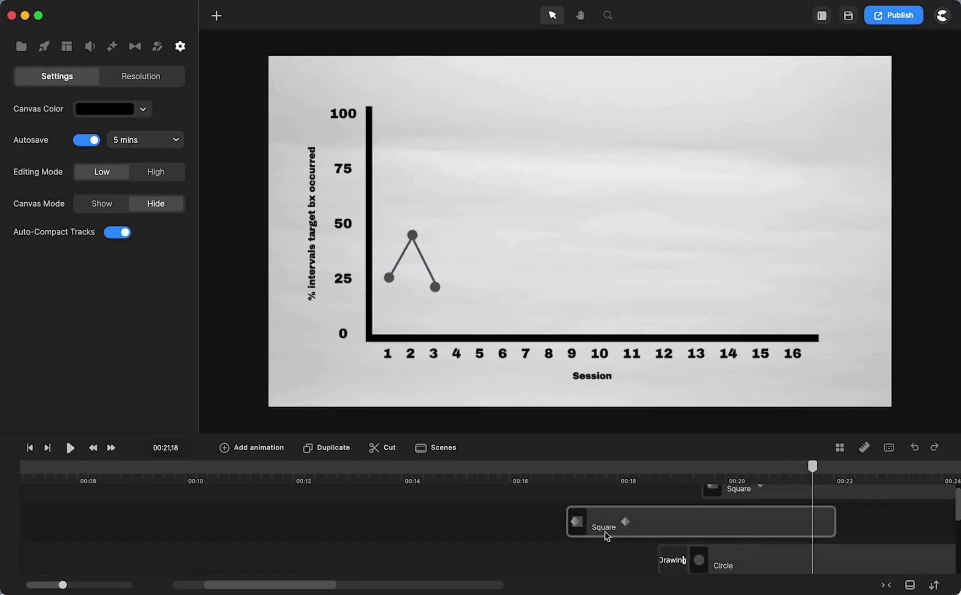
pyautogui.scroll(2, 771, 518)
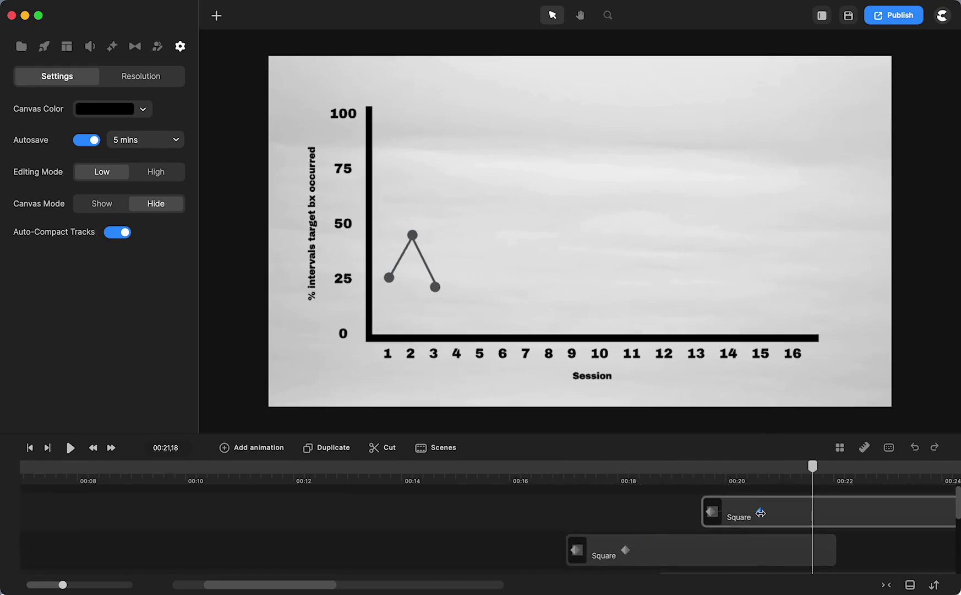
pyautogui.moveTo(761, 512); pyautogui.dragTo(844, 508)
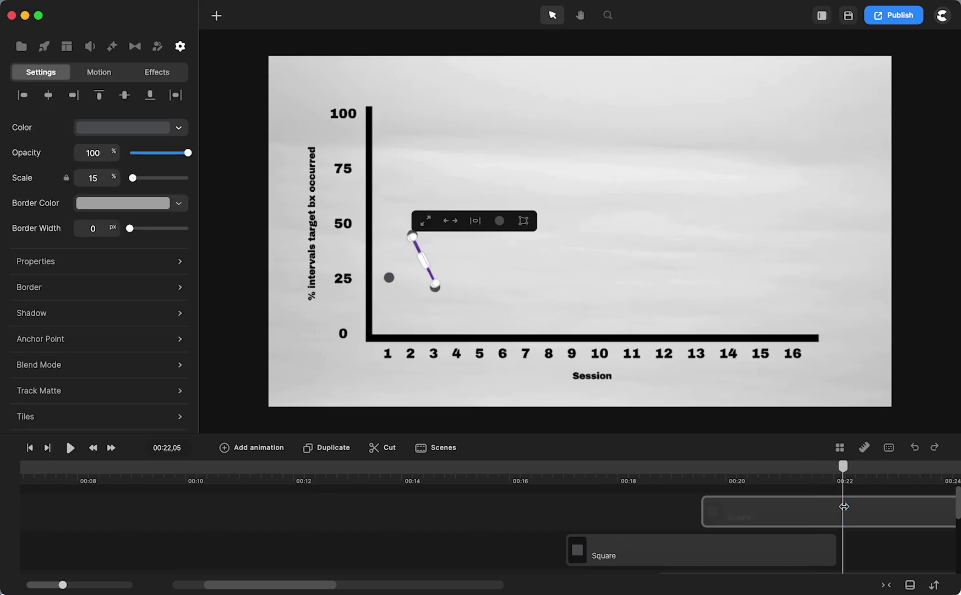
pyautogui.click(671, 467)
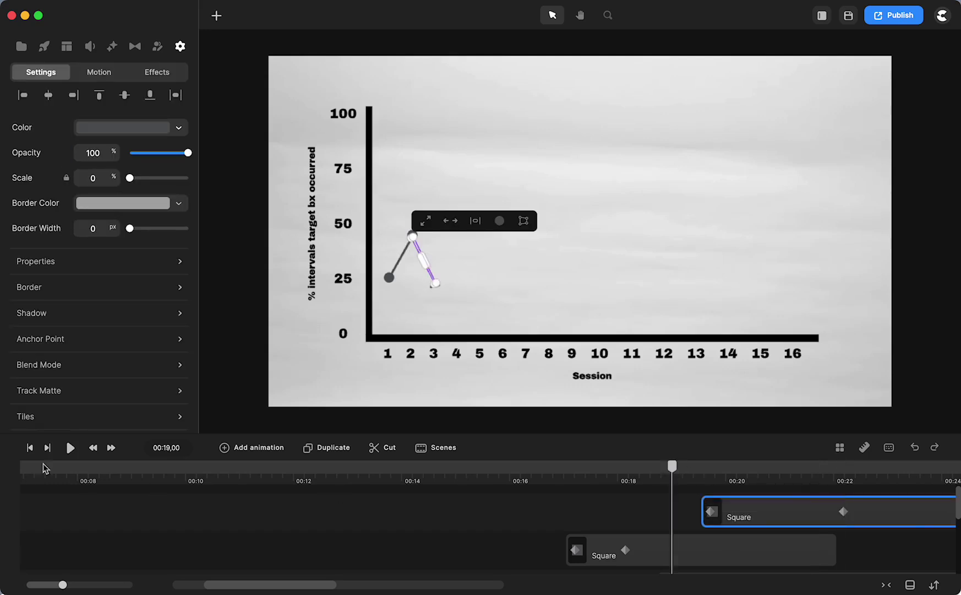
pyautogui.click(70, 449)
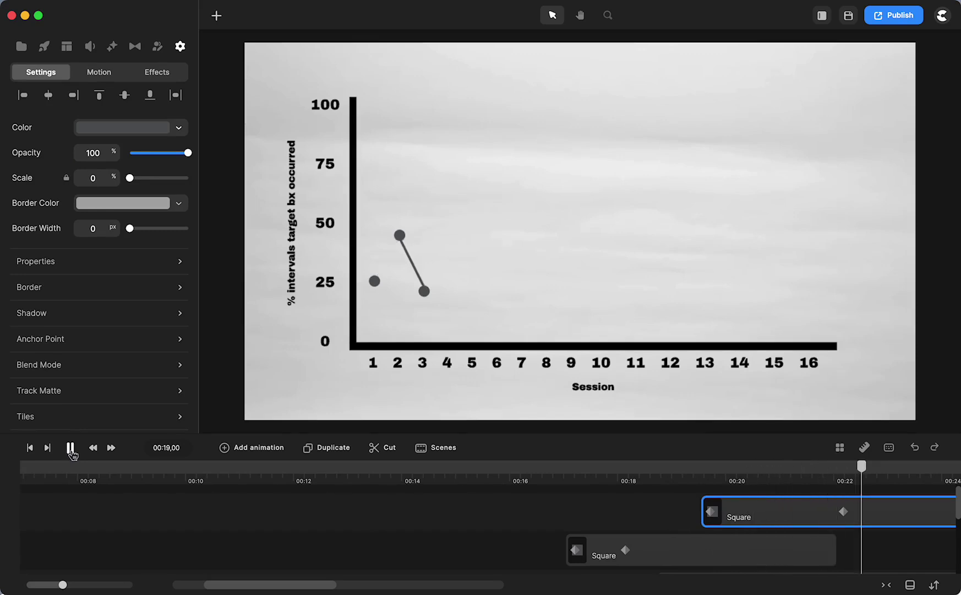
pyautogui.click(70, 448)
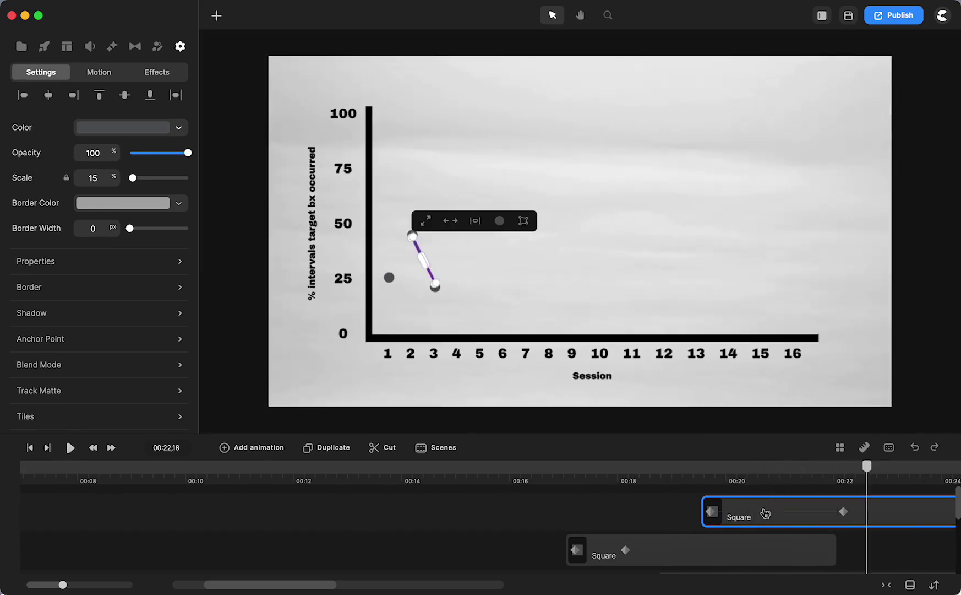
# Step: Scrub back to about 00:20 and inspect the point-2 dot's clip
pyautogui.scroll(-2, 765, 513)
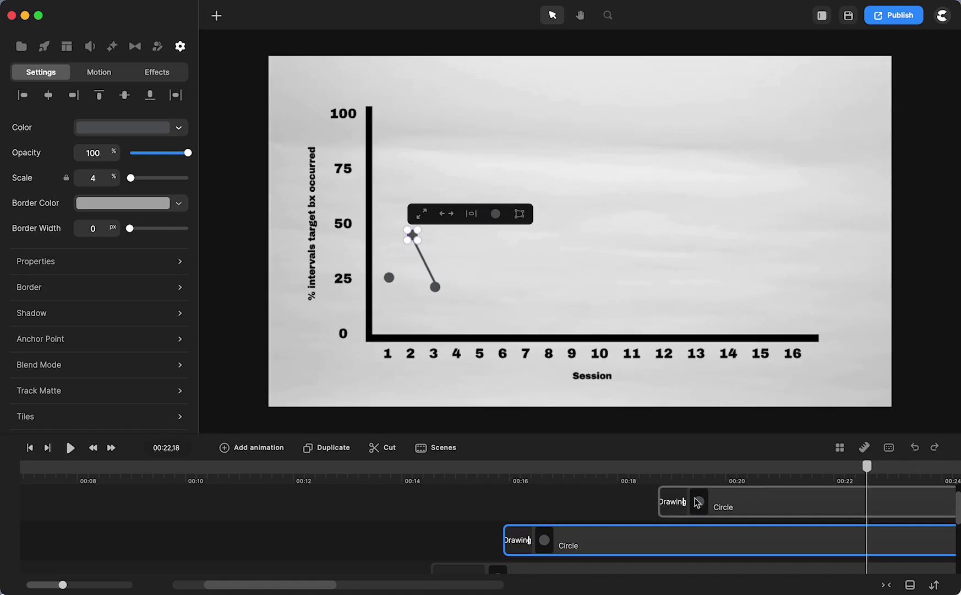
pyautogui.scroll(1, 577, 496)
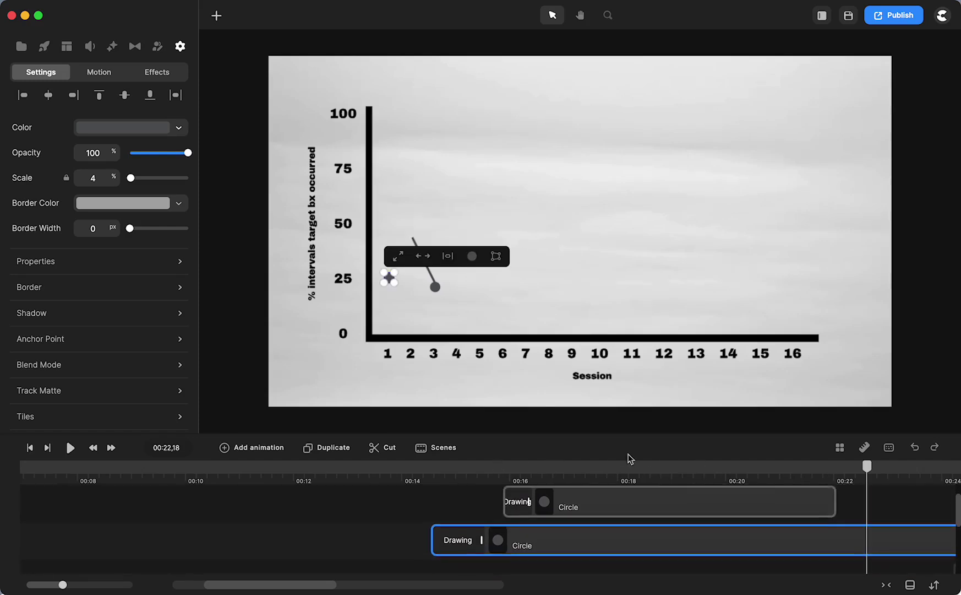
pyautogui.click(373, 495)
pyautogui.moveTo(862, 465); pyautogui.dragTo(769, 512)
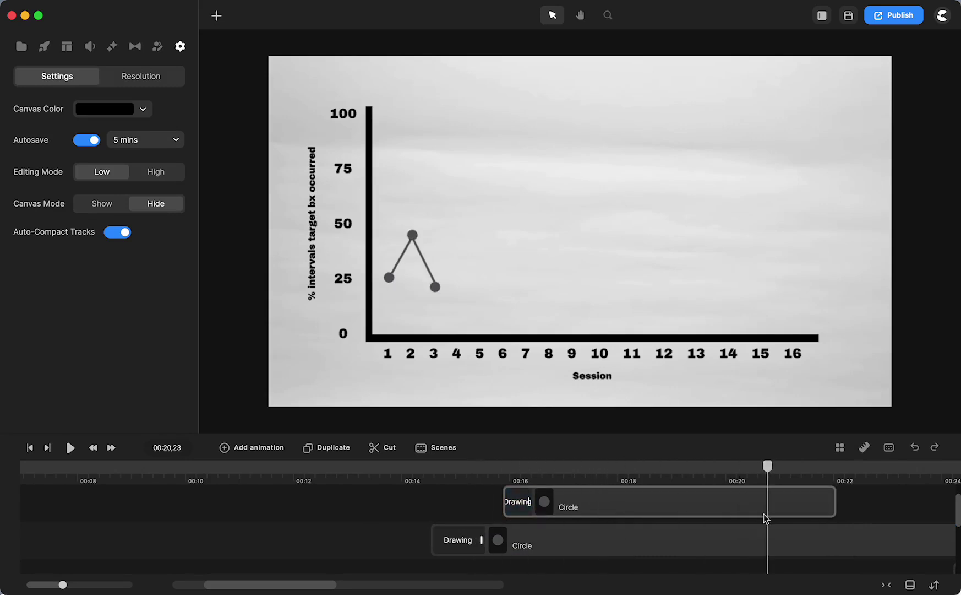
pyautogui.click(769, 512)
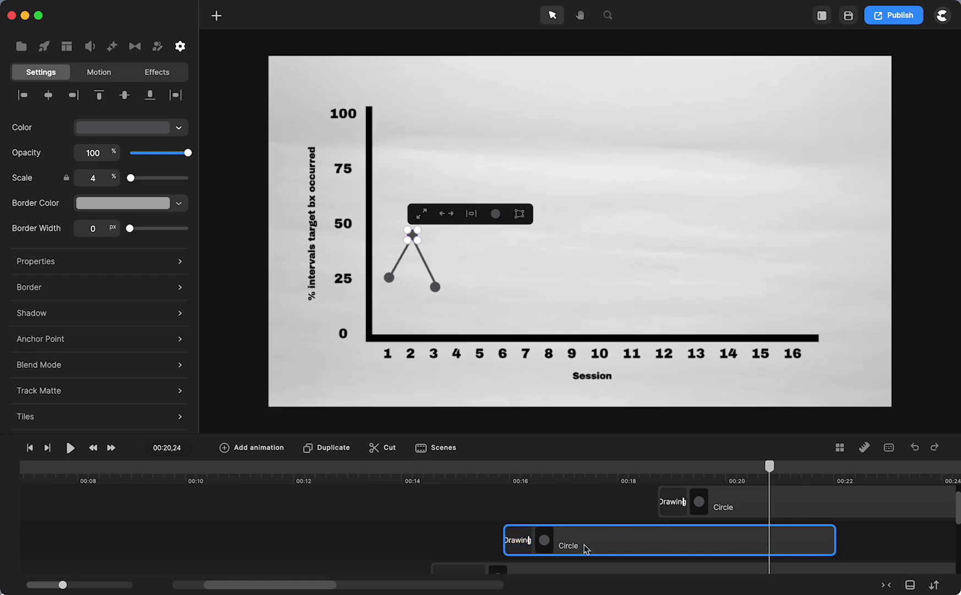
pyautogui.click(566, 511)
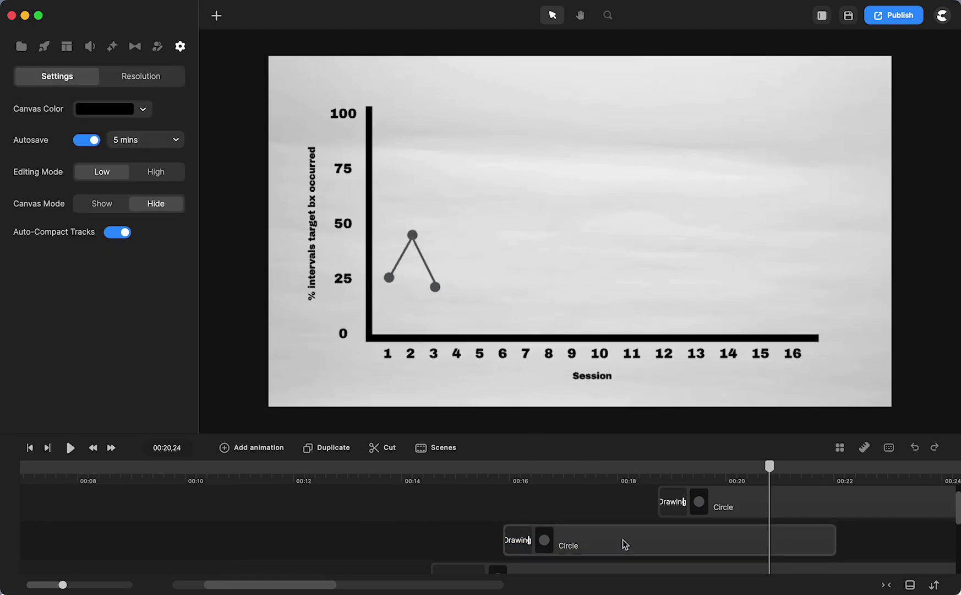
pyautogui.hscroll(5, 625, 541)
pyautogui.scroll(1, 625, 541)
pyautogui.scroll(1, 624, 541)
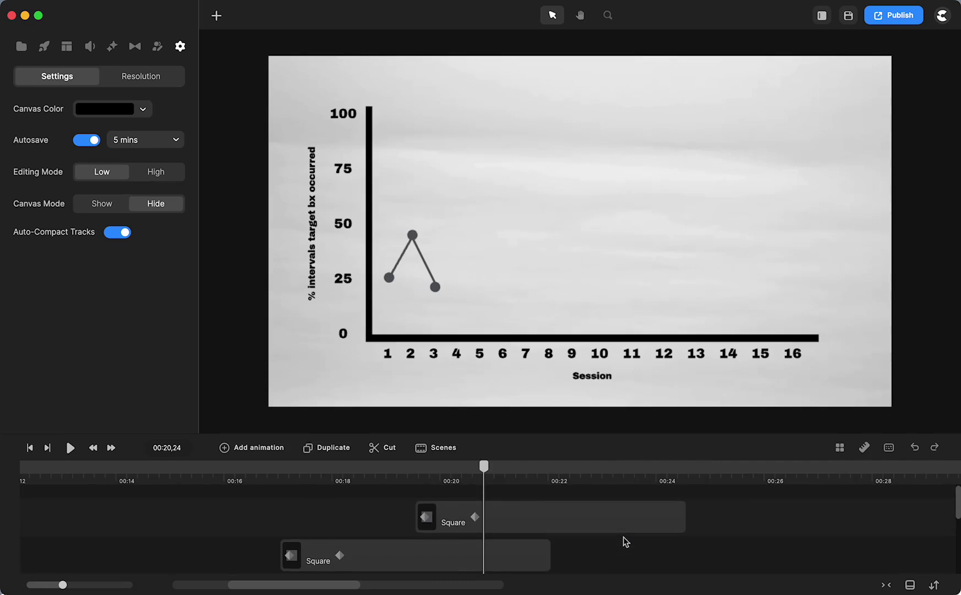
# Step: Duplicate the point 2–3 line and delete the copy's animation
pyautogui.click(583, 524)
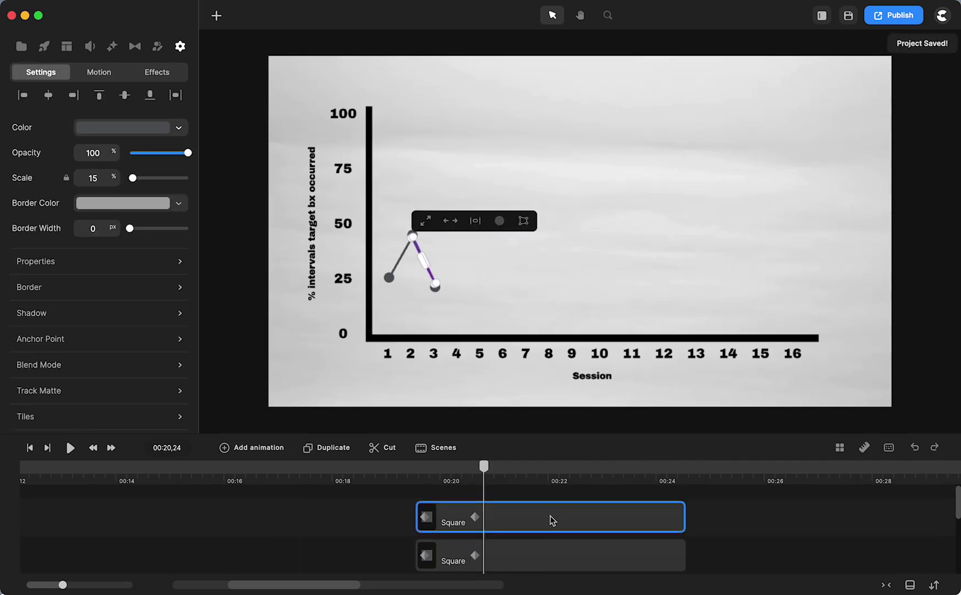
pyautogui.press('Right')
pyautogui.press('Right')
pyautogui.press('Right')
pyautogui.press('Right')
pyautogui.press('Right')
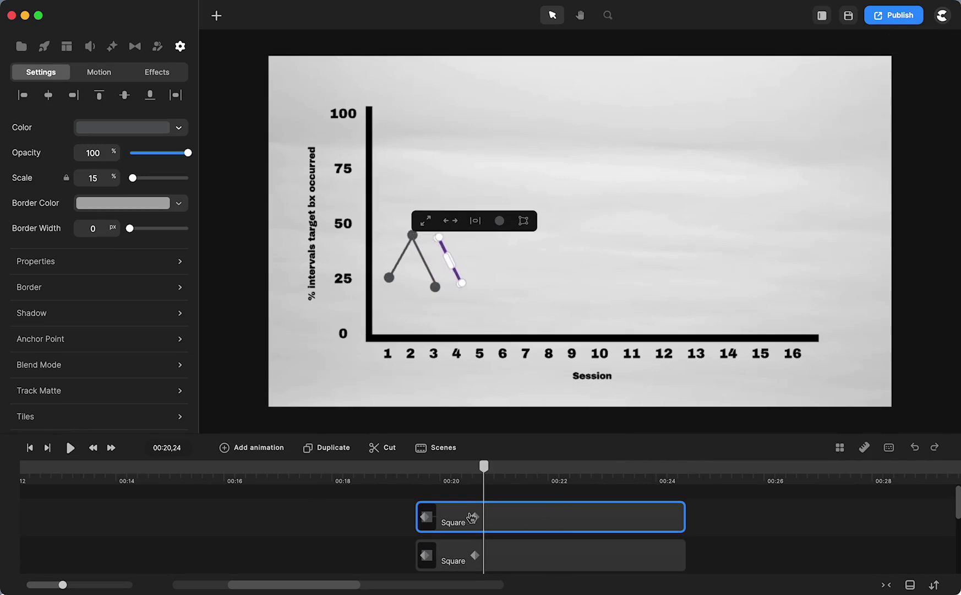
pyautogui.click(474, 518)
pyautogui.rightClick(474, 518)
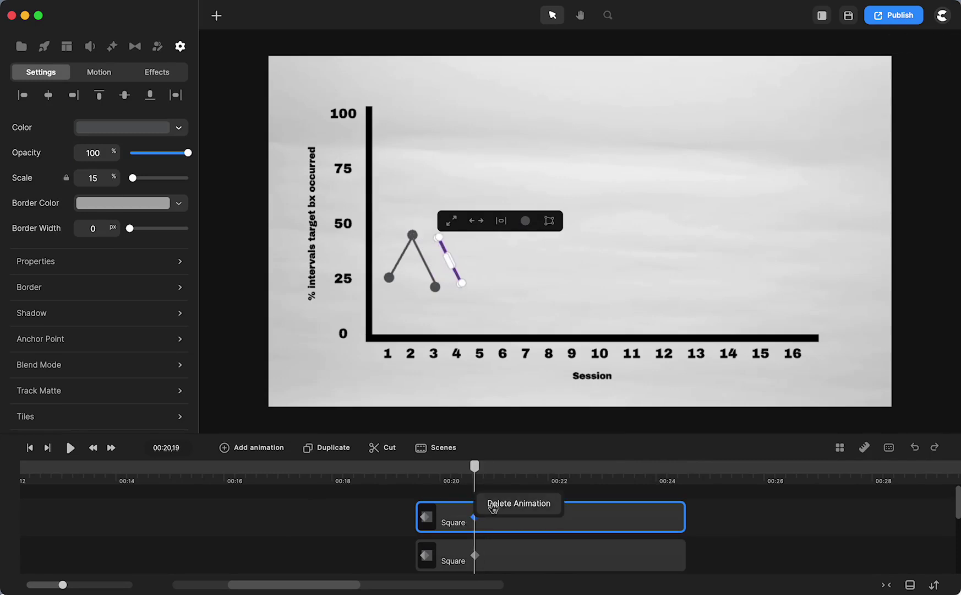
pyautogui.click(495, 504)
# Step: Scale up the copy, move it over sessions 8–14, thin it, and rotate it steeply downward
pyautogui.moveTo(475, 469); pyautogui.dragTo(518, 470)
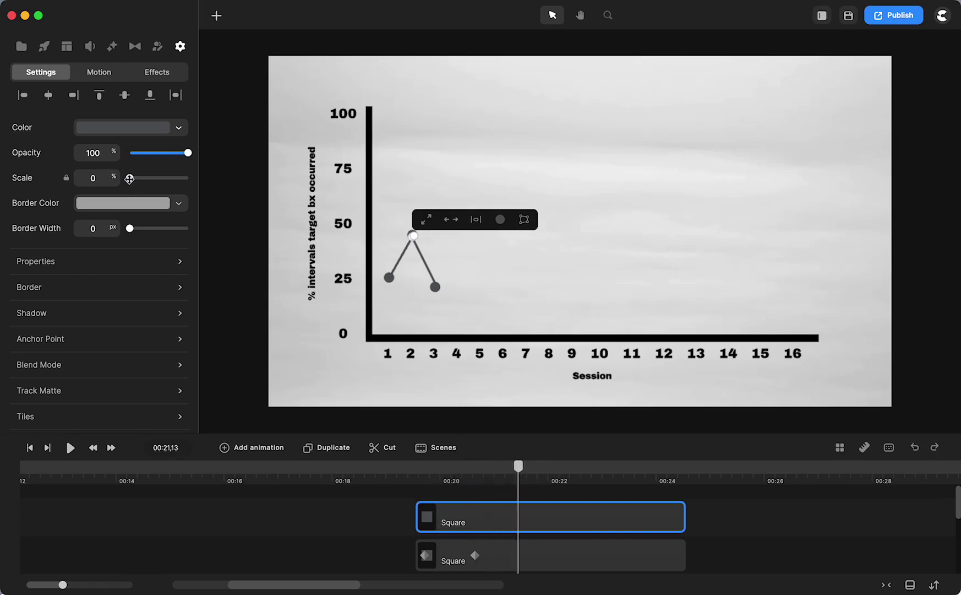
pyautogui.moveTo(129, 179); pyautogui.dragTo(132, 178)
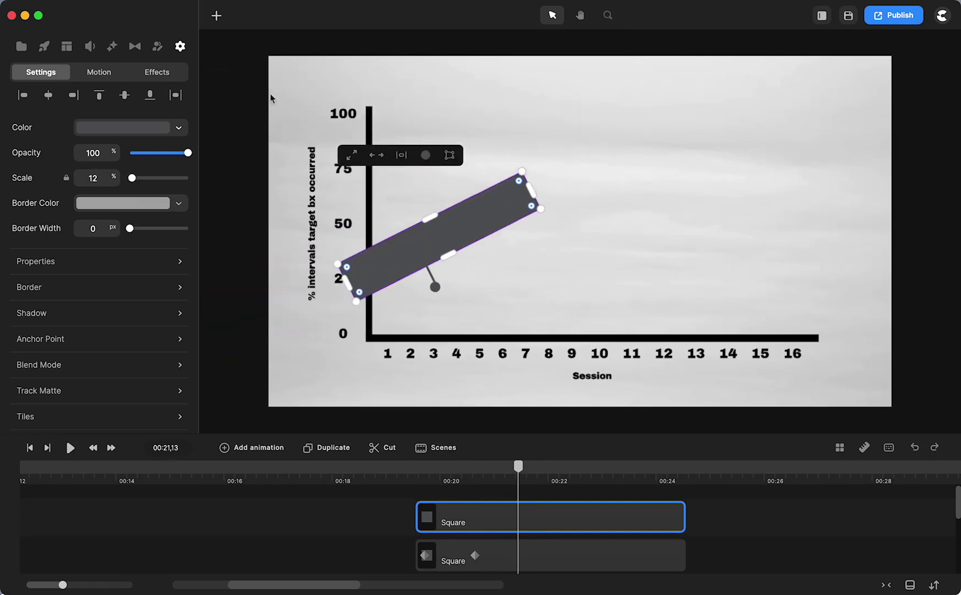
pyautogui.moveTo(480, 215); pyautogui.dragTo(695, 197)
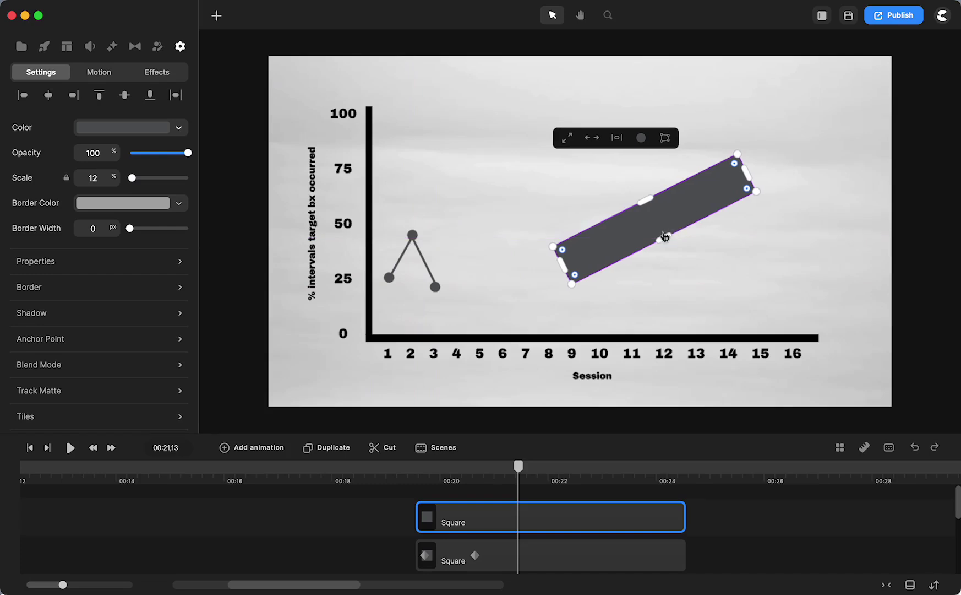
pyautogui.moveTo(664, 235); pyautogui.dragTo(628, 210)
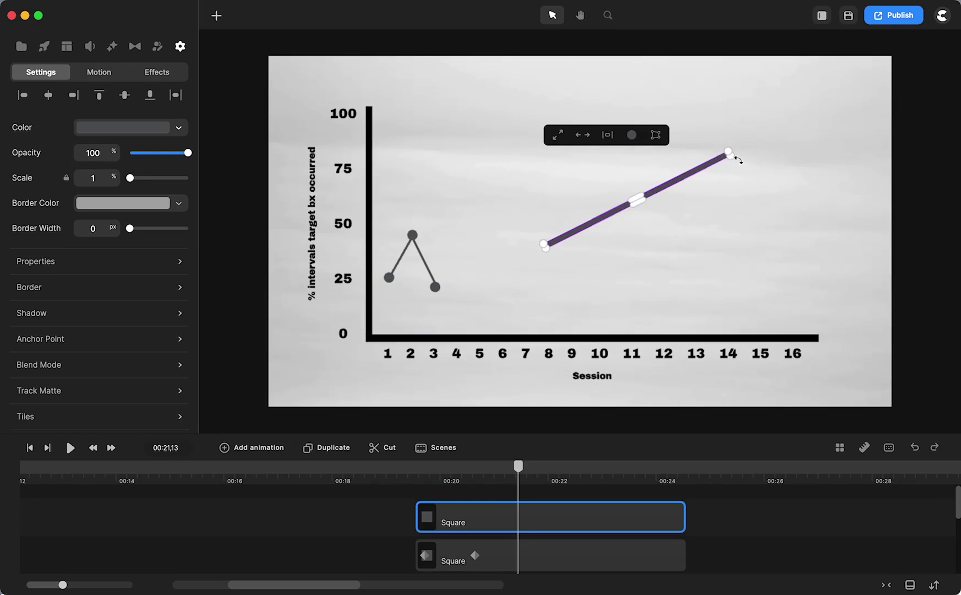
pyautogui.moveTo(741, 158); pyautogui.dragTo(655, 238)
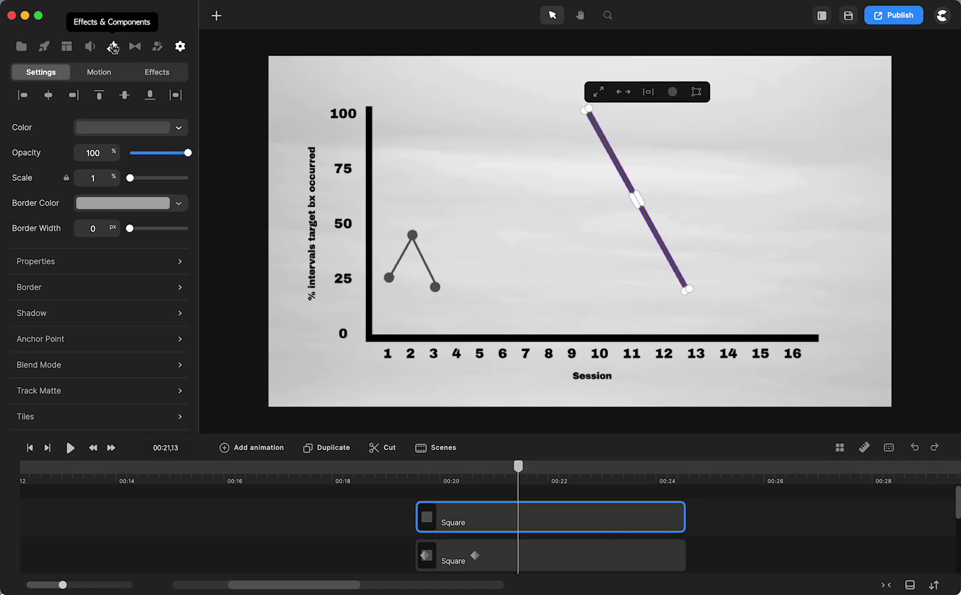
# Step: Apply the Doodle effect to the diagonal line and hide the drawing hand
pyautogui.click(112, 45)
pyautogui.moveTo(62, 208)
pyautogui.mouseDown()
pyautogui.moveTo(628, 225)
pyautogui.moveTo(574, 453)
pyautogui.moveTo(548, 512)
pyautogui.mouseUp()
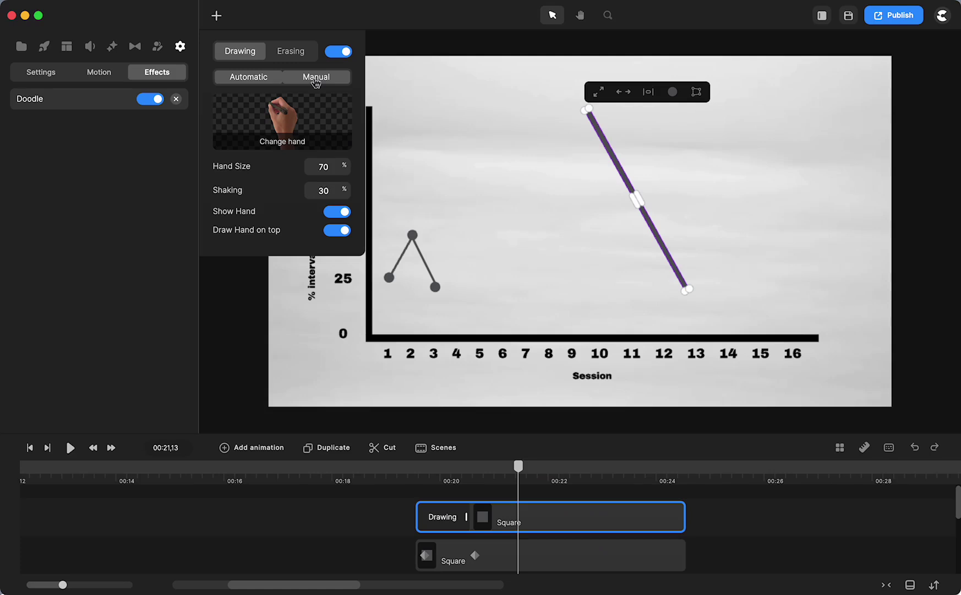
pyautogui.click(346, 215)
pyautogui.moveTo(519, 472); pyautogui.dragTo(453, 482)
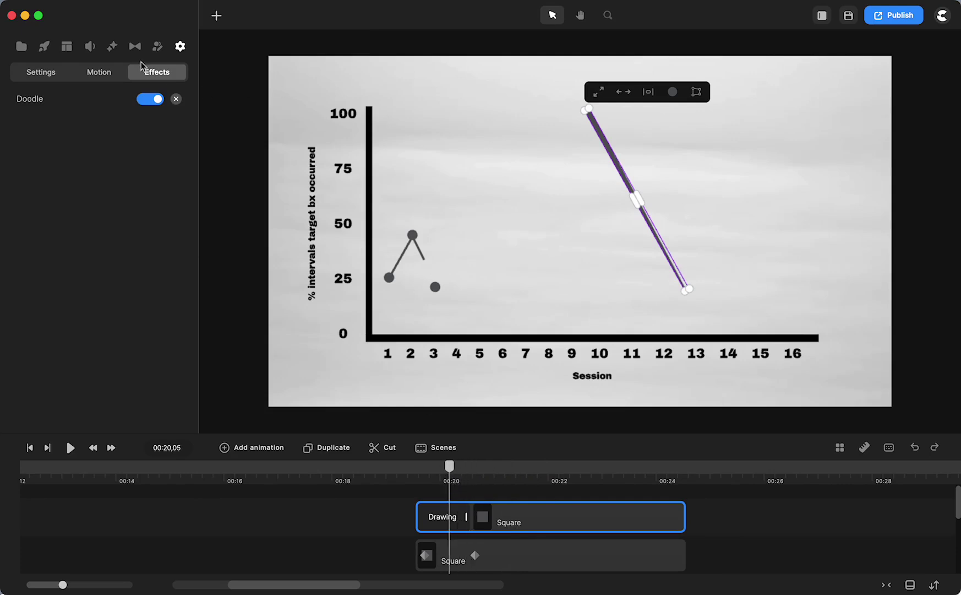
# Step: Switch the doodle to a Manual path, edit the path, and preview from 00:19,04
pyautogui.click(30, 102)
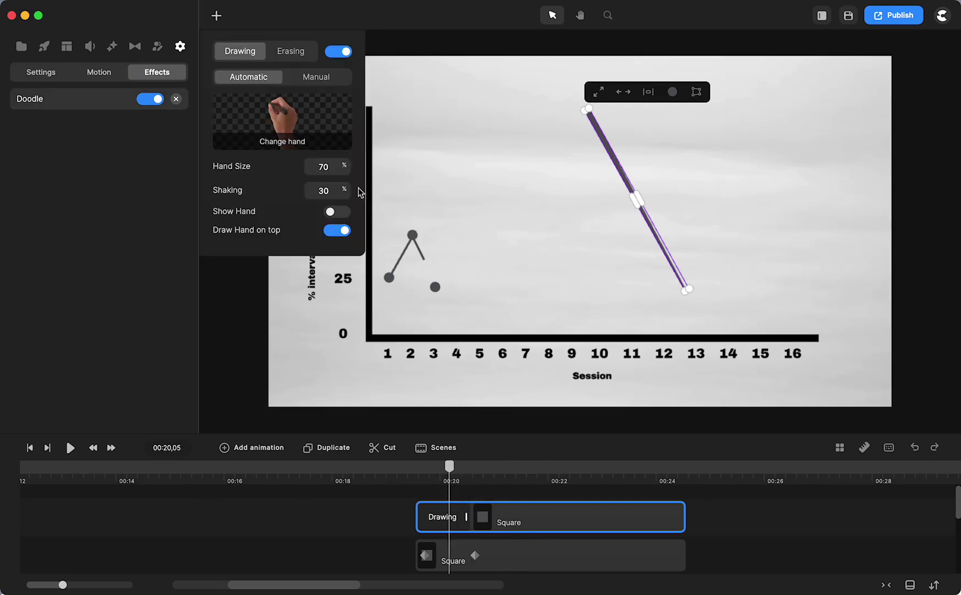
pyautogui.click(321, 80)
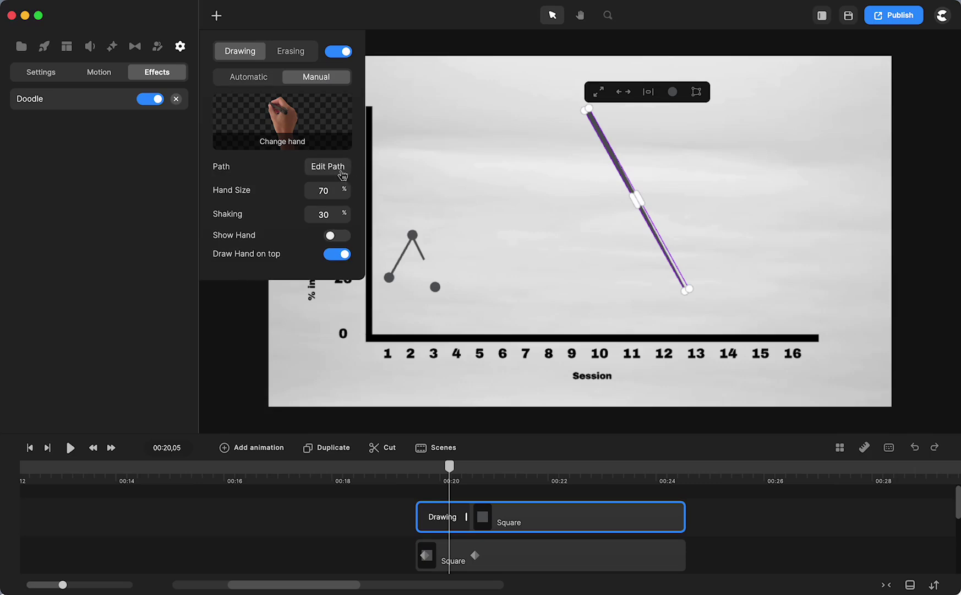
pyautogui.click(333, 167)
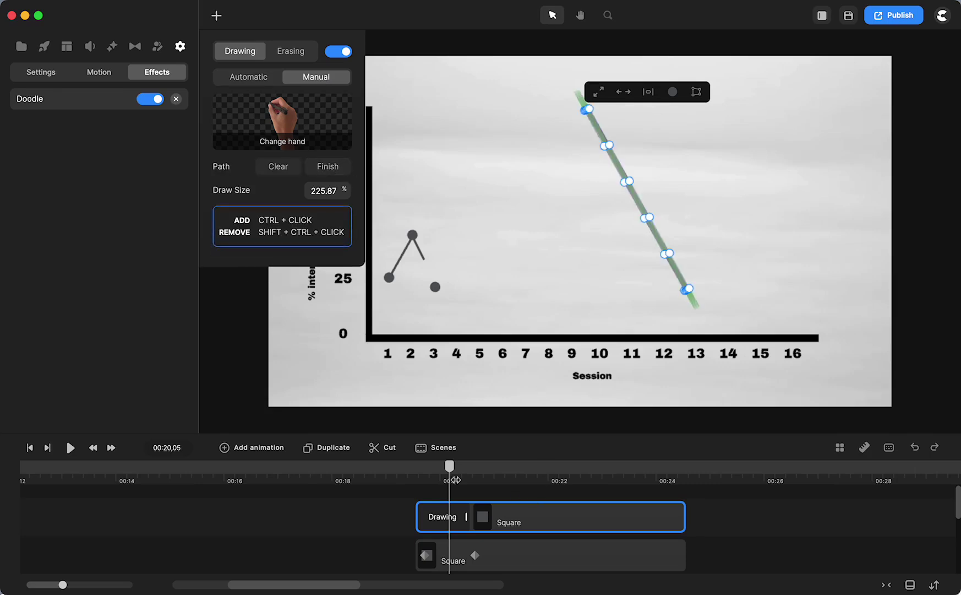
pyautogui.moveTo(450, 466); pyautogui.dragTo(400, 467)
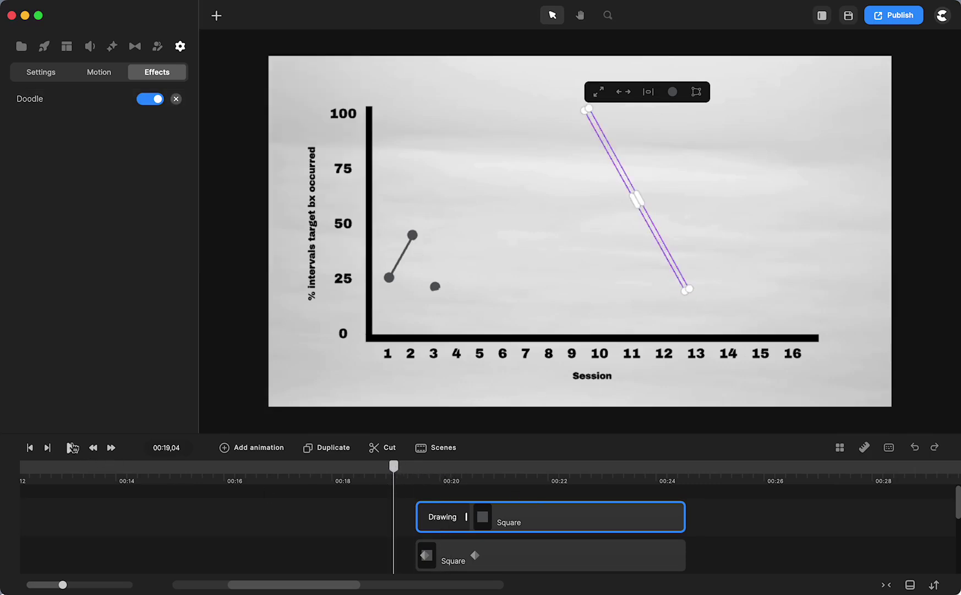
pyautogui.click(71, 448)
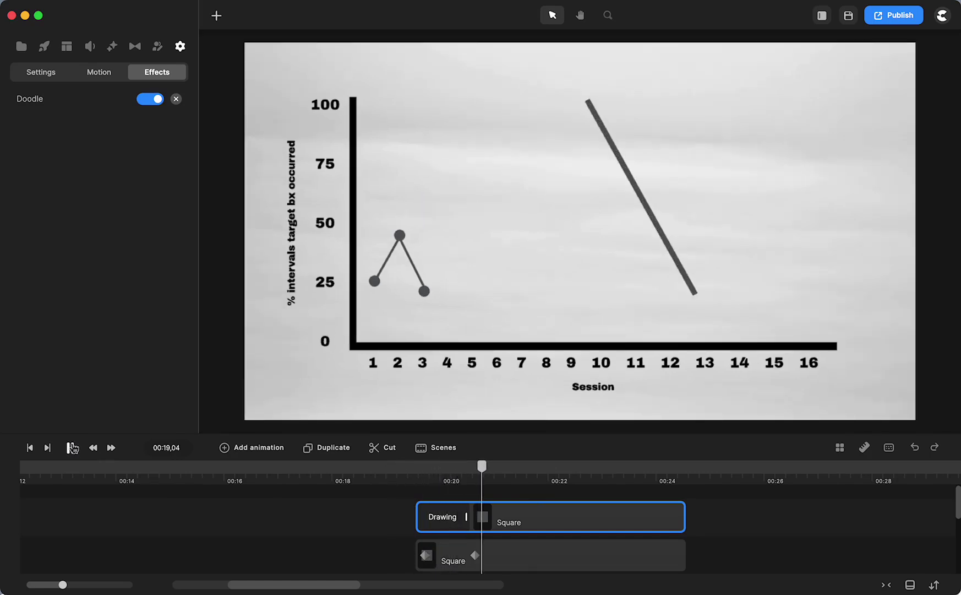
pyautogui.click(71, 447)
# Step: Lengthen the line clip's drawing part and replay from 00:19,12
pyautogui.moveTo(466, 517); pyautogui.dragTo(576, 519)
pyautogui.click(408, 466)
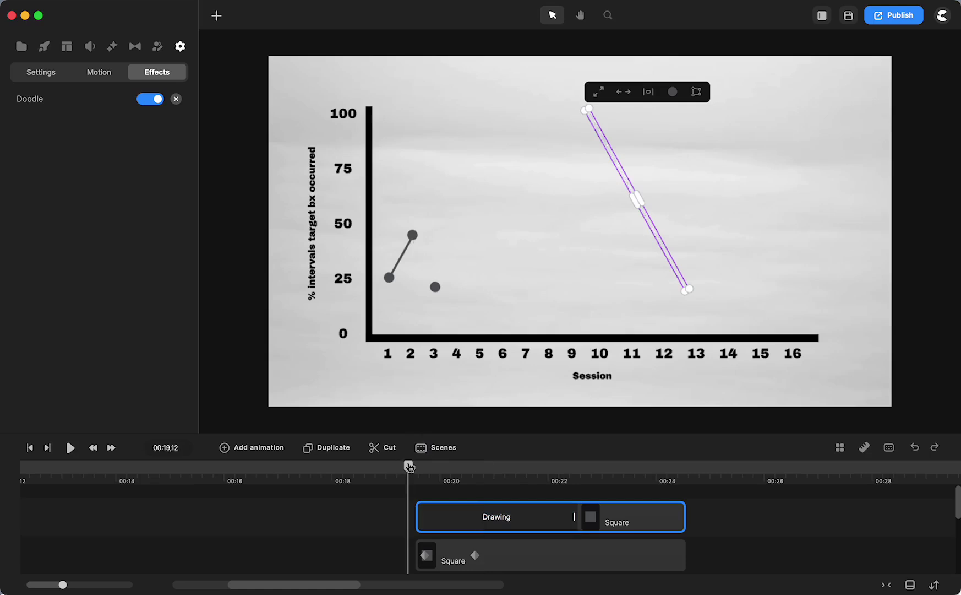
pyautogui.click(73, 450)
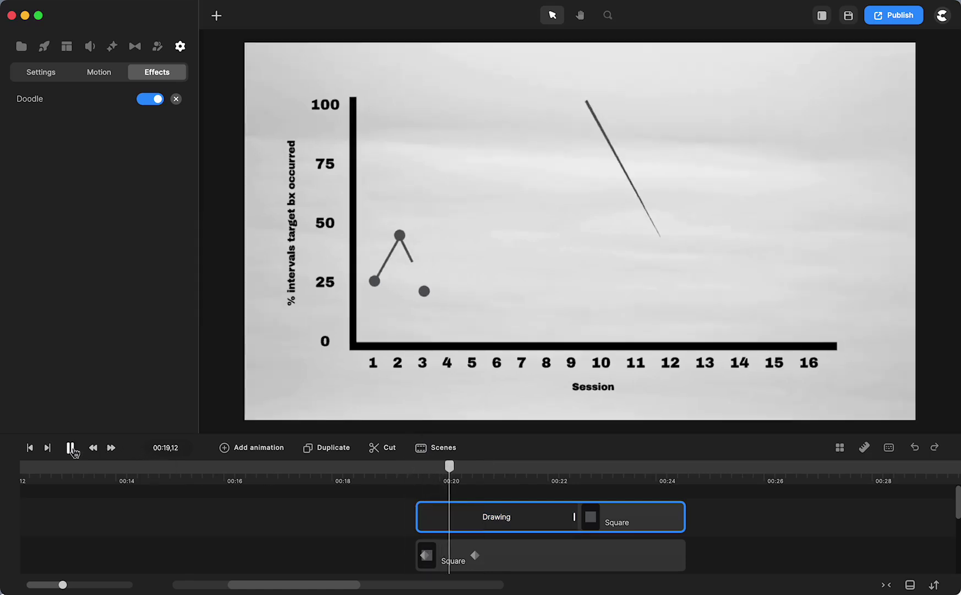
pyautogui.click(71, 449)
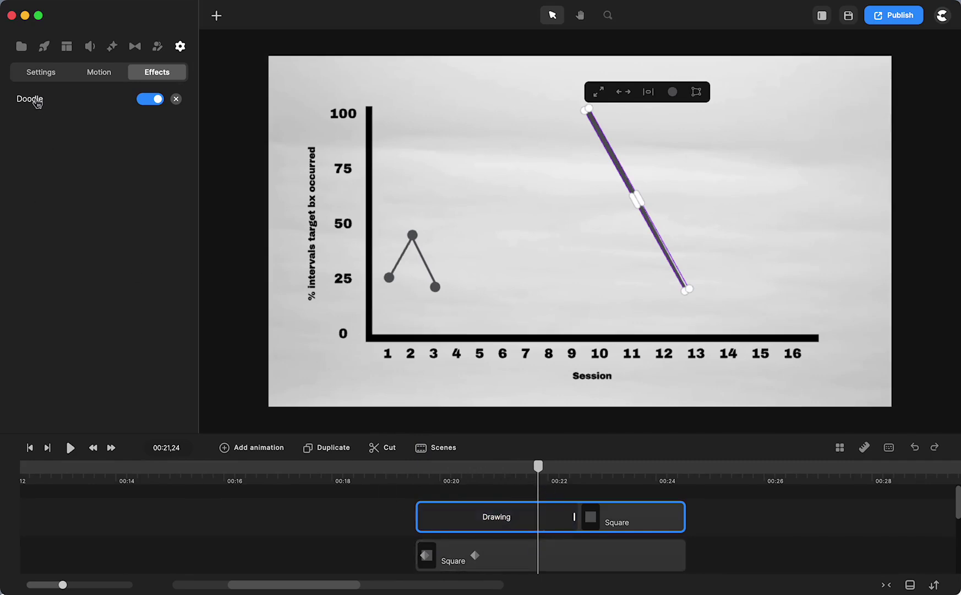
# Step: Clear the doodle path and retrace it with seven points down the diagonal line
pyautogui.click(34, 99)
pyautogui.click(334, 171)
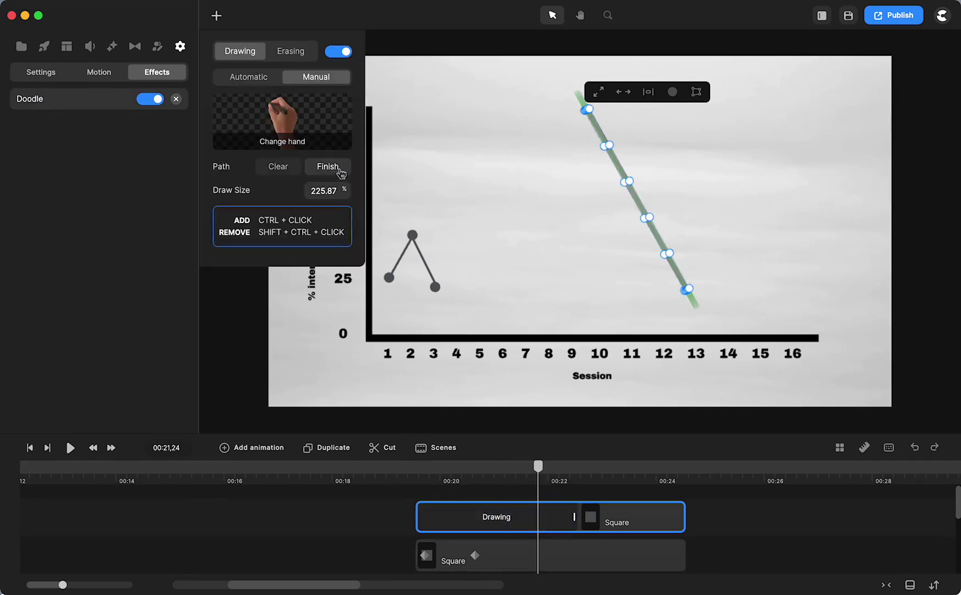
pyautogui.click(279, 167)
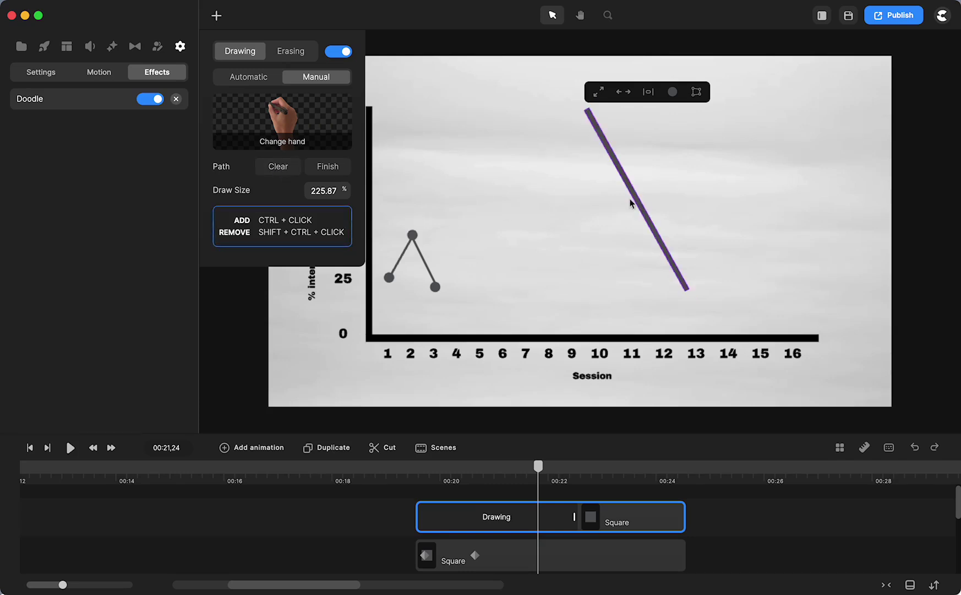
pyautogui.click(588, 110)
pyautogui.click(596, 123)
pyautogui.click(606, 141)
pyautogui.click(612, 156)
pyautogui.click(624, 179)
pyautogui.click(637, 198)
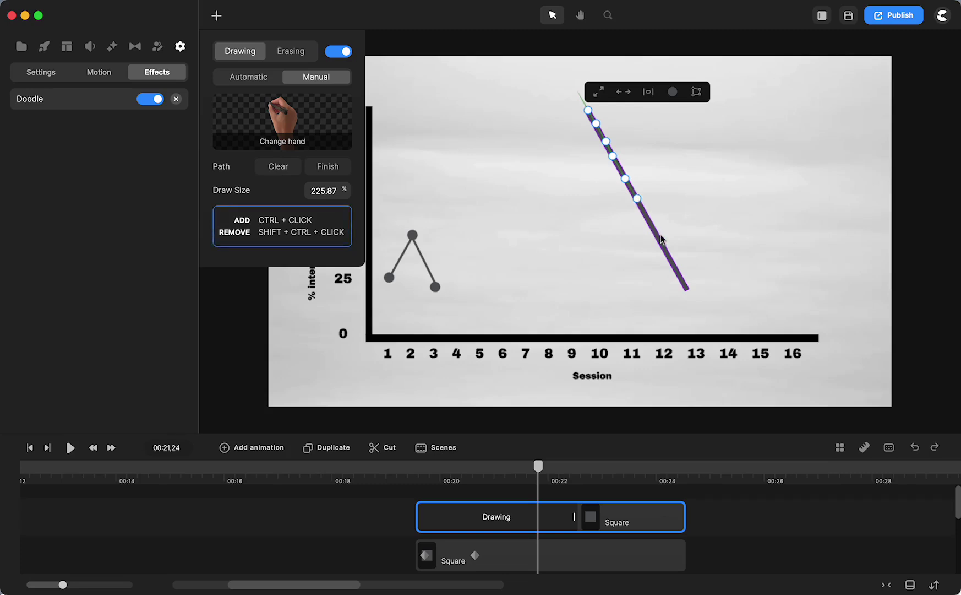
pyautogui.click(688, 292)
# Step: Preview the drawing, then set the doodle's draw size to 500 and replay from 00:19,21
pyautogui.moveTo(539, 474); pyautogui.dragTo(402, 490)
pyautogui.click(70, 447)
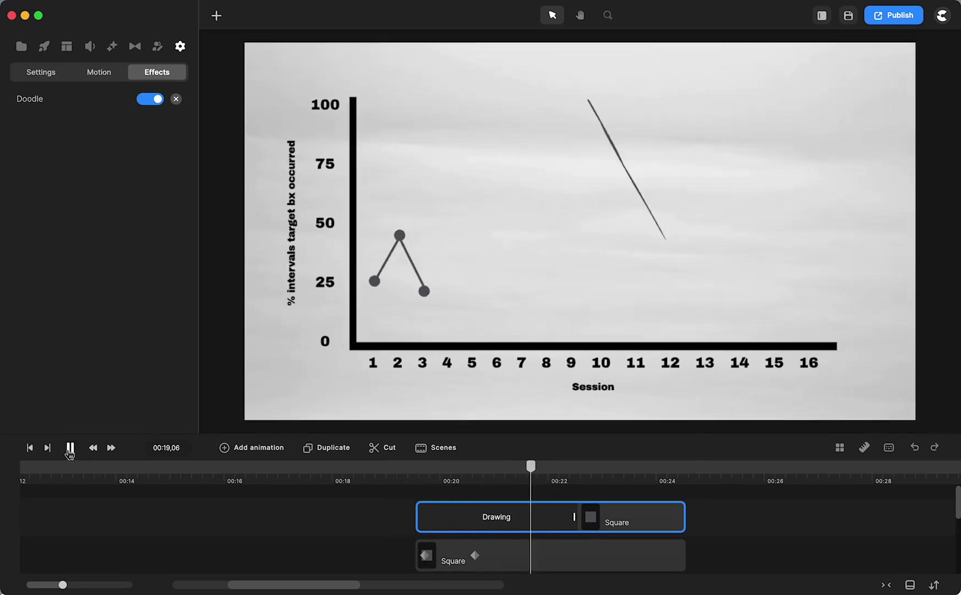
pyautogui.click(70, 447)
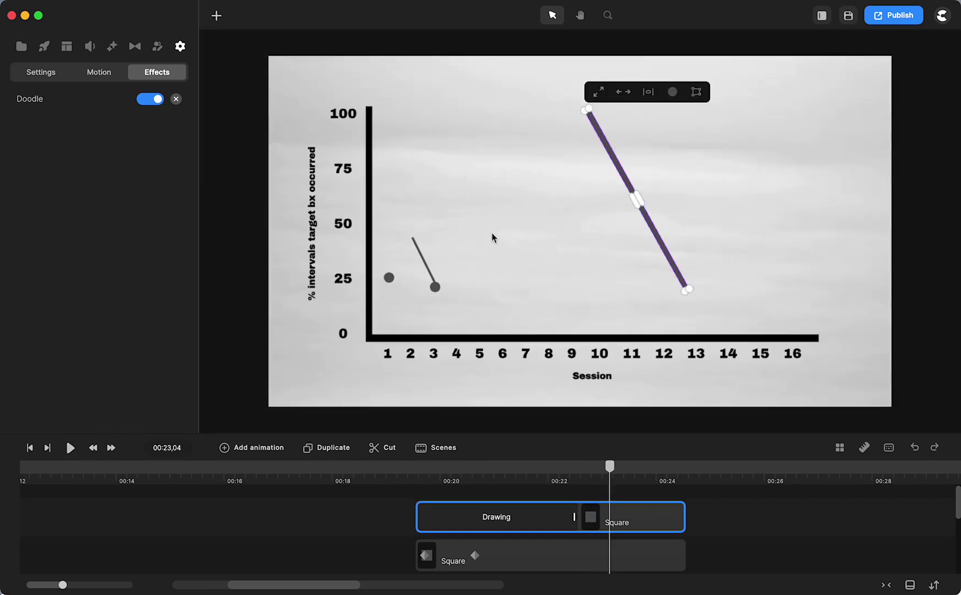
pyautogui.click(484, 523)
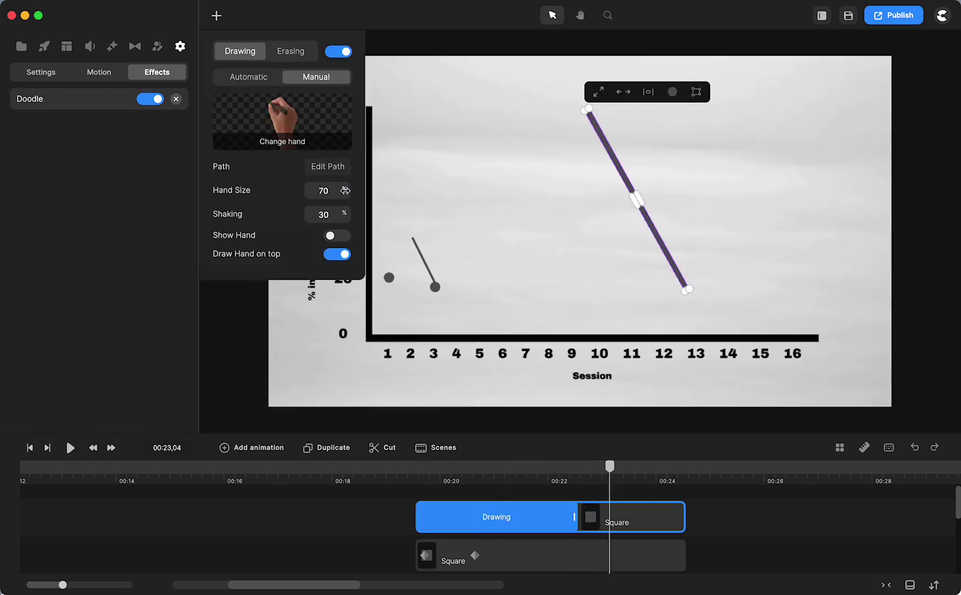
pyautogui.click(337, 168)
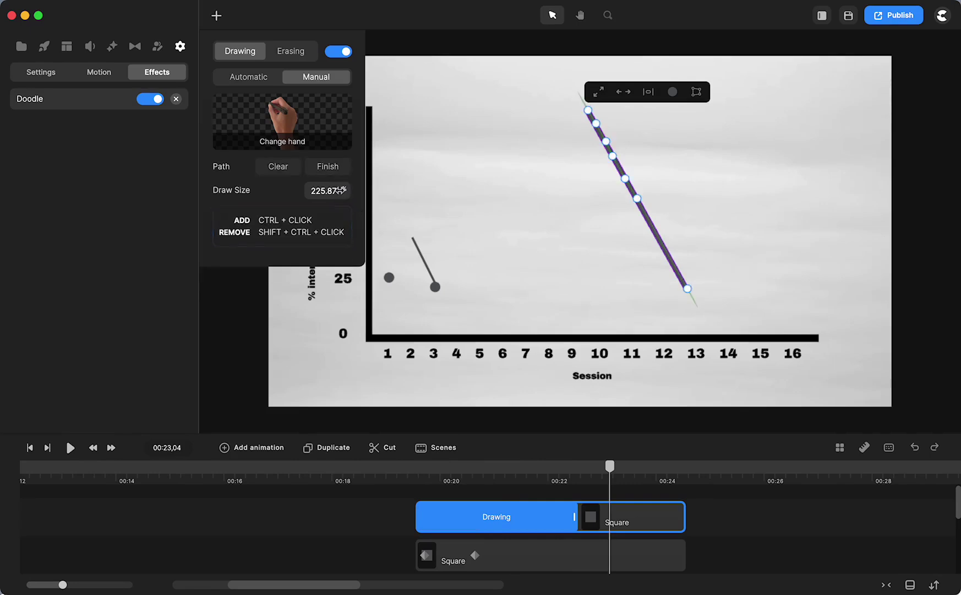
pyautogui.moveTo(341, 190)
pyautogui.mouseDown()
pyautogui.moveTo(485, 197)
pyautogui.moveTo(489, 479)
pyautogui.mouseUp()
pyautogui.click(424, 474)
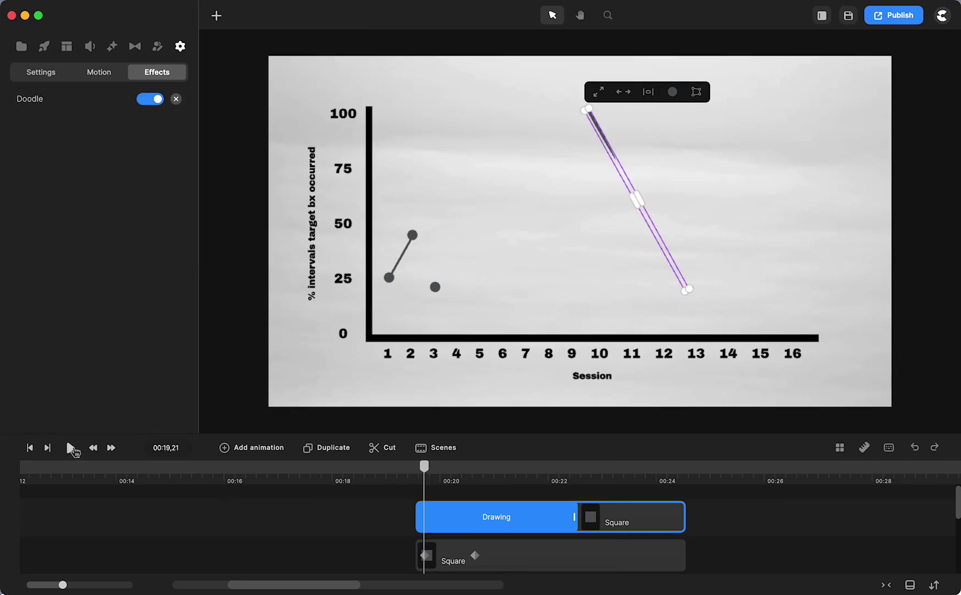
pyautogui.click(71, 448)
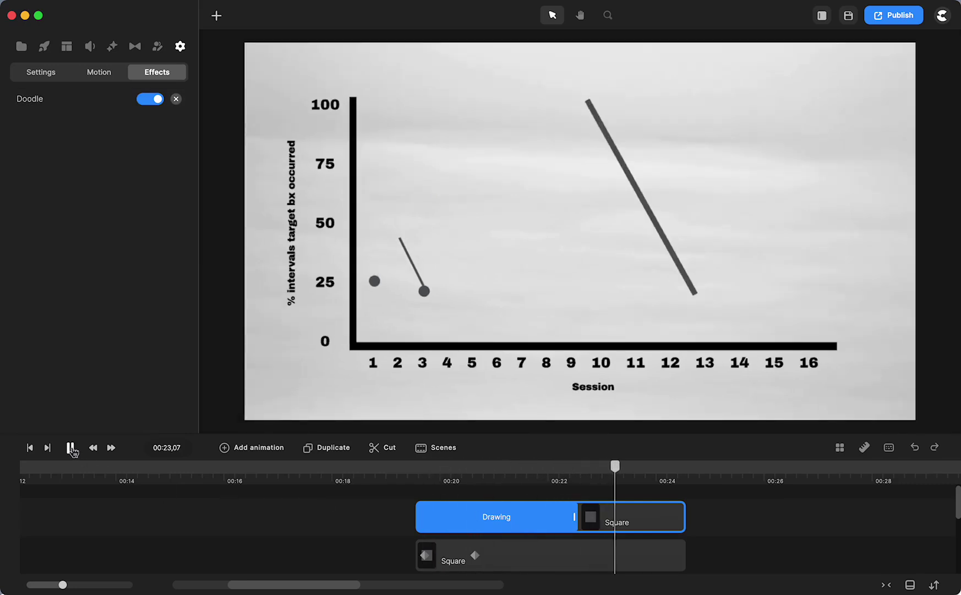
pyautogui.click(71, 448)
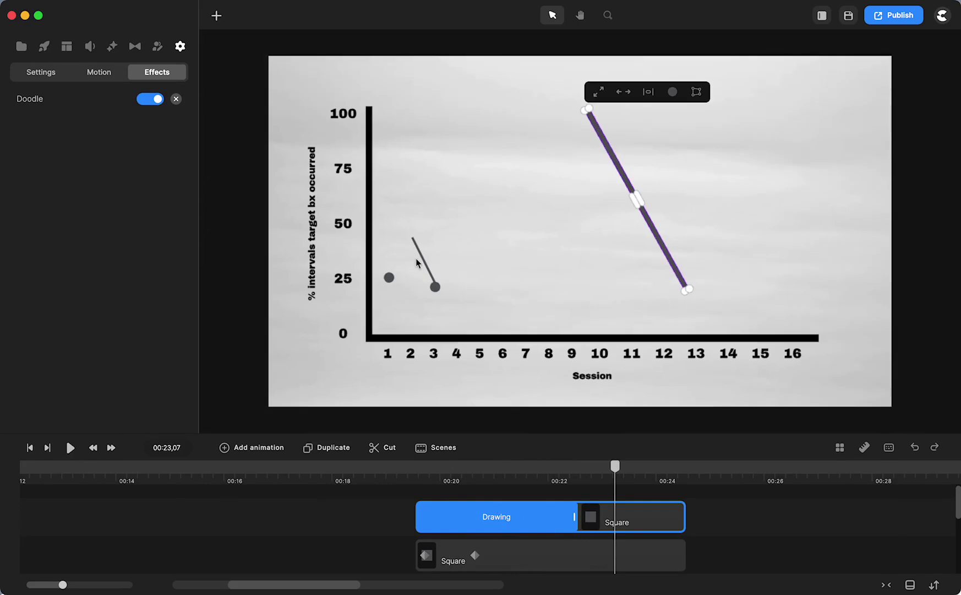
# Step: Move the diagonal line's clip to start near 00:24 and check around 00:20–00:21
pyautogui.click(408, 466)
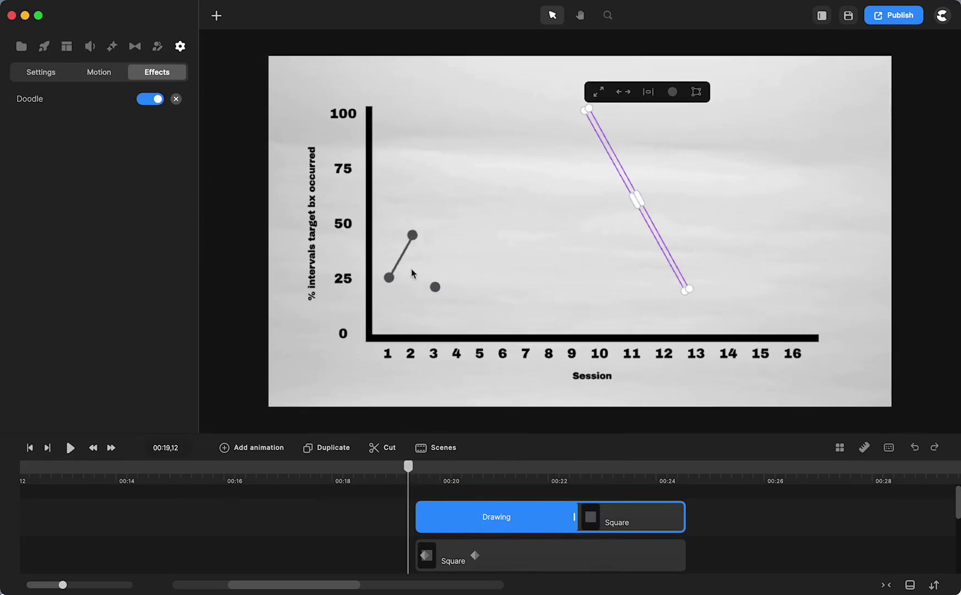
pyautogui.moveTo(408, 466); pyautogui.dragTo(452, 467)
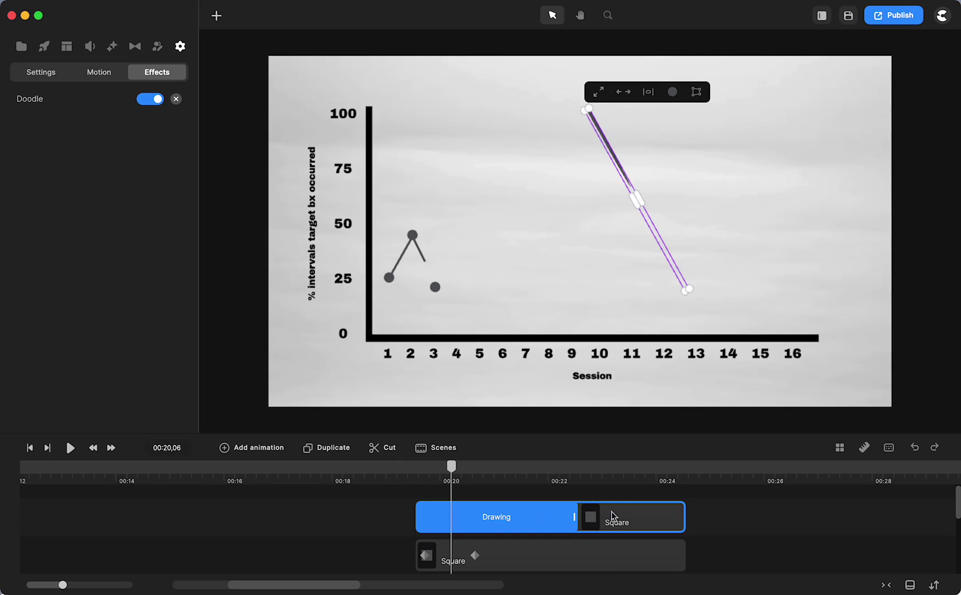
pyautogui.moveTo(613, 516); pyautogui.dragTo(830, 517)
pyautogui.moveTo(452, 467); pyautogui.dragTo(521, 479)
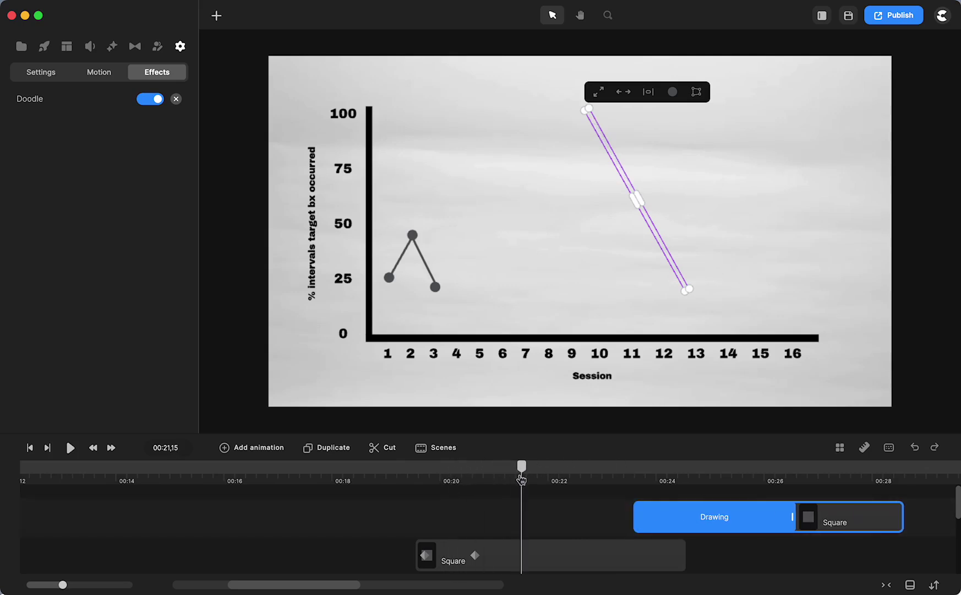
# Step: Deselect everything so the left panel shows project Settings: canvas colour, autosave, editing mode
pyautogui.click(873, 566)
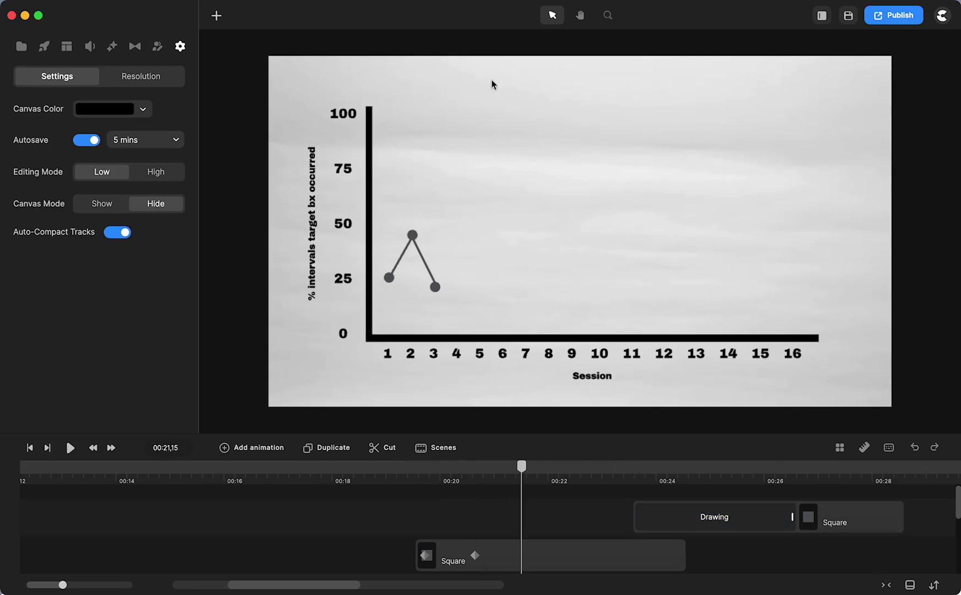